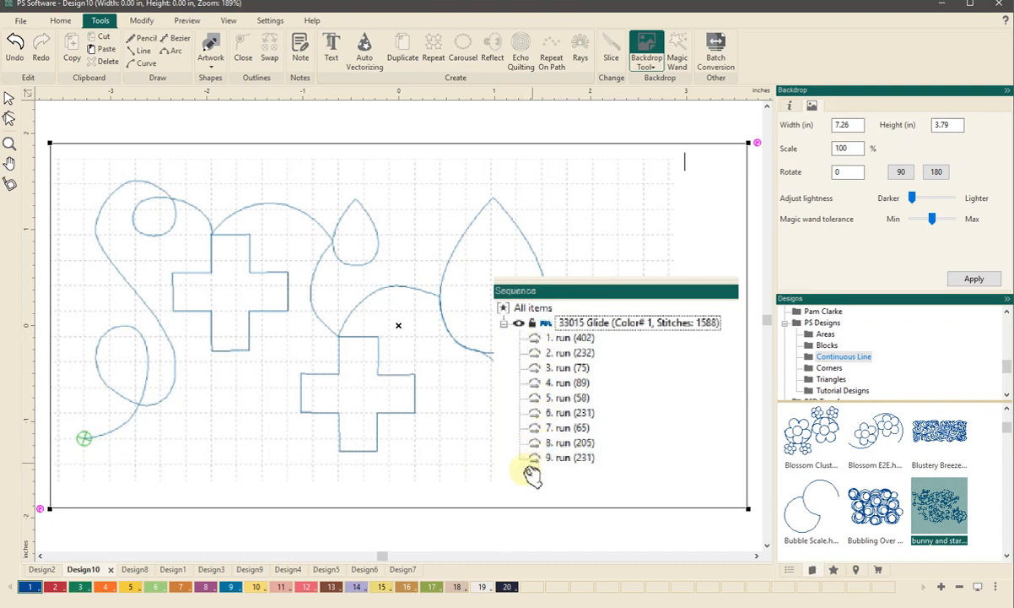
Review Design8, Design1 and Design3, return to Design1 and show its object sequence
{"action": "left_click", "coordinate": [142, 571]}
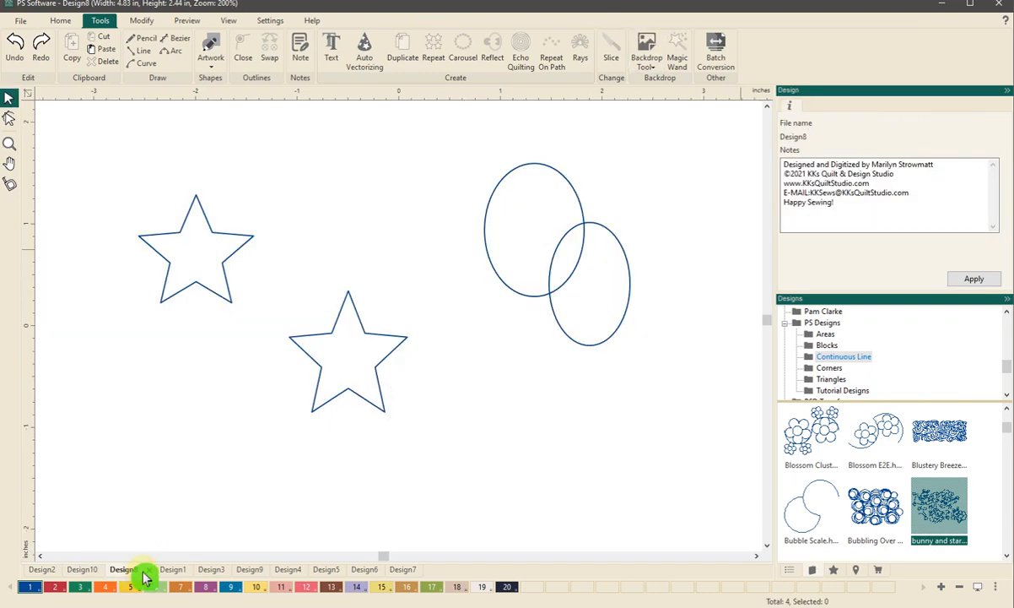
{"action": "left_click", "coordinate": [165, 574]}
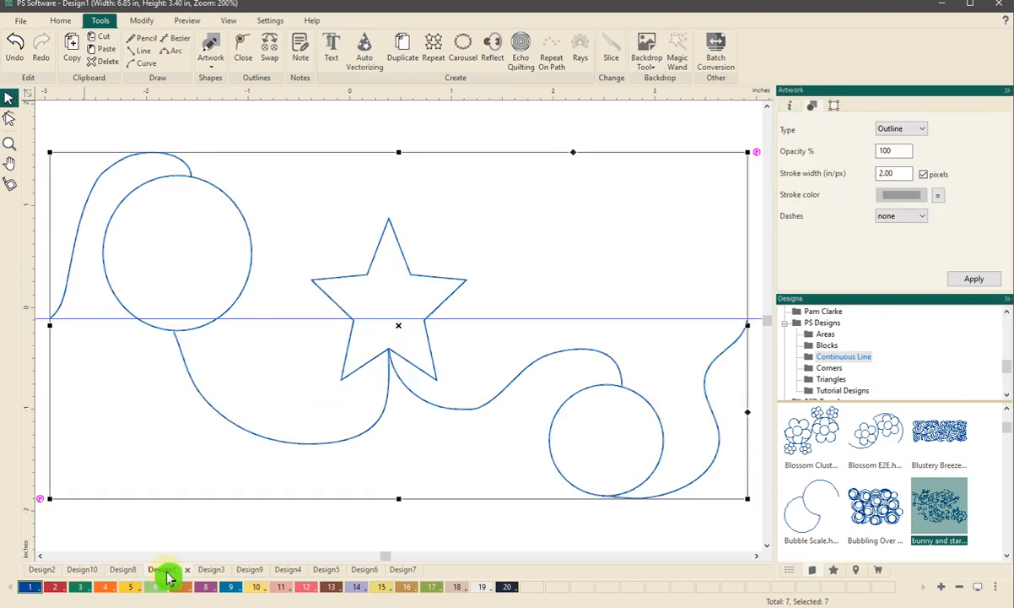
{"action": "left_click", "coordinate": [200, 572]}
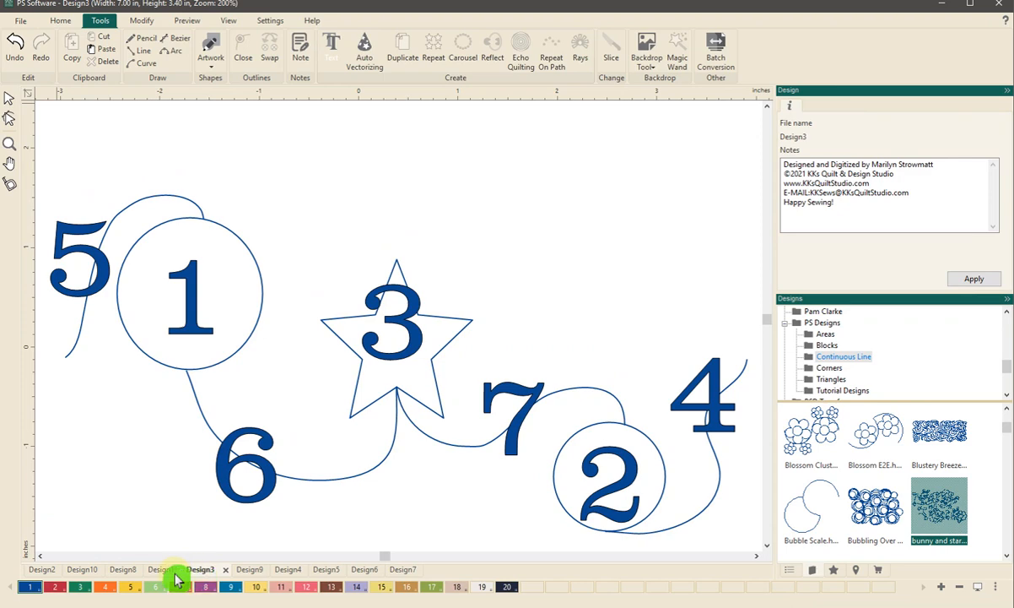
{"action": "left_click", "coordinate": [163, 571]}
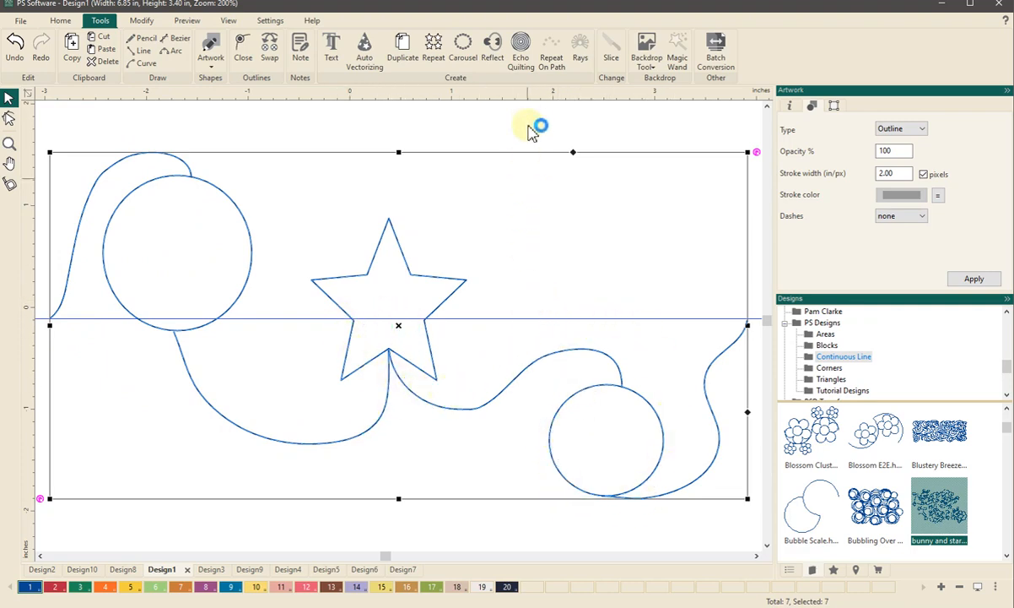
{"action": "left_click_drag", "start_coordinate": [530, 94], "coordinate": [64, 319]}
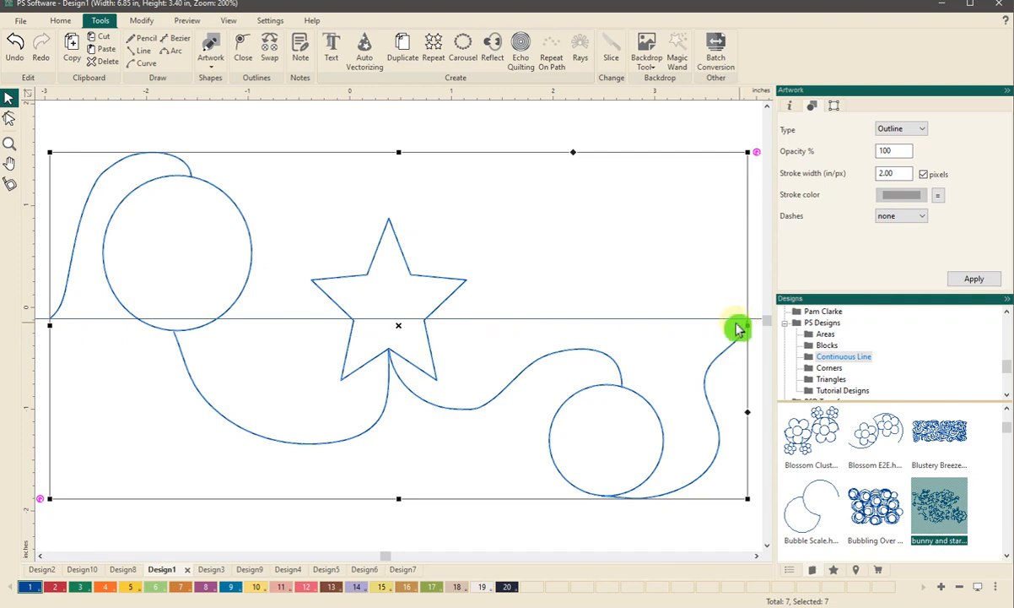
{"action": "left_click", "coordinate": [788, 572]}
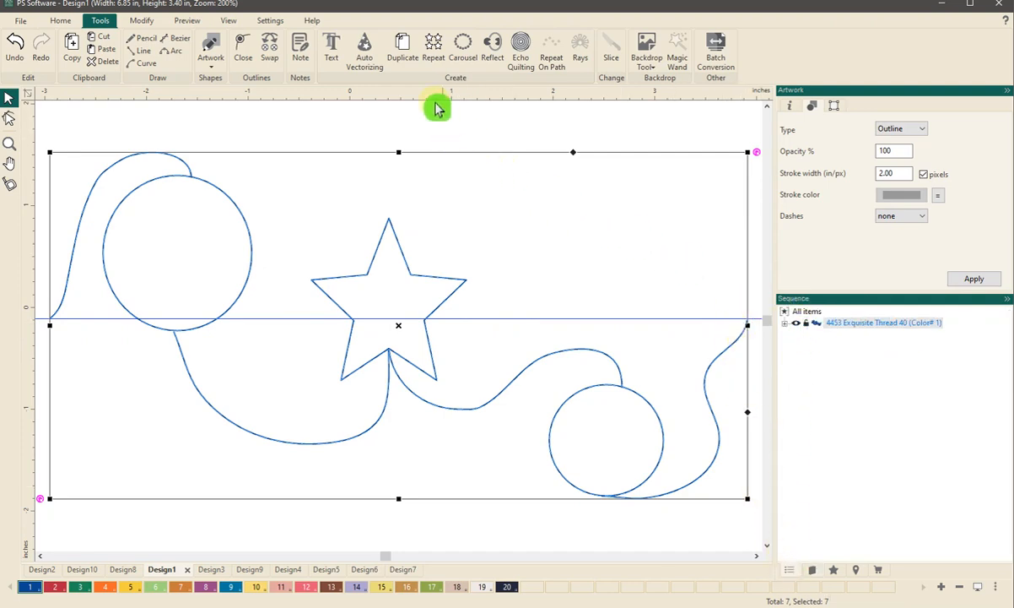
Repeat the selected Design1 pattern 3 across and 3 down with zero spacing, and undo the repeat
{"action": "left_click", "coordinate": [432, 49]}
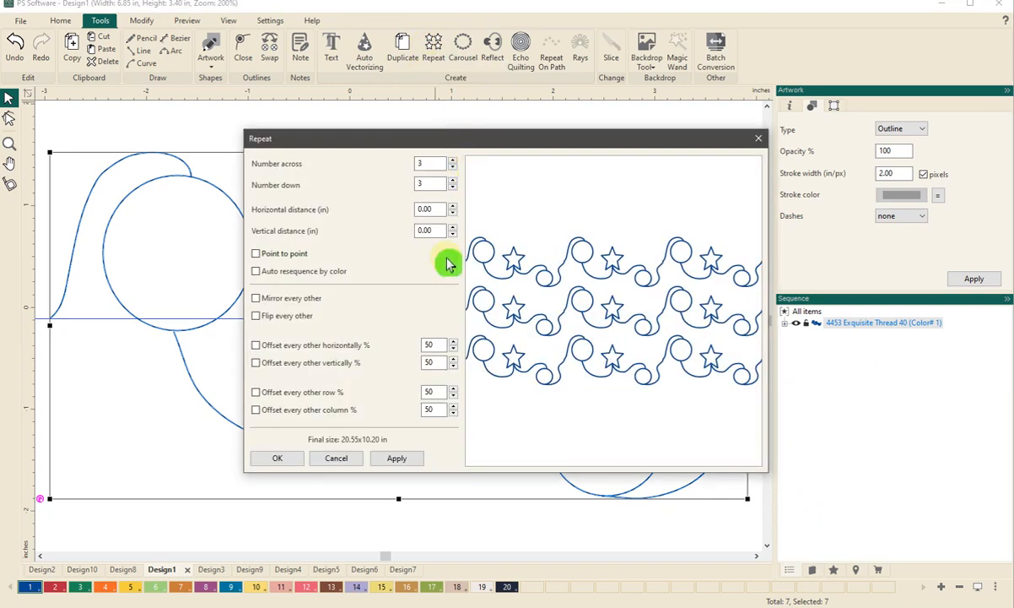
{"action": "left_click", "coordinate": [277, 458]}
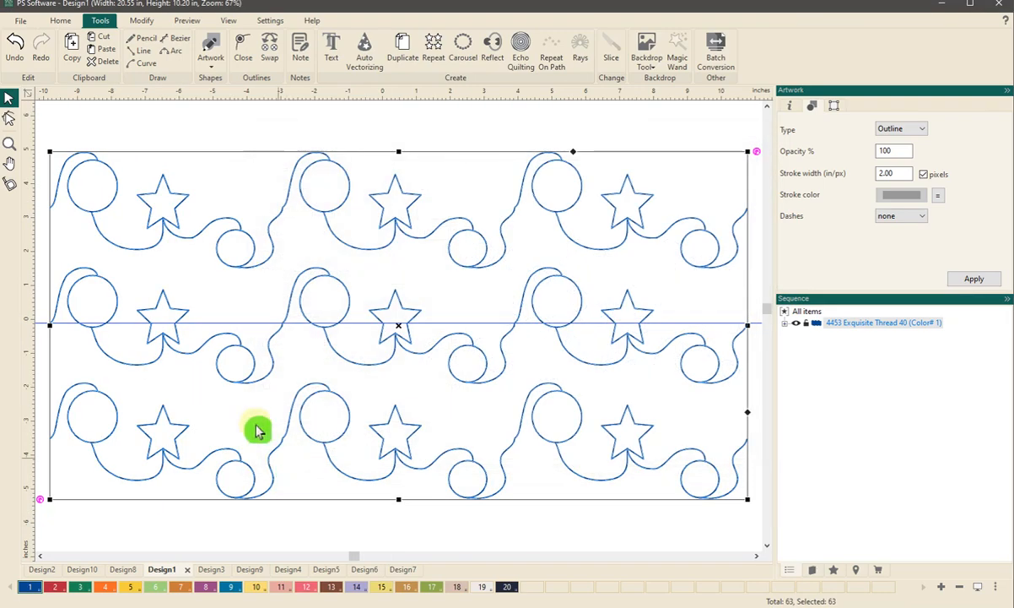
{"action": "left_click", "coordinate": [21, 44]}
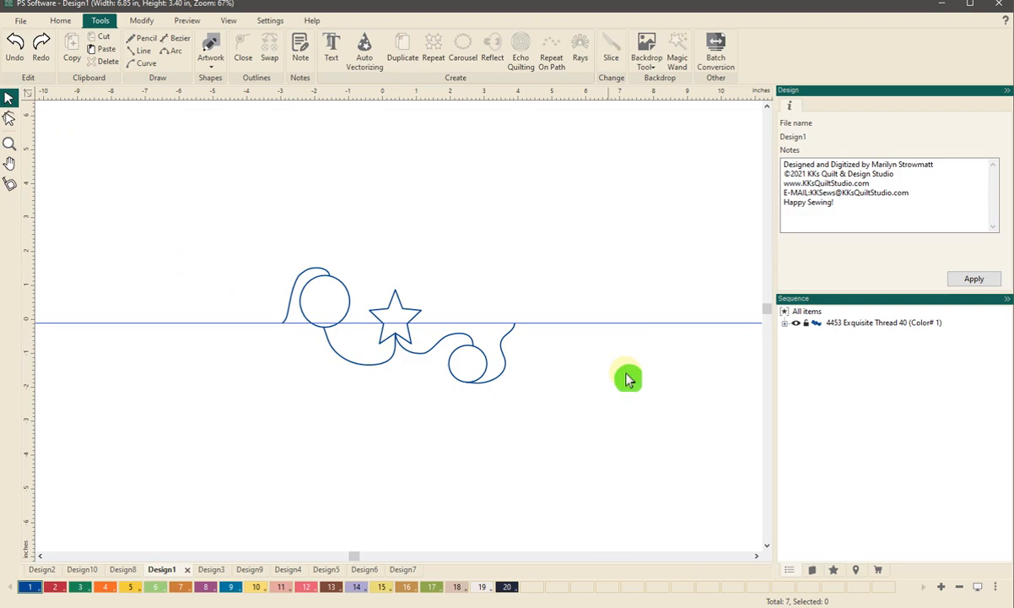
Examine the artwork sequence of Design1 and the numbered shapes in Design3, and place a horizontal guide through Design3's start and end points
{"action": "left_click", "coordinate": [785, 323]}
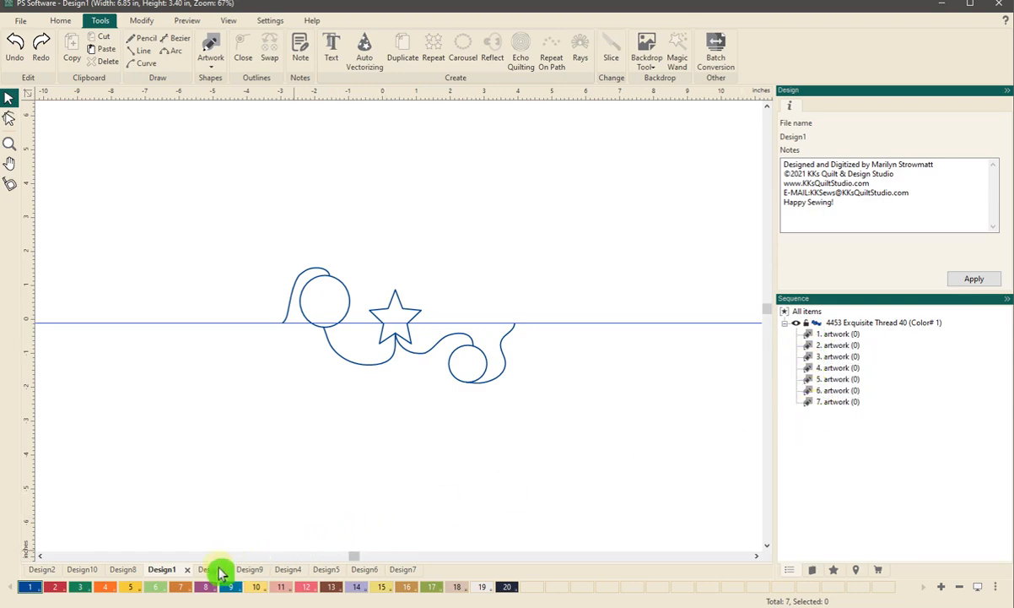
{"action": "left_click", "coordinate": [211, 572]}
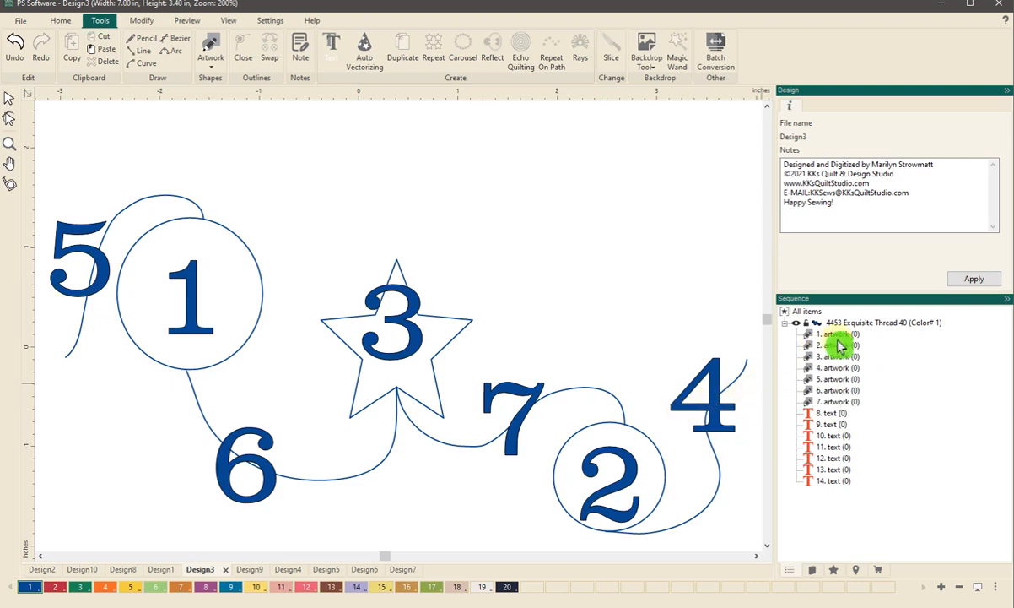
{"action": "mouse_move", "coordinate": [808, 340]}
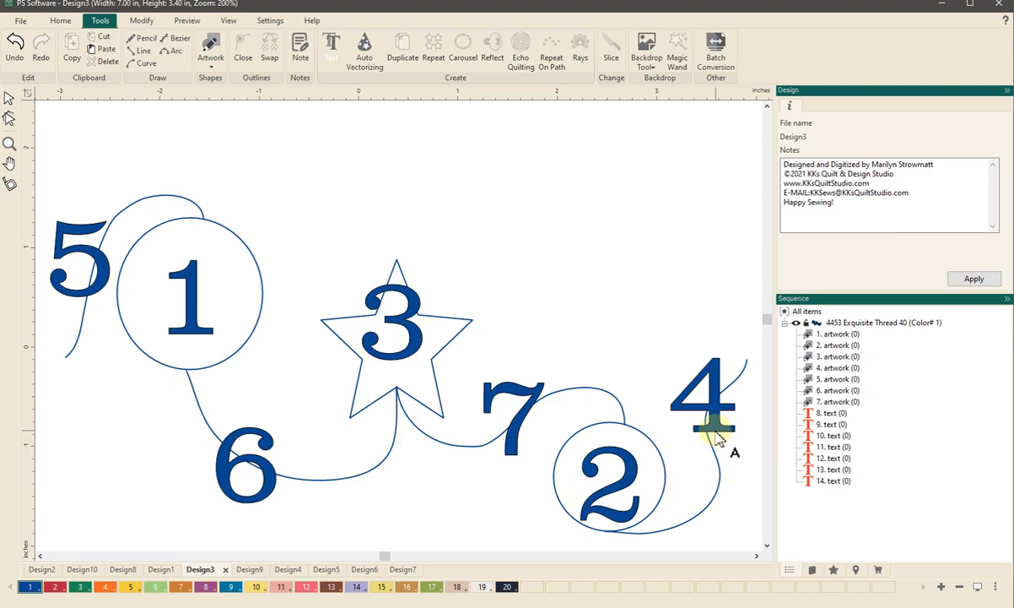
{"action": "mouse_move", "coordinate": [816, 385]}
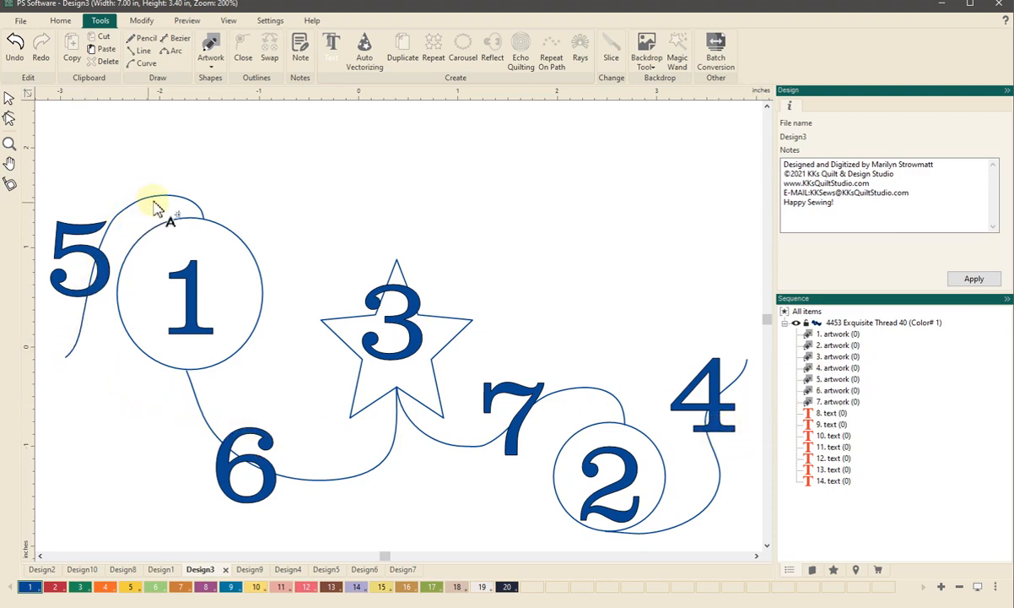
{"action": "left_click_drag", "start_coordinate": [324, 95], "coordinate": [314, 362]}
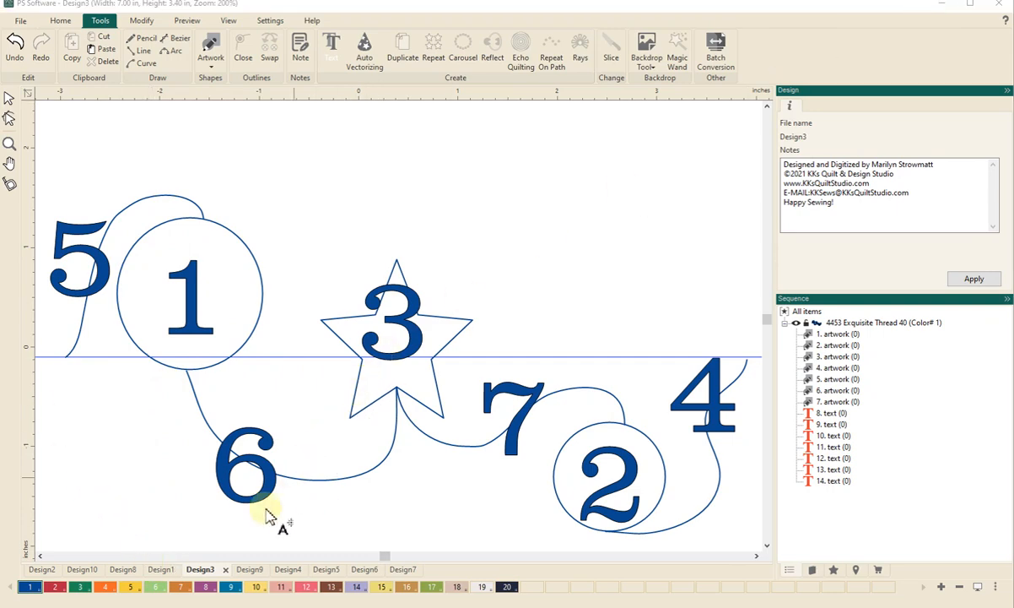
Inspect the stitched path in Design9 and expand its thread colour in the sequence
{"action": "left_click", "coordinate": [243, 573]}
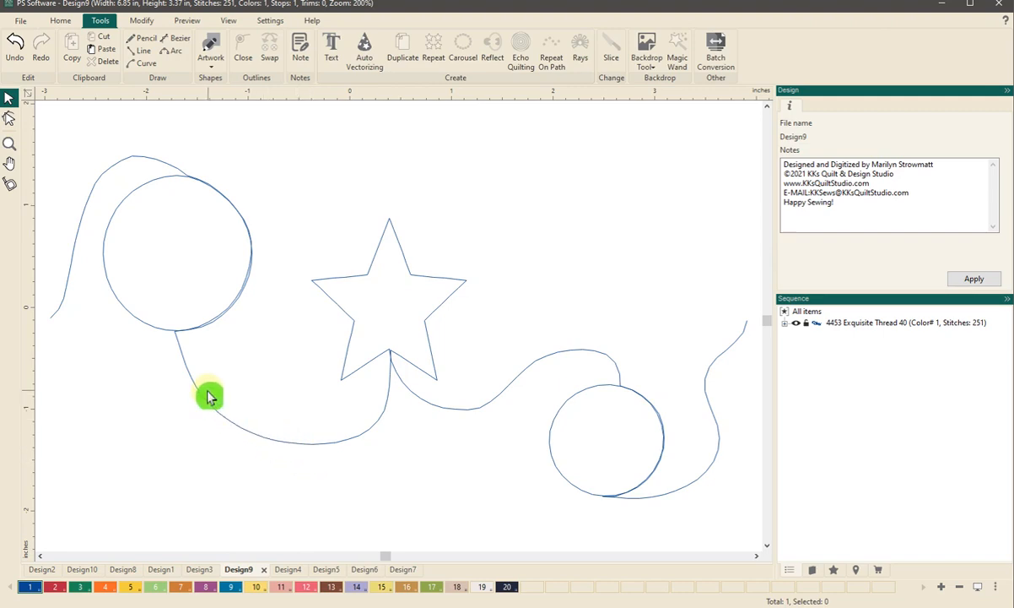
{"action": "left_click", "coordinate": [183, 338]}
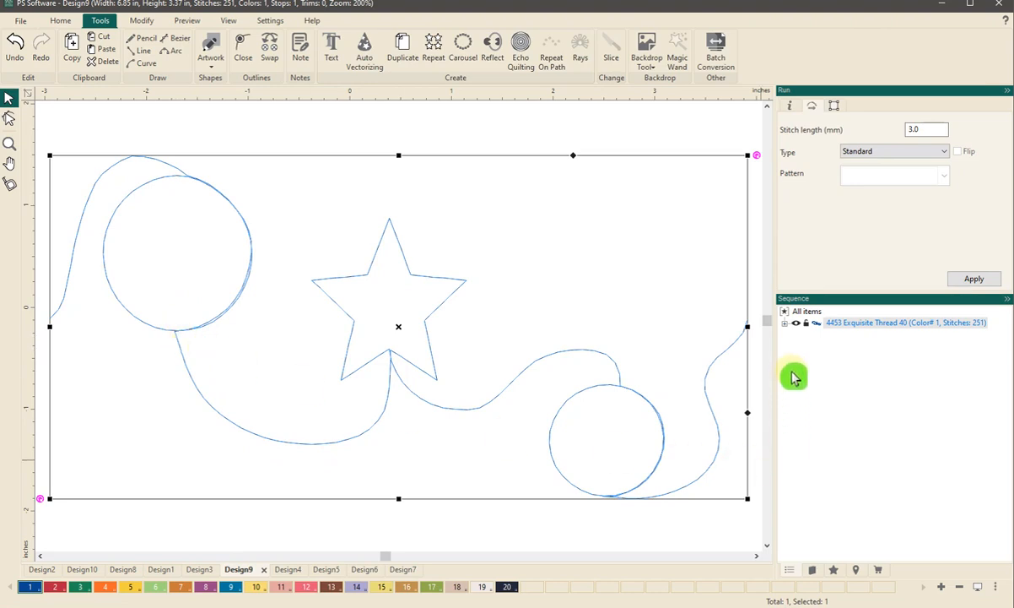
{"action": "left_click", "coordinate": [786, 324]}
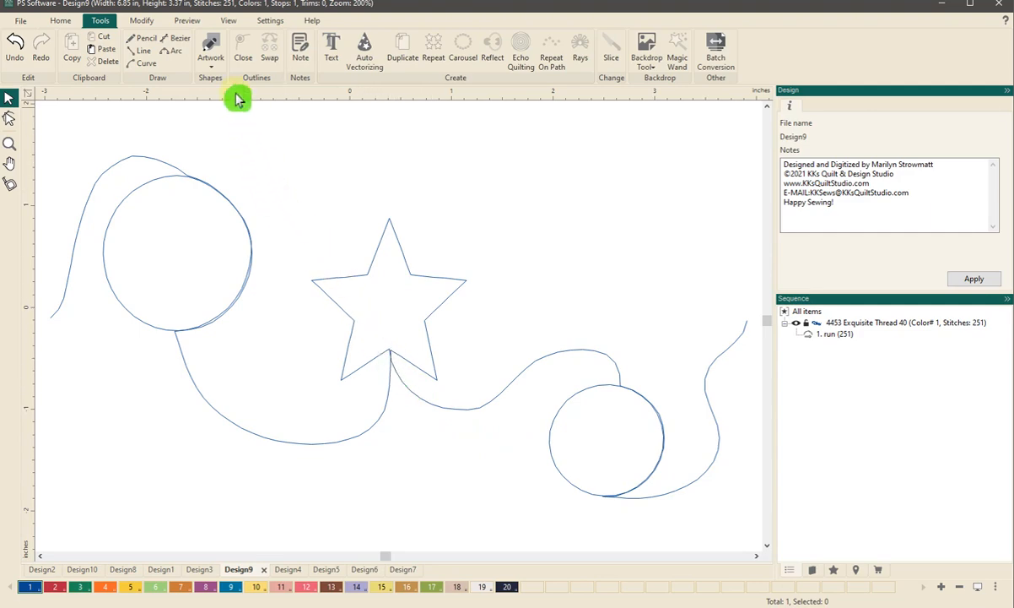
Preview the stitchout of Design9 from its first stitch to its last, and return to the selection tool
{"action": "left_click", "coordinate": [182, 22]}
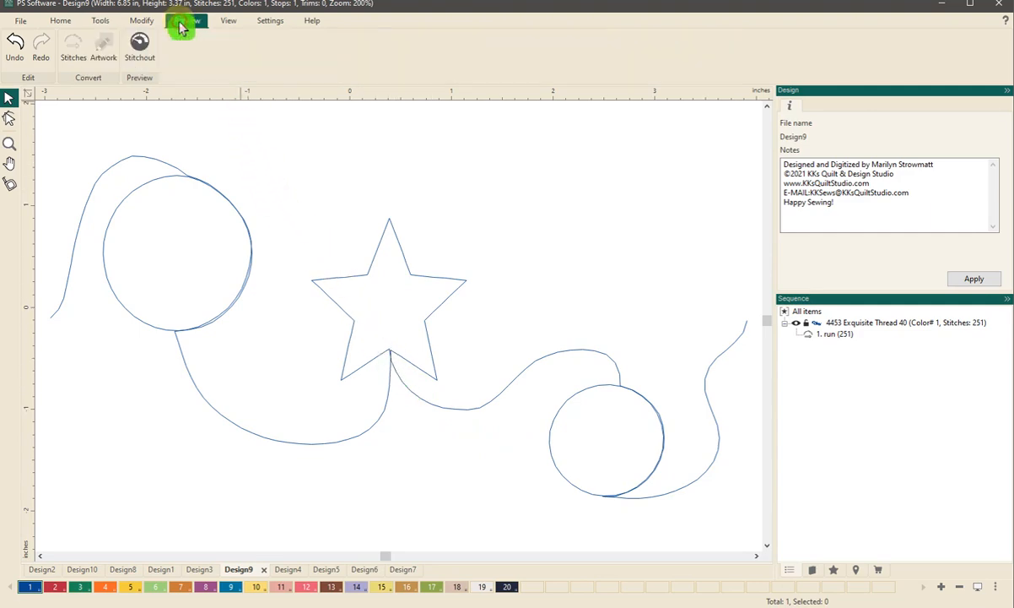
{"action": "left_click", "coordinate": [139, 45]}
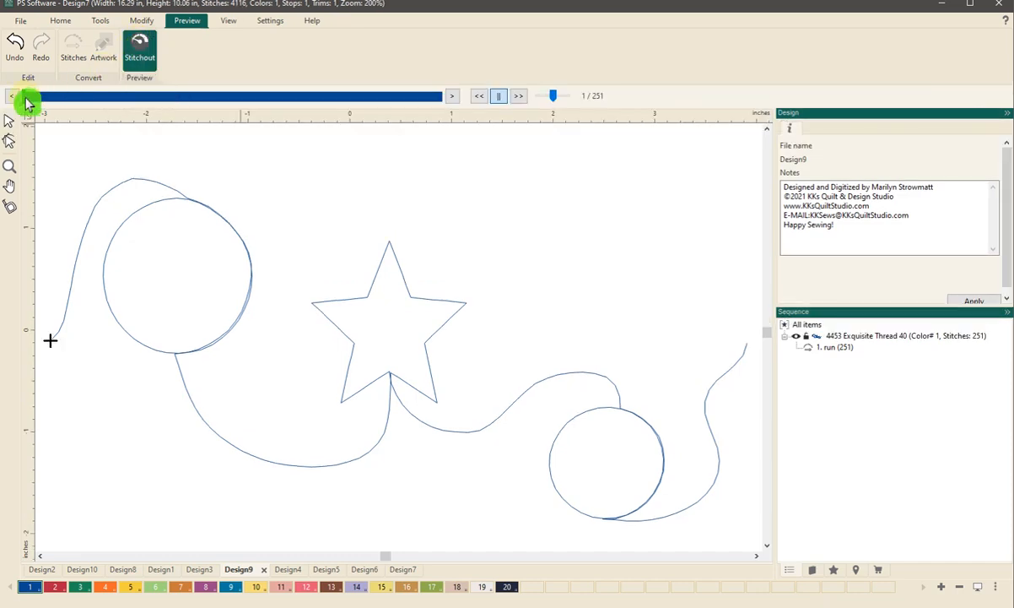
{"action": "mouse_move", "coordinate": [27, 101]}
{"action": "left_mouse_down"}
{"action": "mouse_move", "coordinate": [183, 107]}
{"action": "mouse_move", "coordinate": [462, 179]}
{"action": "left_mouse_up"}
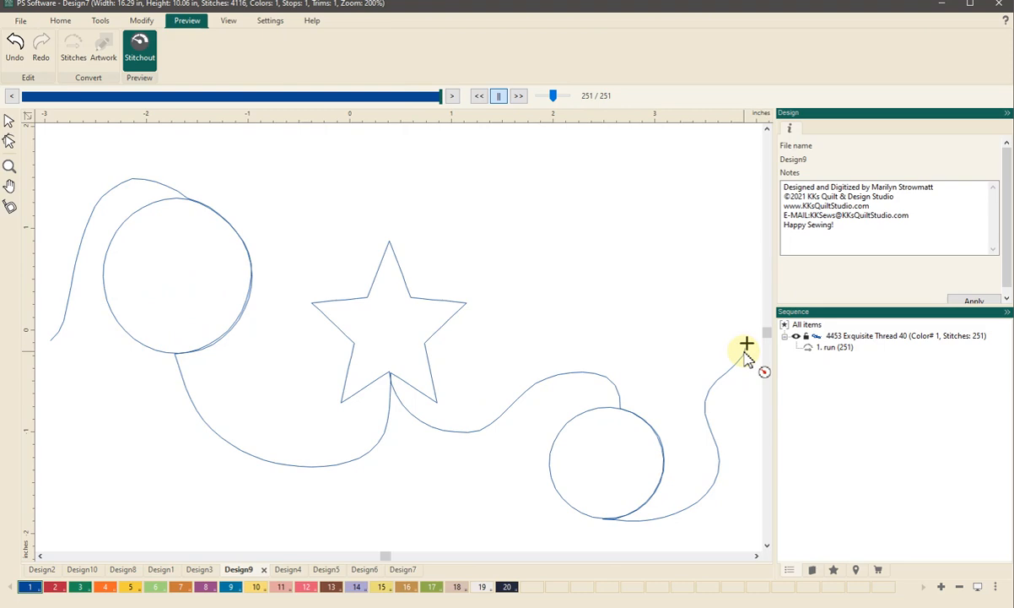
{"action": "left_click", "coordinate": [11, 124]}
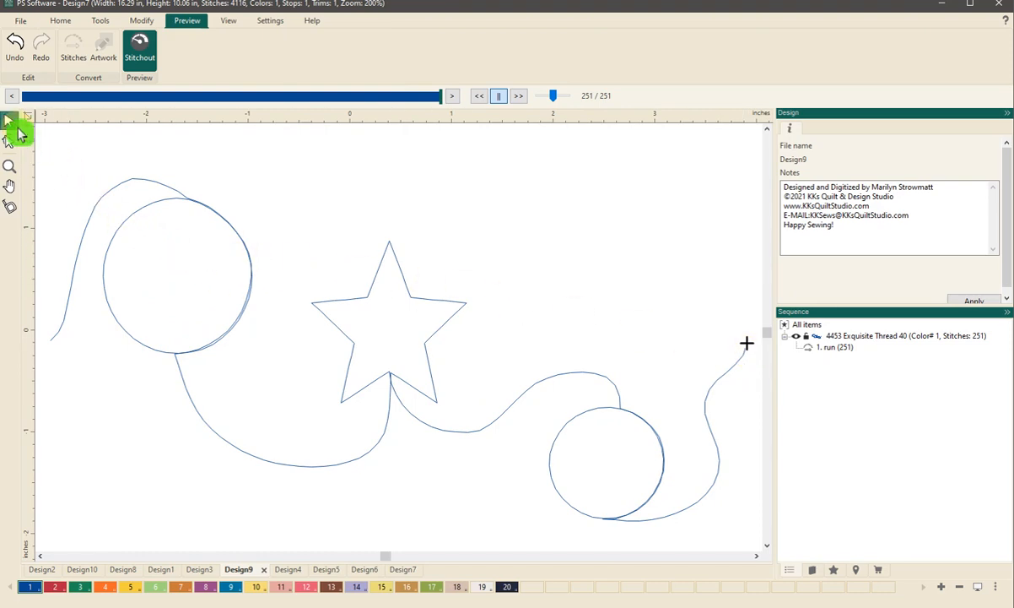
Open Design4 and inspect the group and run structure in its sequence
{"action": "left_click", "coordinate": [281, 570]}
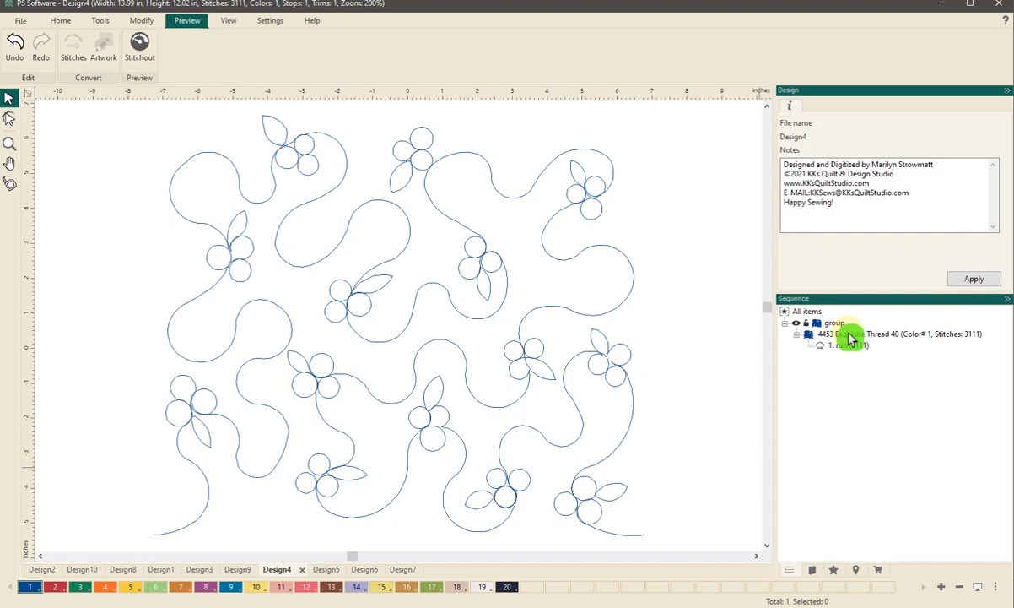
{"action": "left_click", "coordinate": [785, 323]}
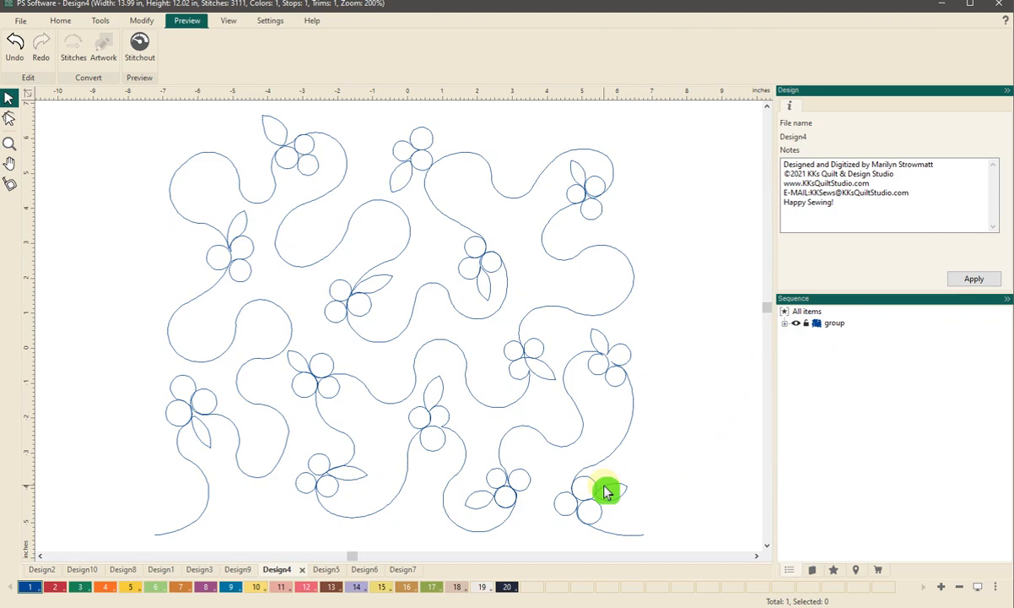
{"action": "left_click", "coordinate": [785, 324]}
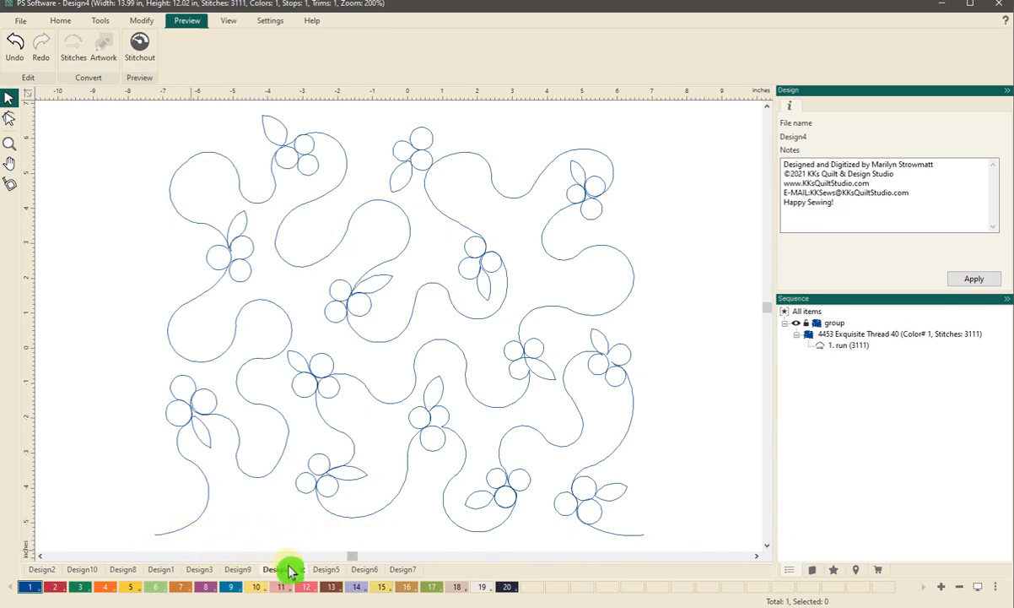
Compare the sequences of Design5 and Design6, and open Design7
{"action": "left_click", "coordinate": [324, 570]}
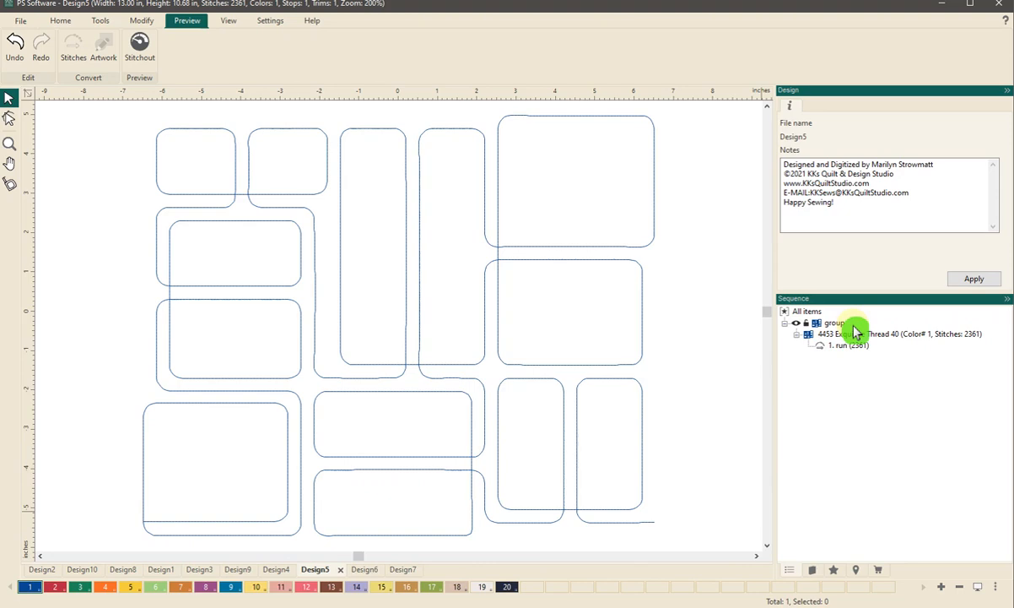
{"action": "mouse_move", "coordinate": [818, 330]}
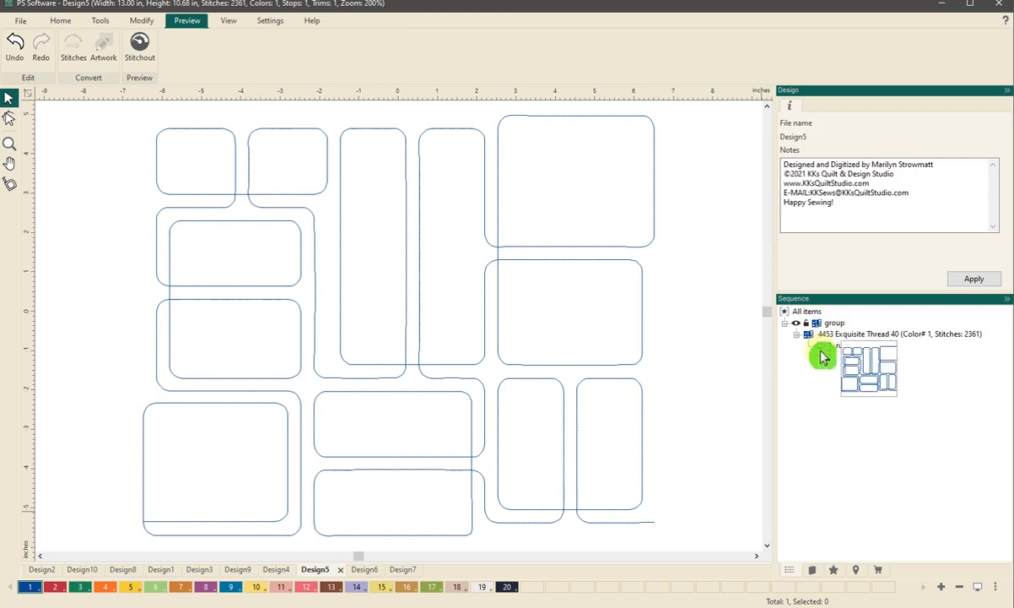
{"action": "mouse_move", "coordinate": [825, 352]}
{"action": "left_click", "coordinate": [363, 570]}
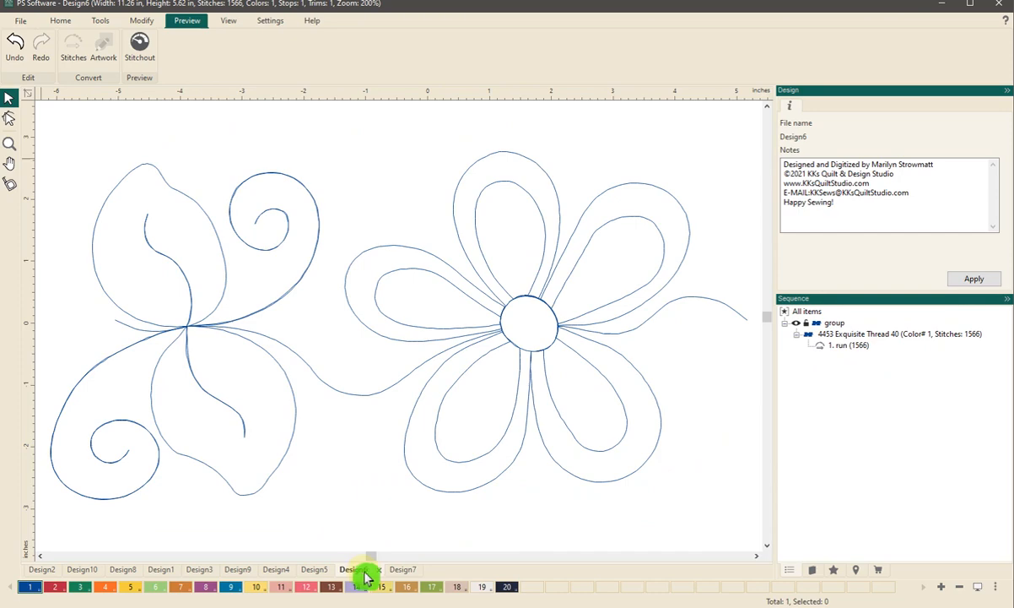
{"action": "left_click", "coordinate": [404, 573]}
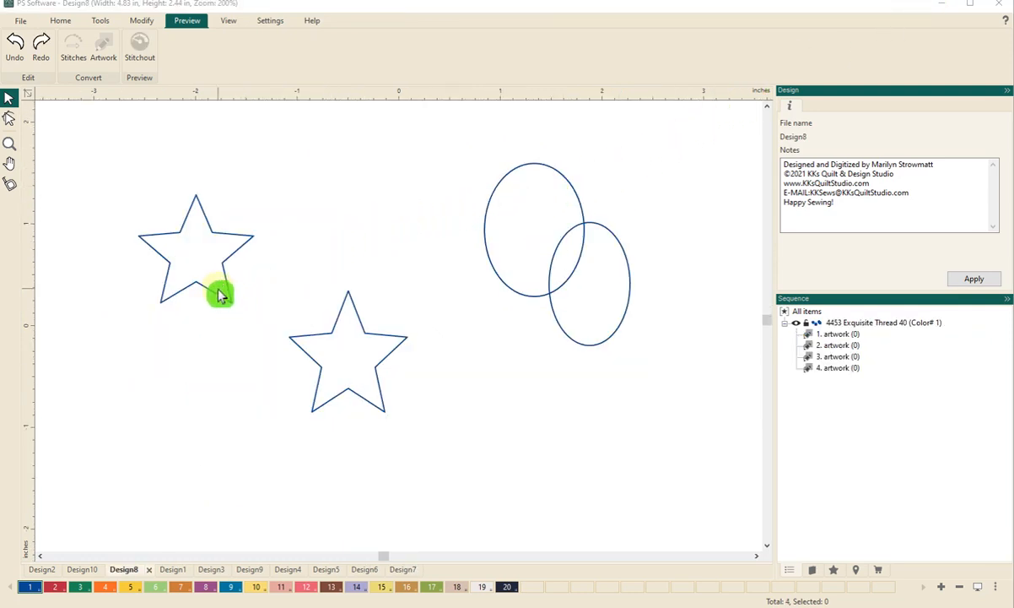
Look through the preset artwork shapes available for Design8 without choosing one
{"action": "left_click", "coordinate": [100, 22]}
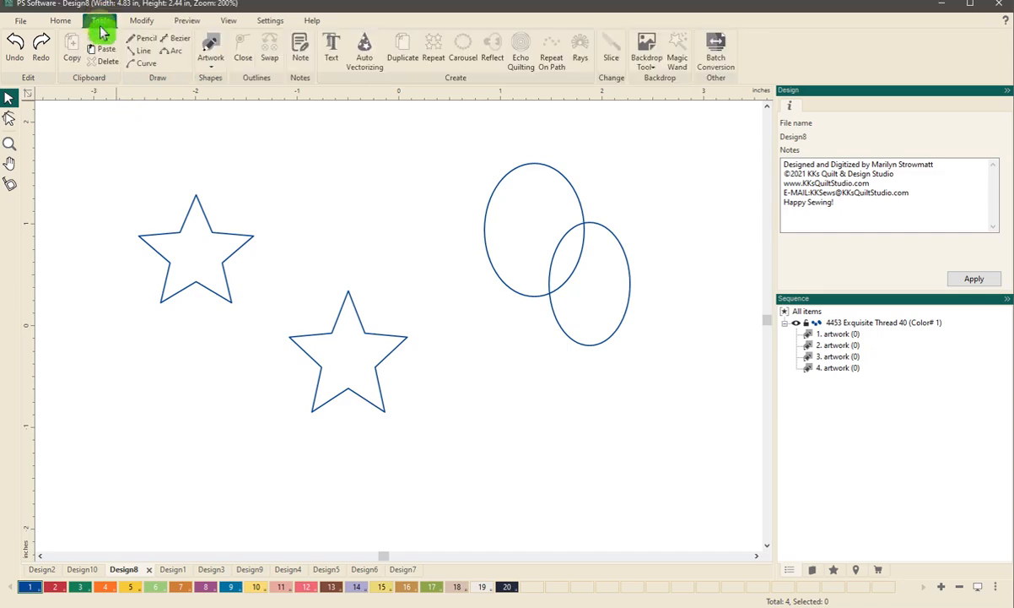
{"action": "left_click", "coordinate": [211, 64]}
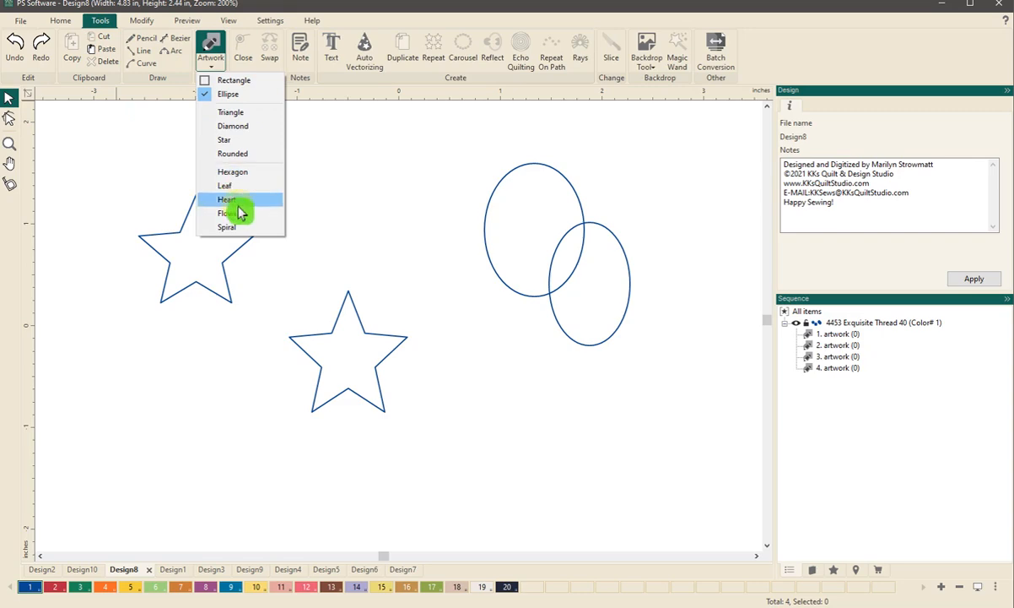
{"action": "left_click", "coordinate": [152, 91]}
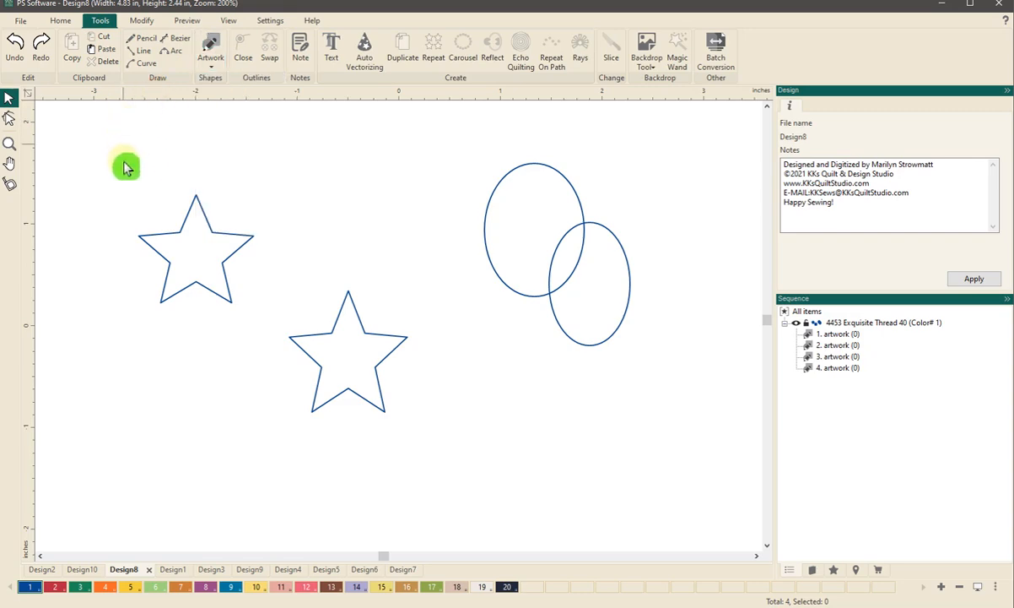
Check the stars and ellipses in Design8 as individual objects, and select both stars together
{"action": "left_click", "coordinate": [157, 251]}
{"action": "left_click", "coordinate": [319, 389]}
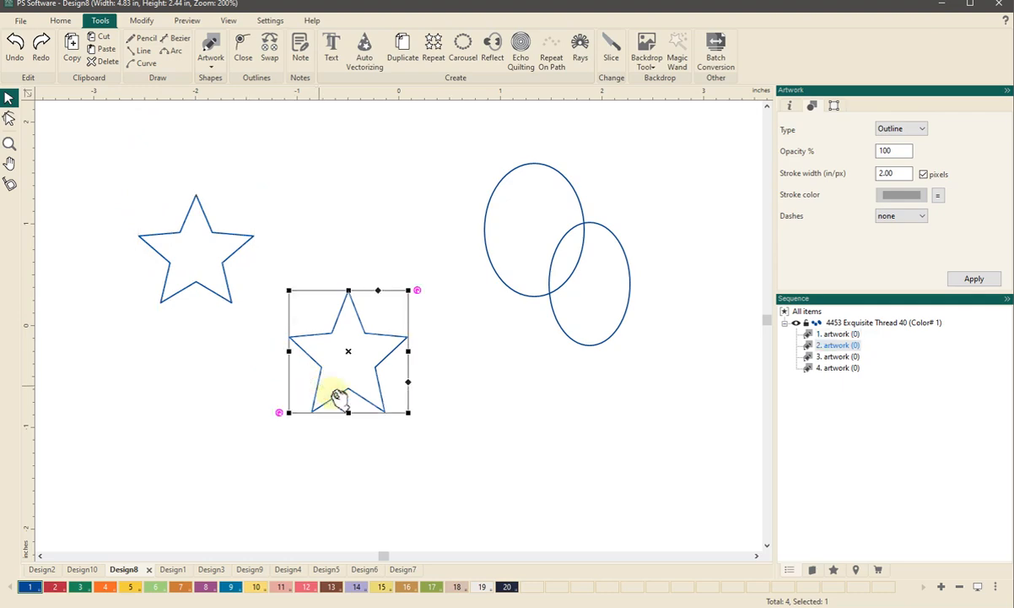
{"action": "left_click", "coordinate": [571, 338]}
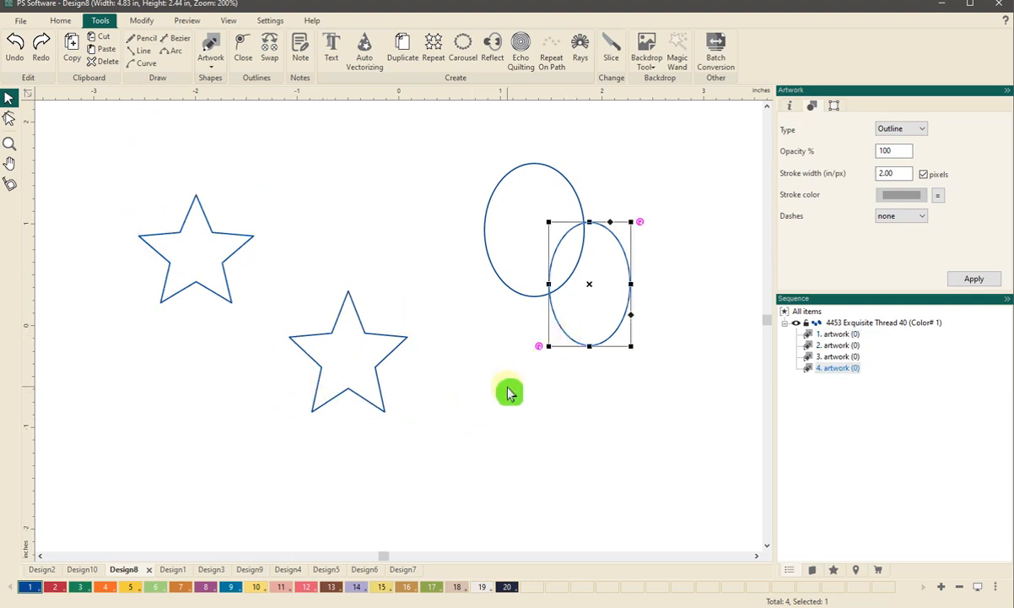
{"action": "left_click", "coordinate": [497, 284]}
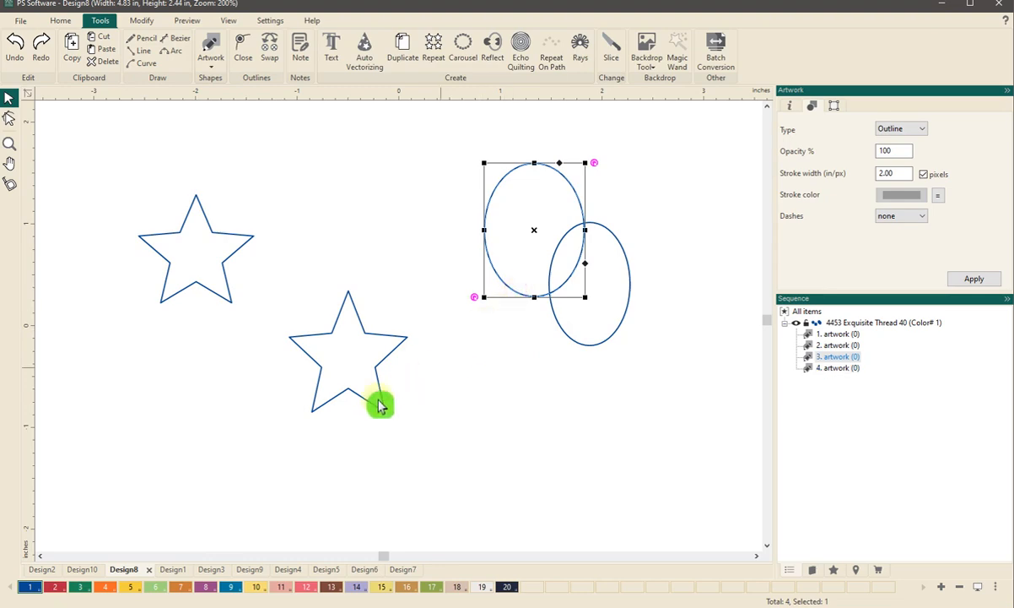
{"action": "left_click_drag", "start_coordinate": [106, 154], "coordinate": [435, 467]}
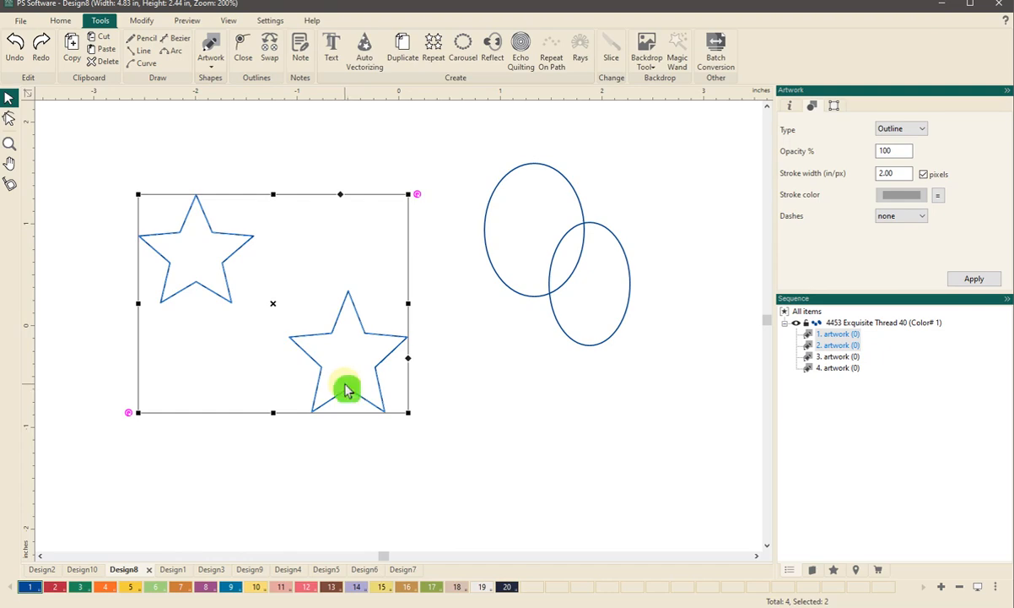
Group the two stars in Design8 and move them around the workspace as one object
{"action": "right_click", "coordinate": [303, 256]}
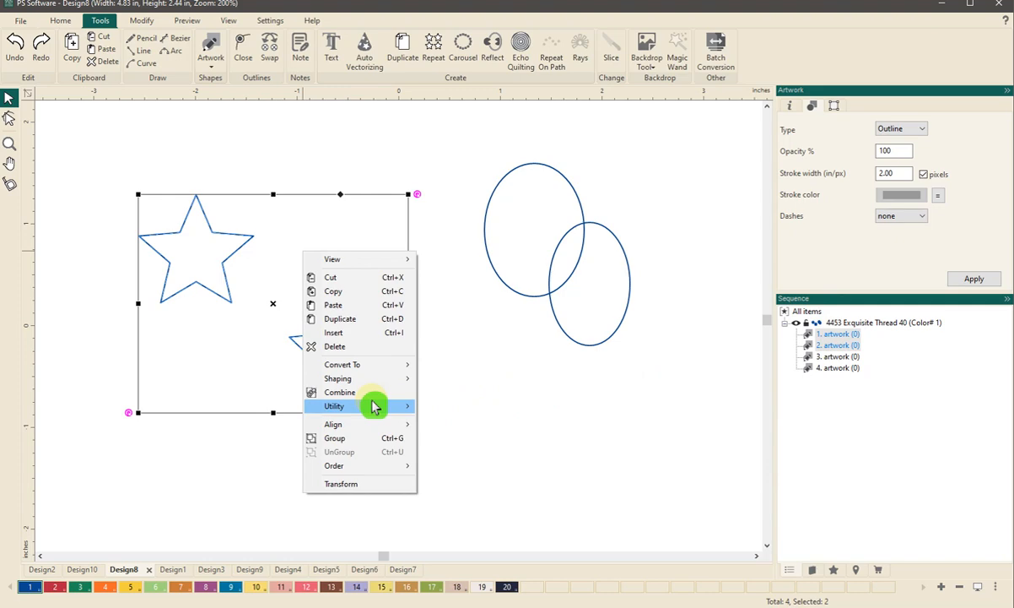
{"action": "mouse_move", "coordinate": [369, 409]}
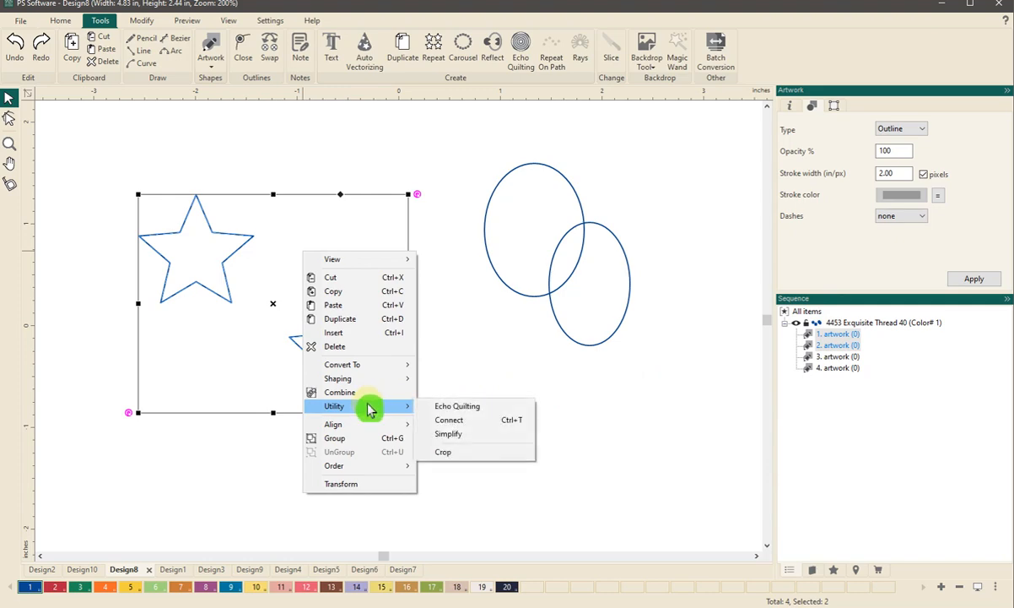
{"action": "left_click", "coordinate": [336, 444]}
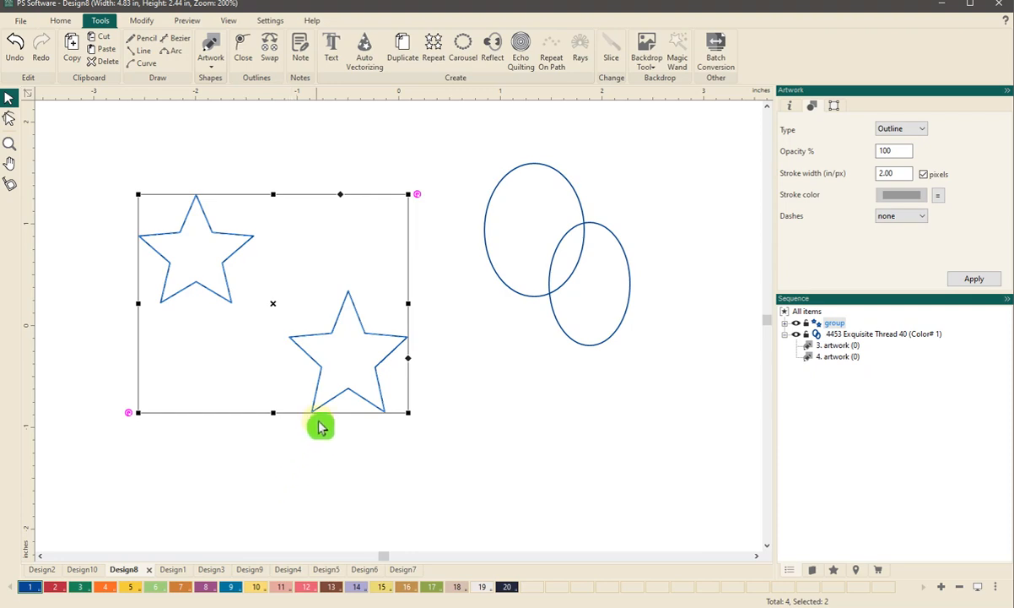
{"action": "left_click_drag", "start_coordinate": [331, 403], "coordinate": [336, 432]}
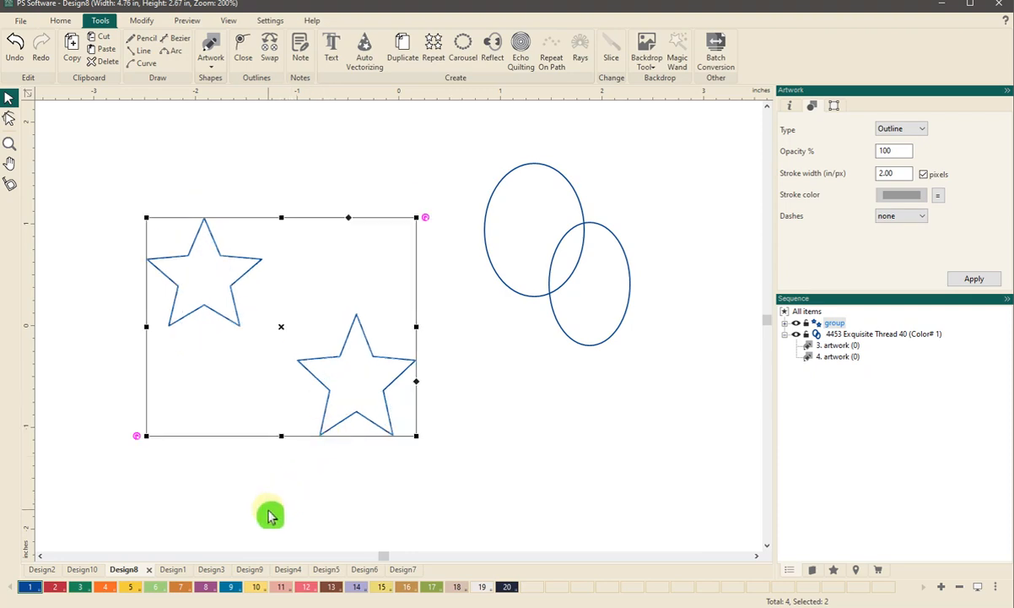
{"action": "left_click", "coordinate": [253, 479]}
{"action": "left_click_drag", "start_coordinate": [189, 333], "coordinate": [163, 261]}
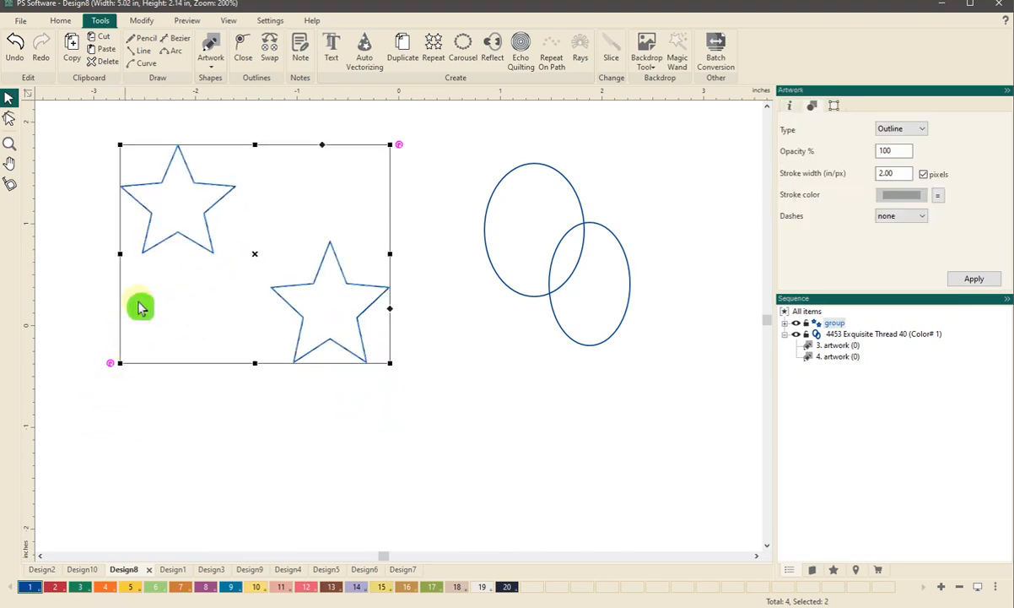
Convert the grouped stars to stitches to check the path between them, and convert them back to artwork
{"action": "left_click", "coordinate": [187, 21]}
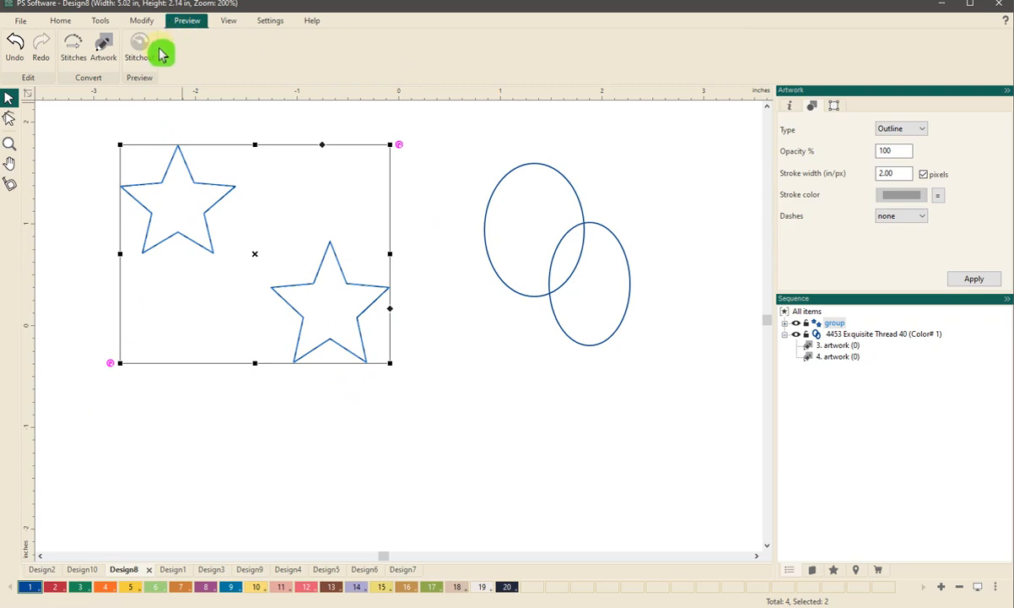
{"action": "left_click", "coordinate": [73, 46]}
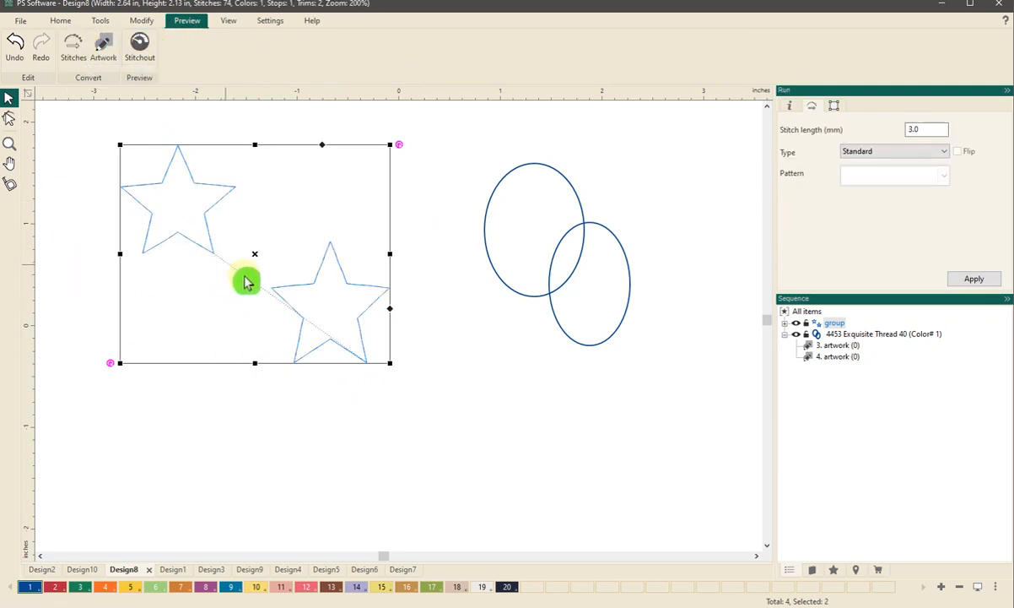
{"action": "left_click_drag", "start_coordinate": [336, 345], "coordinate": [197, 220]}
{"action": "left_click", "coordinate": [104, 47]}
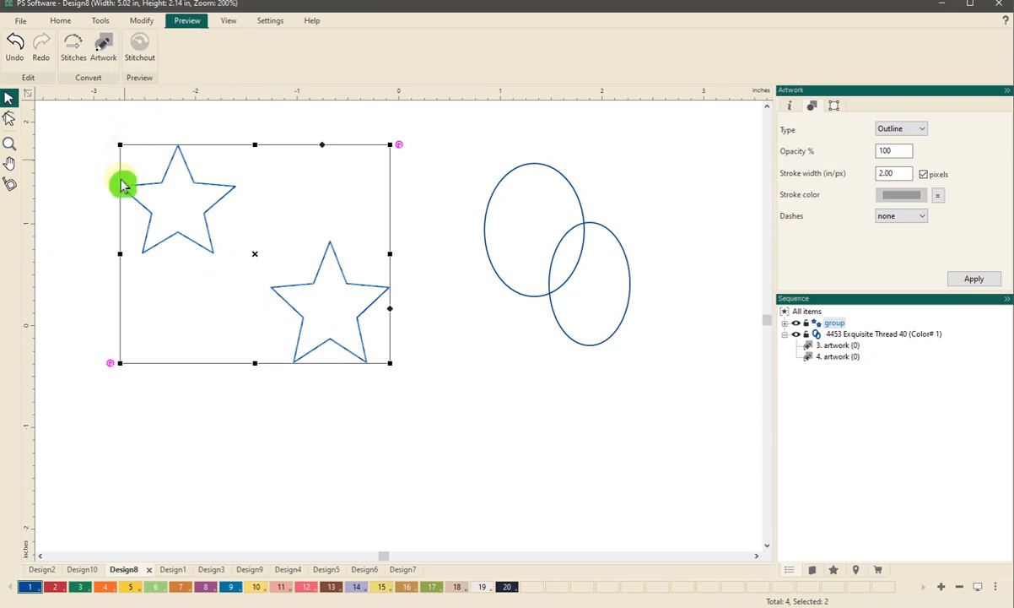
Reposition the grouped stars a little lower beside the ellipses, keeping the group selected
{"action": "left_click", "coordinate": [80, 264]}
{"action": "left_click", "coordinate": [142, 235]}
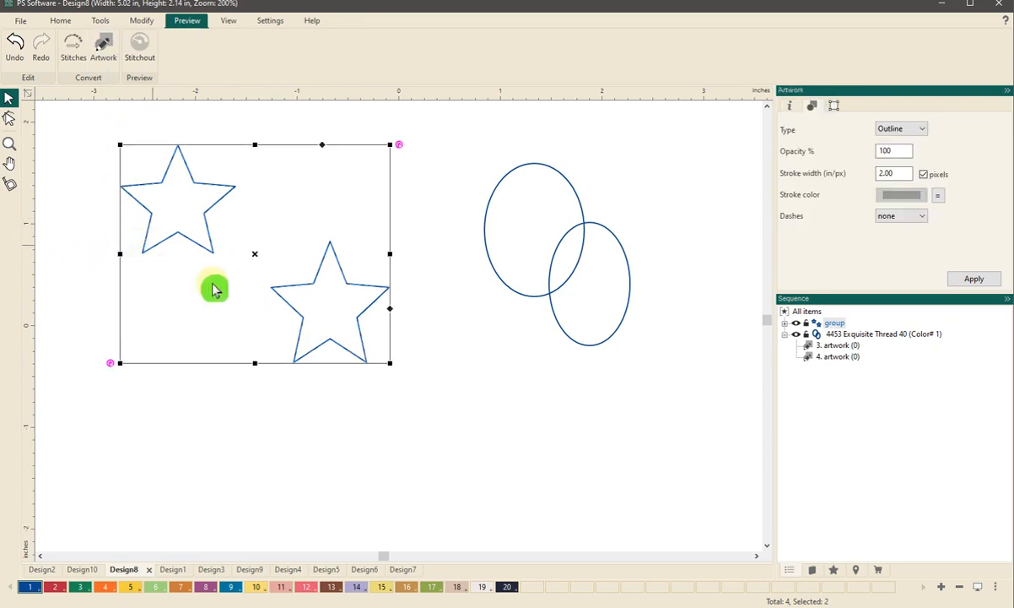
{"action": "left_click_drag", "start_coordinate": [308, 342], "coordinate": [204, 356]}
{"action": "left_click_drag", "start_coordinate": [158, 264], "coordinate": [151, 240]}
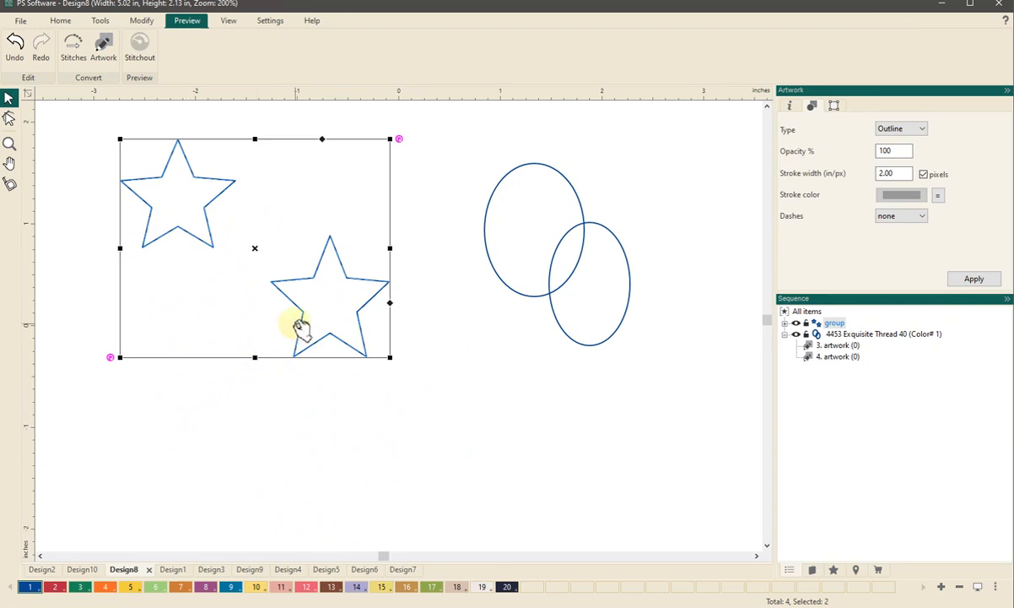
{"action": "mouse_move", "coordinate": [297, 326]}
{"action": "left_mouse_down"}
{"action": "mouse_move", "coordinate": [251, 346]}
{"action": "mouse_move", "coordinate": [381, 322]}
{"action": "mouse_move", "coordinate": [292, 376]}
{"action": "mouse_move", "coordinate": [375, 343]}
{"action": "mouse_move", "coordinate": [325, 349]}
{"action": "mouse_move", "coordinate": [332, 374]}
{"action": "mouse_move", "coordinate": [299, 371]}
{"action": "mouse_move", "coordinate": [302, 381]}
{"action": "left_mouse_up"}
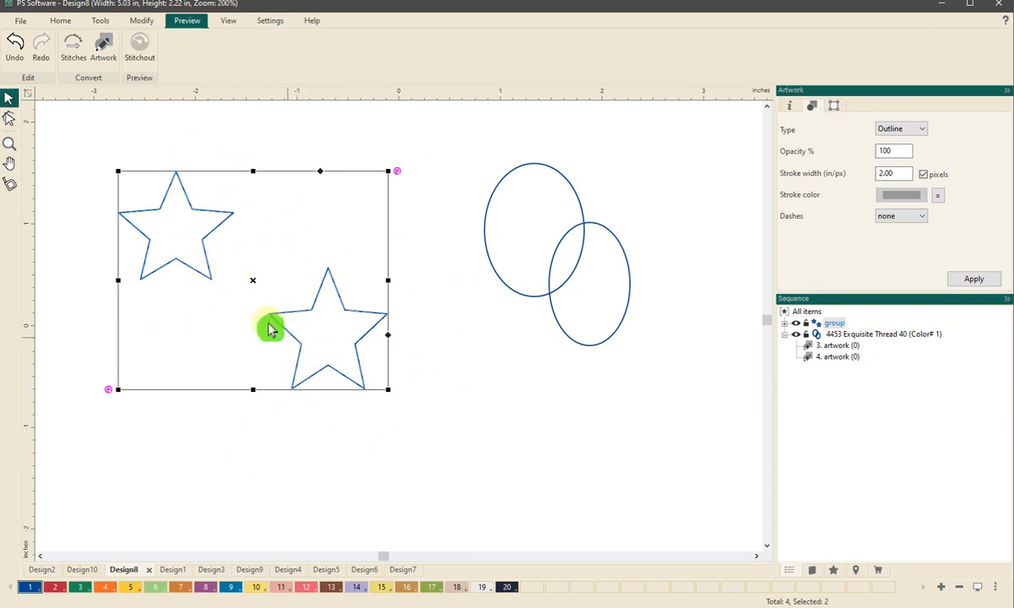
{"action": "left_click", "coordinate": [471, 479]}
{"action": "left_click", "coordinate": [346, 376]}
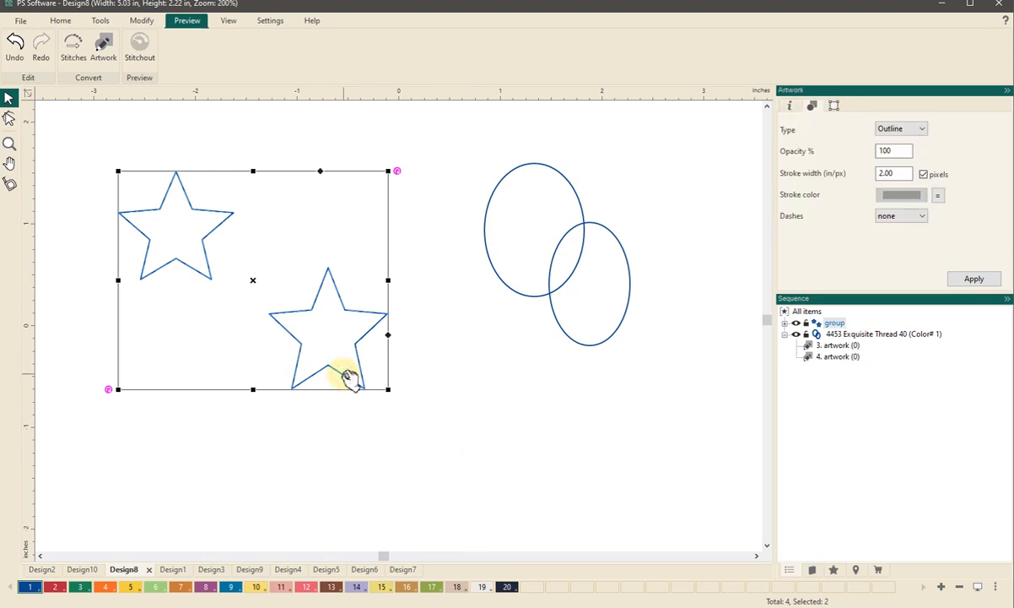
Ungroup the stars and select only the lower star
{"action": "right_click", "coordinate": [342, 375]}
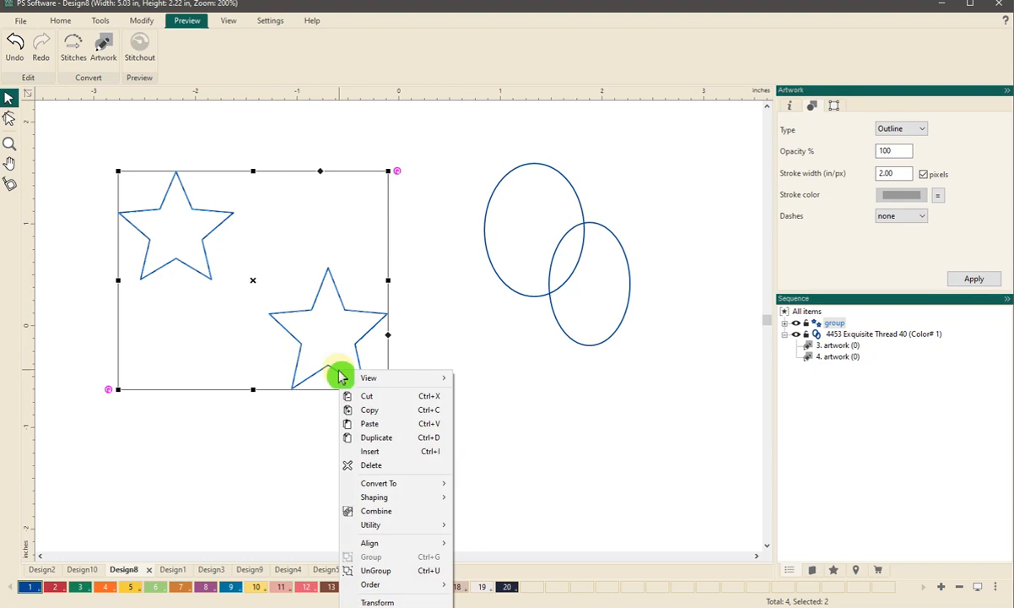
{"action": "left_click", "coordinate": [380, 572]}
{"action": "left_click", "coordinate": [289, 467]}
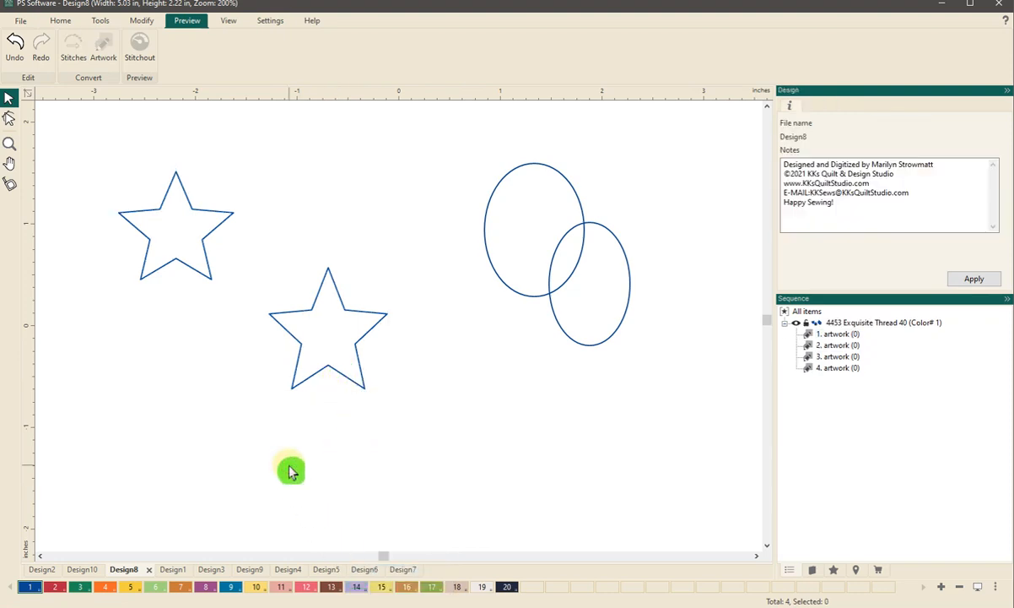
{"action": "left_click", "coordinate": [302, 390]}
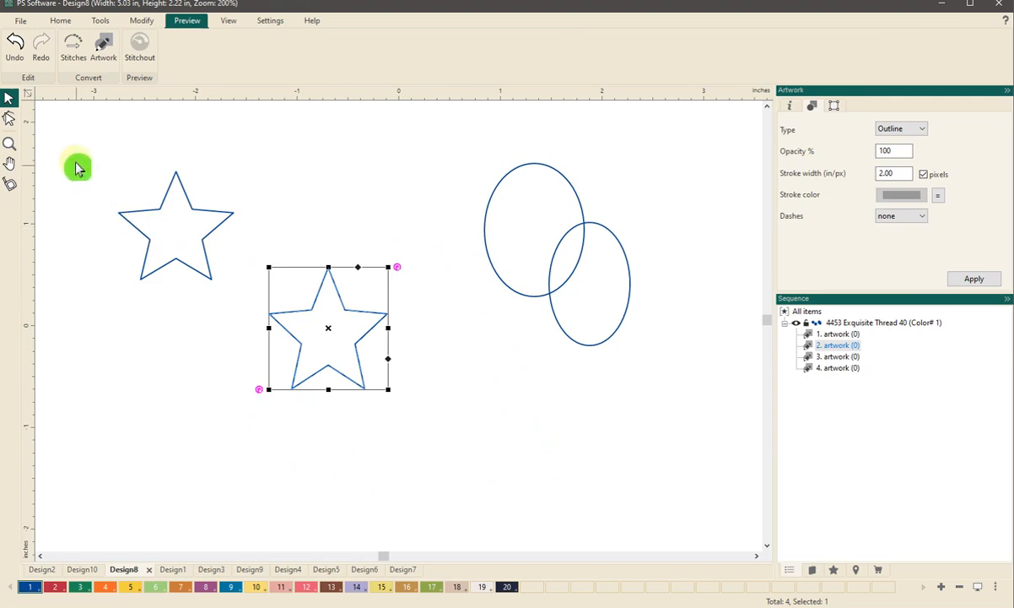
Combine both stars into one object converted to run stitches, and preview its stitchout
{"action": "left_click_drag", "start_coordinate": [83, 127], "coordinate": [429, 424]}
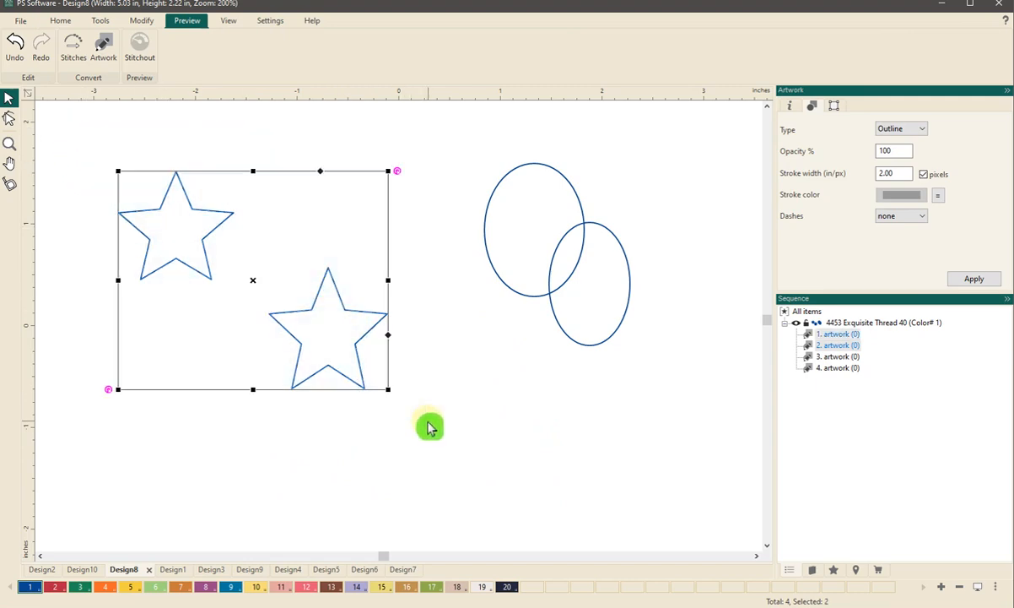
{"action": "right_click", "coordinate": [324, 373]}
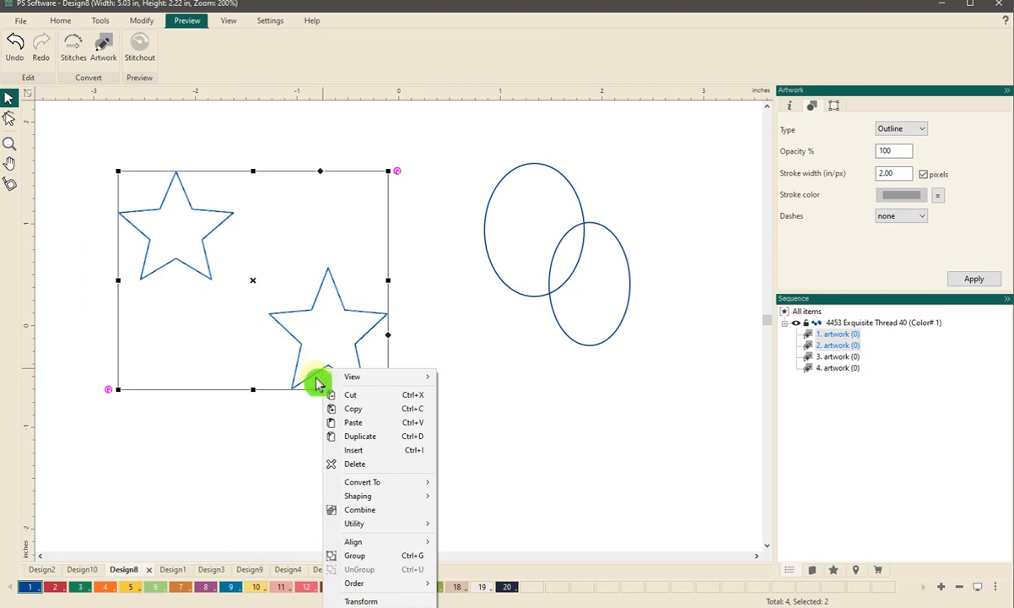
{"action": "left_click", "coordinate": [341, 510]}
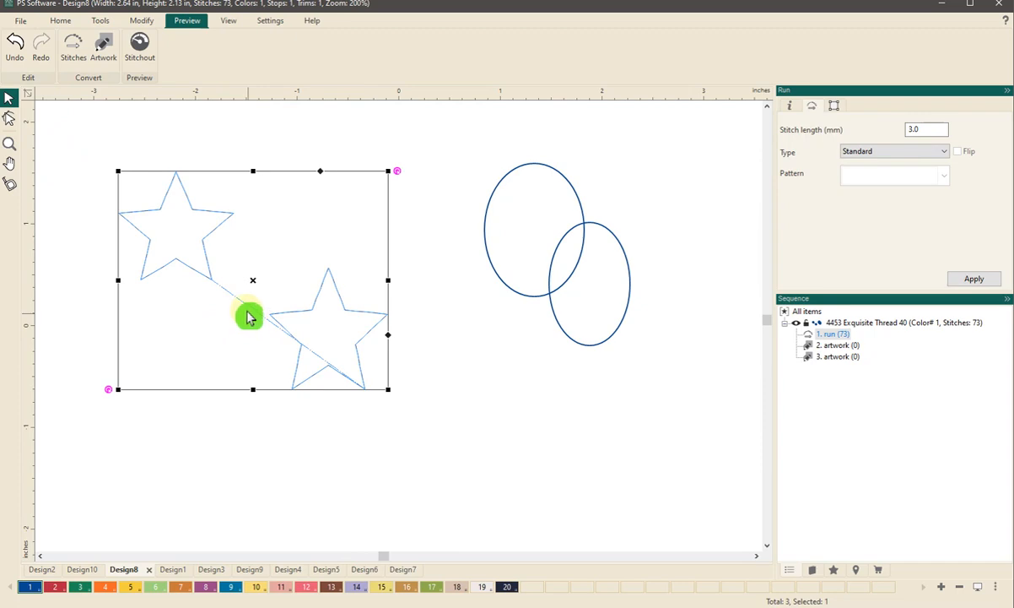
{"action": "left_click", "coordinate": [139, 47]}
{"action": "left_click_drag", "start_coordinate": [24, 97], "coordinate": [152, 150]}
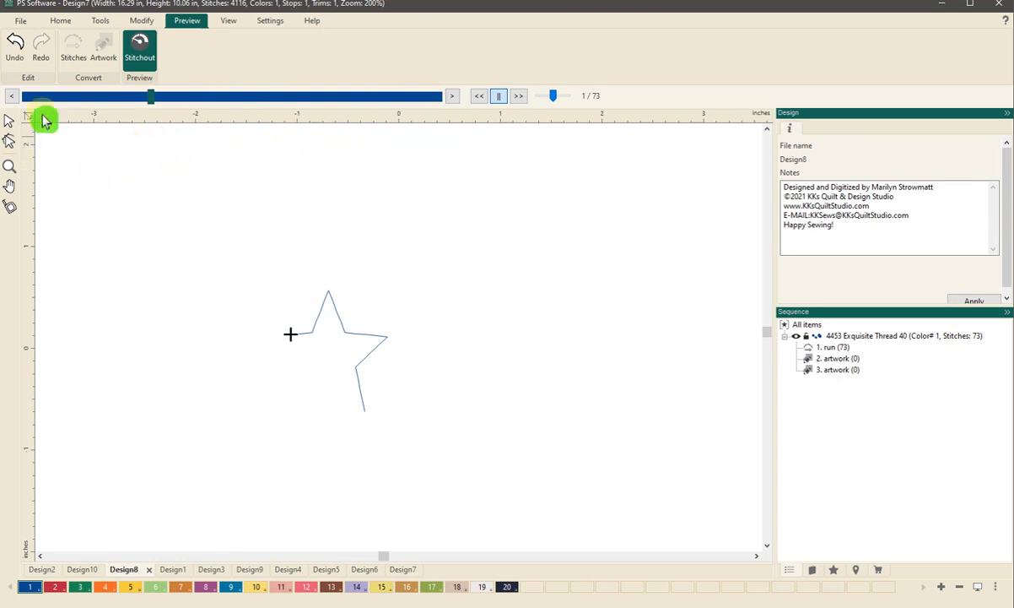
Undo the stitch conversion and the combining of the stars, and leave the stitchout preview
{"action": "left_click", "coordinate": [17, 47]}
{"action": "left_click", "coordinate": [14, 49]}
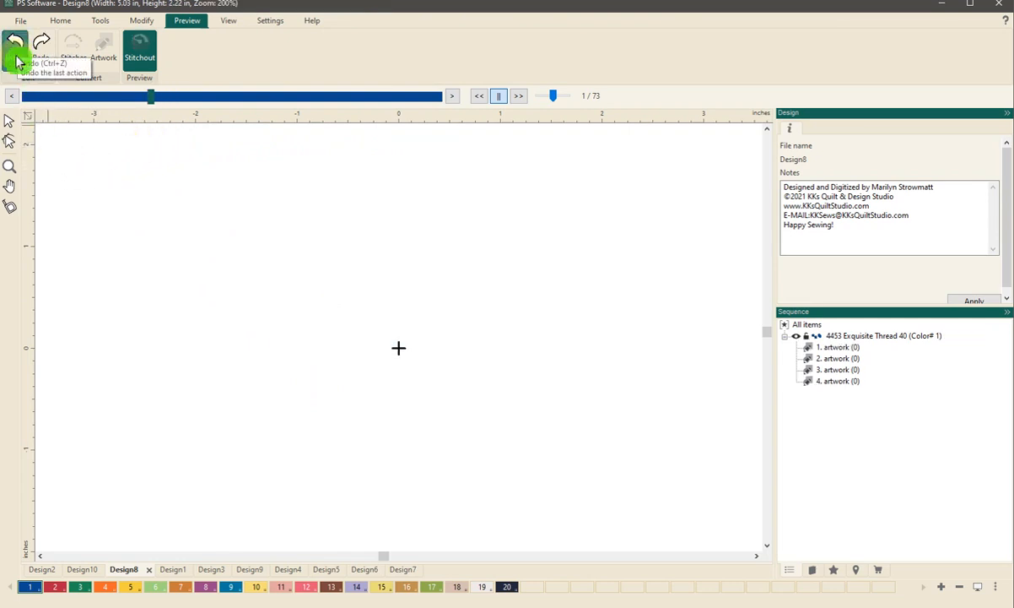
{"action": "left_click", "coordinate": [9, 120]}
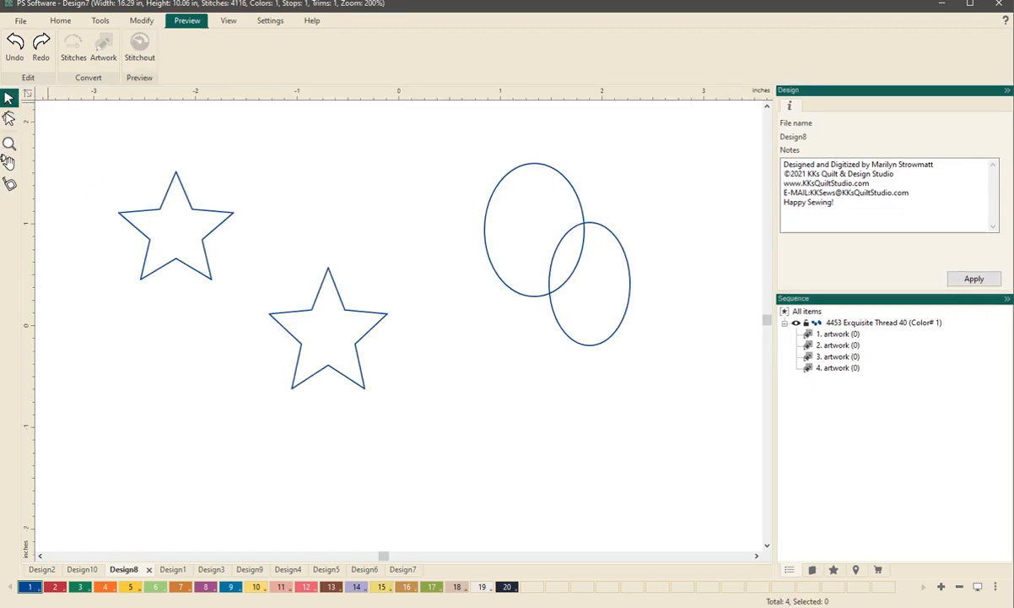
Combine the two overlapping ellipses into one artwork object and convert it to run stitches
{"action": "left_click", "coordinate": [144, 268]}
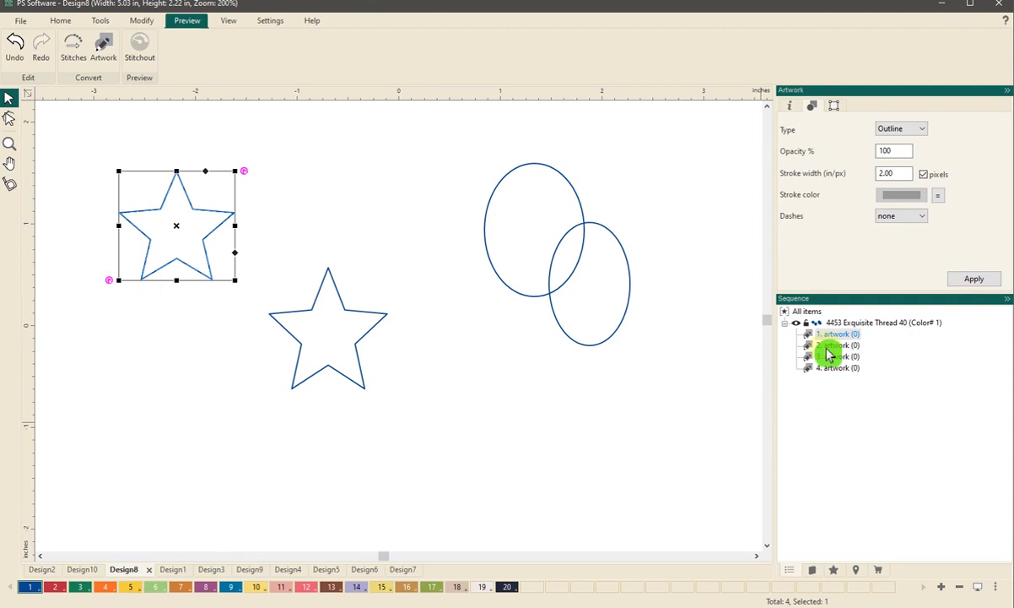
{"action": "left_click_drag", "start_coordinate": [460, 135], "coordinate": [679, 412]}
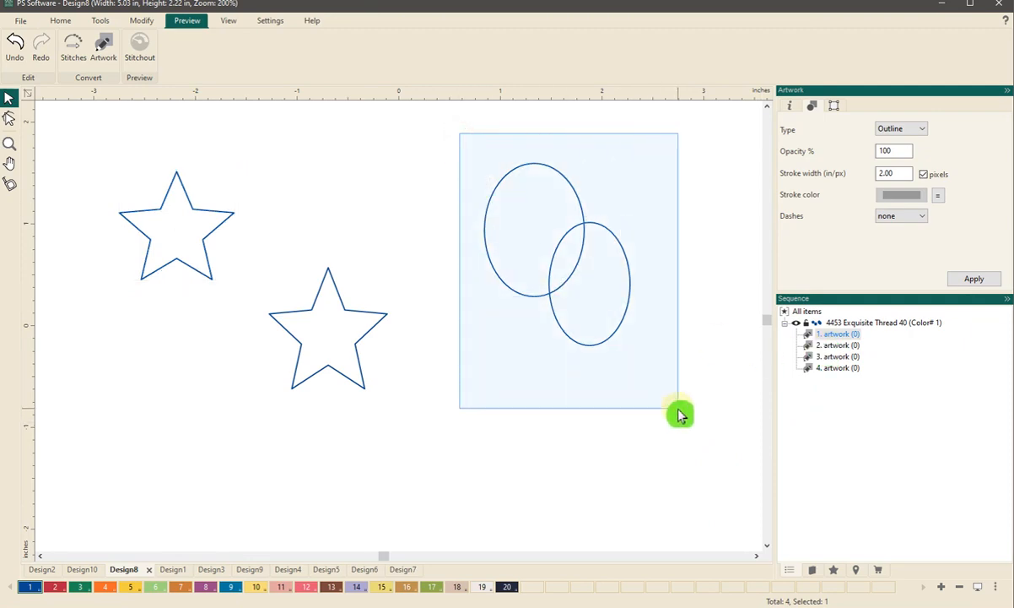
{"action": "right_click", "coordinate": [571, 329]}
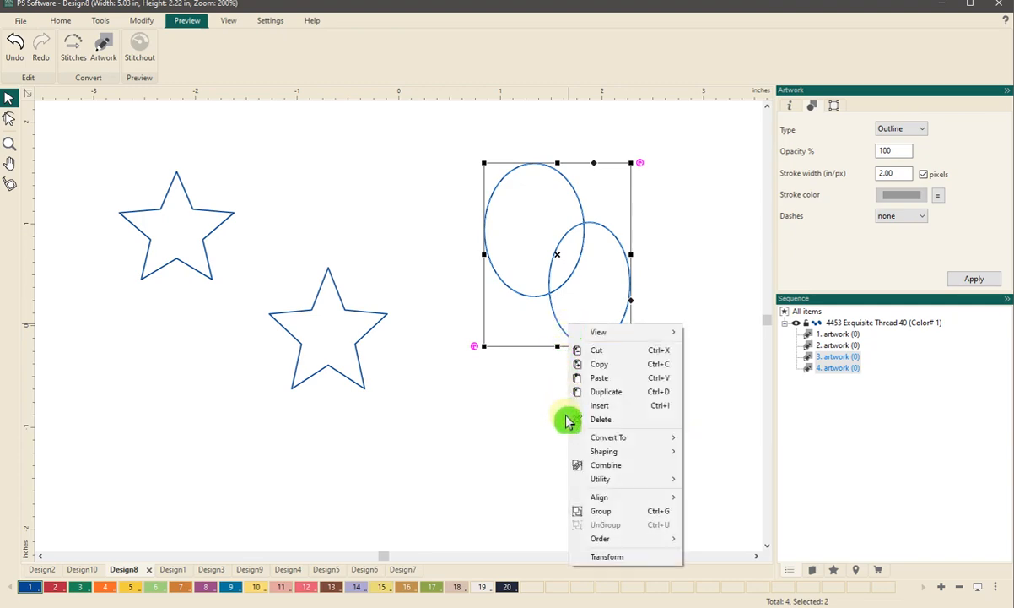
{"action": "left_click", "coordinate": [594, 467]}
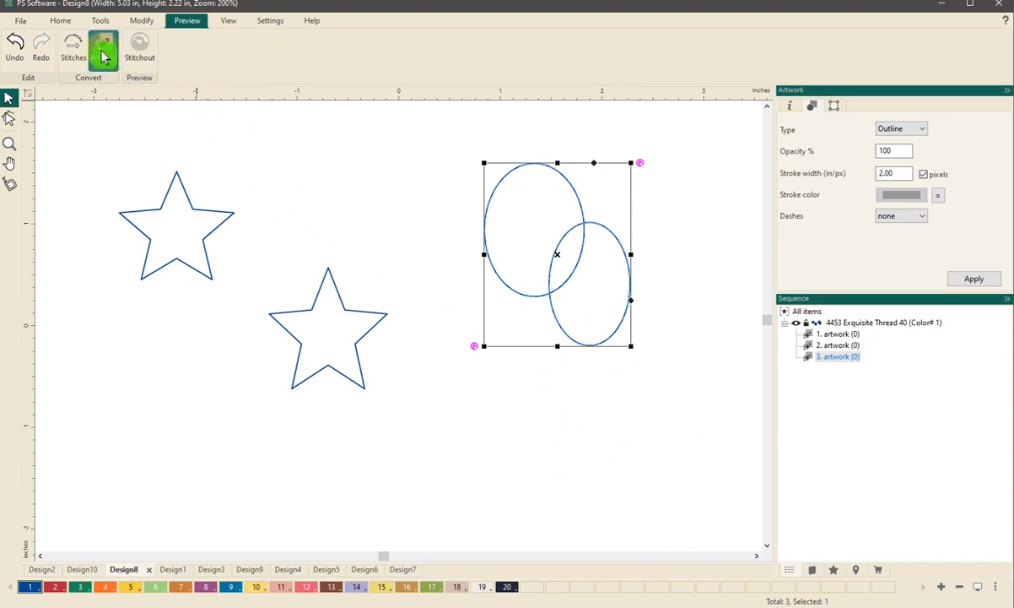
{"action": "left_click", "coordinate": [75, 49]}
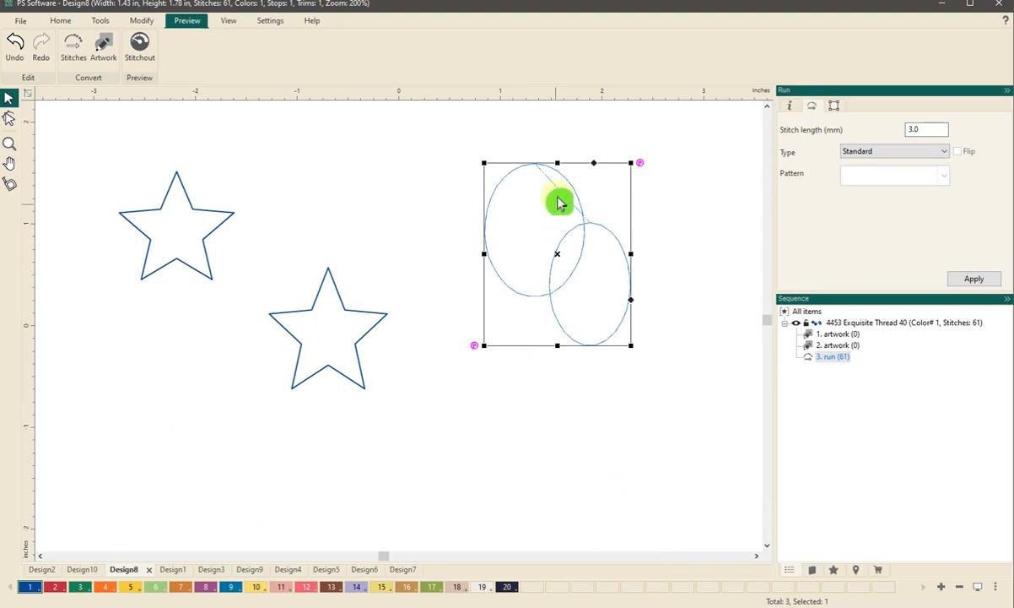
Undo the ellipses' stitch conversion and combining, and inspect the edit points of each separate ellipse
{"action": "right_click", "coordinate": [601, 238]}
{"action": "left_click", "coordinate": [17, 47]}
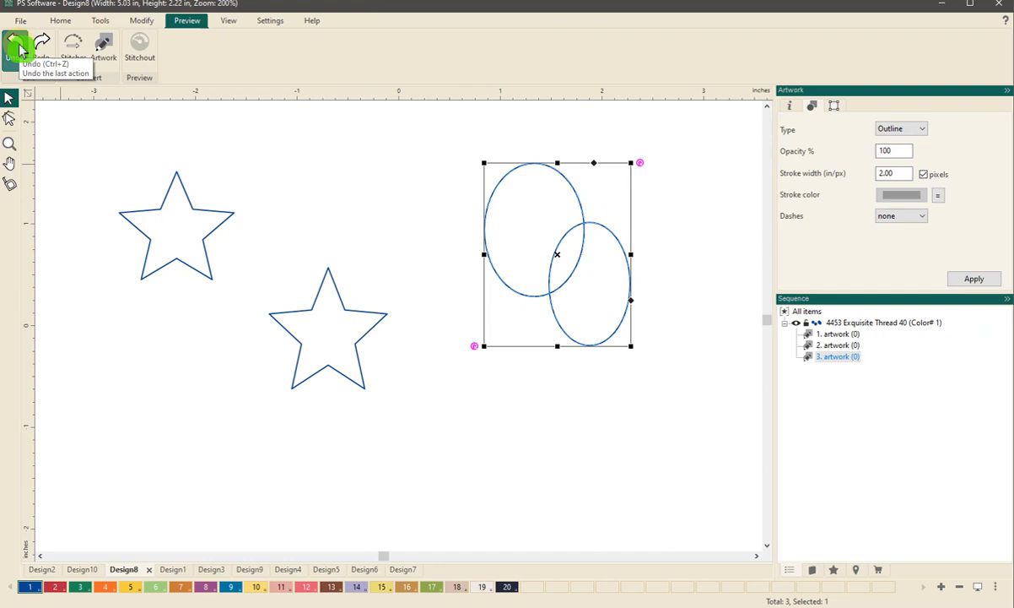
{"action": "left_click", "coordinate": [17, 48]}
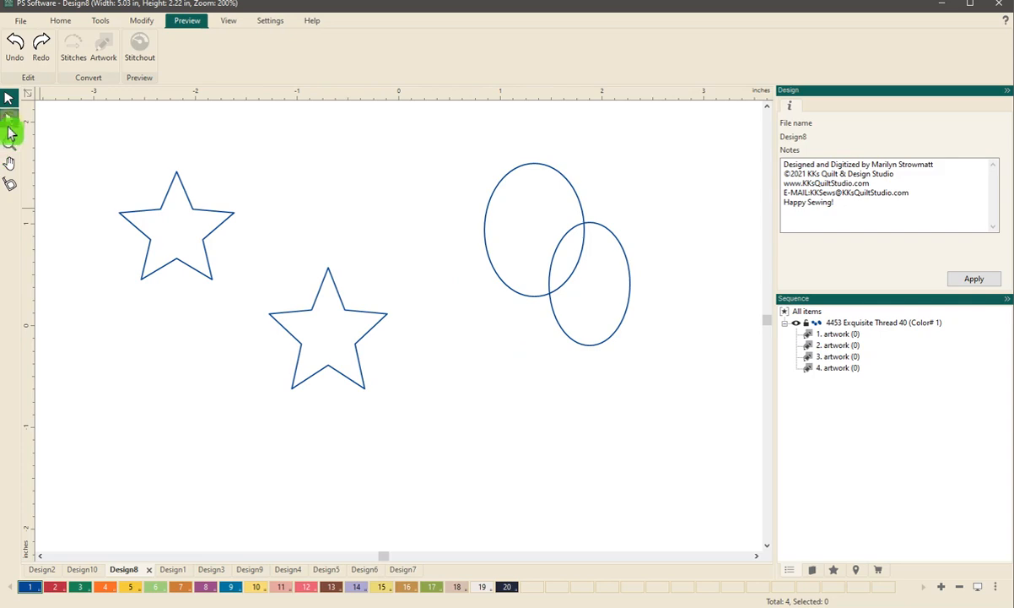
{"action": "left_click", "coordinate": [10, 126]}
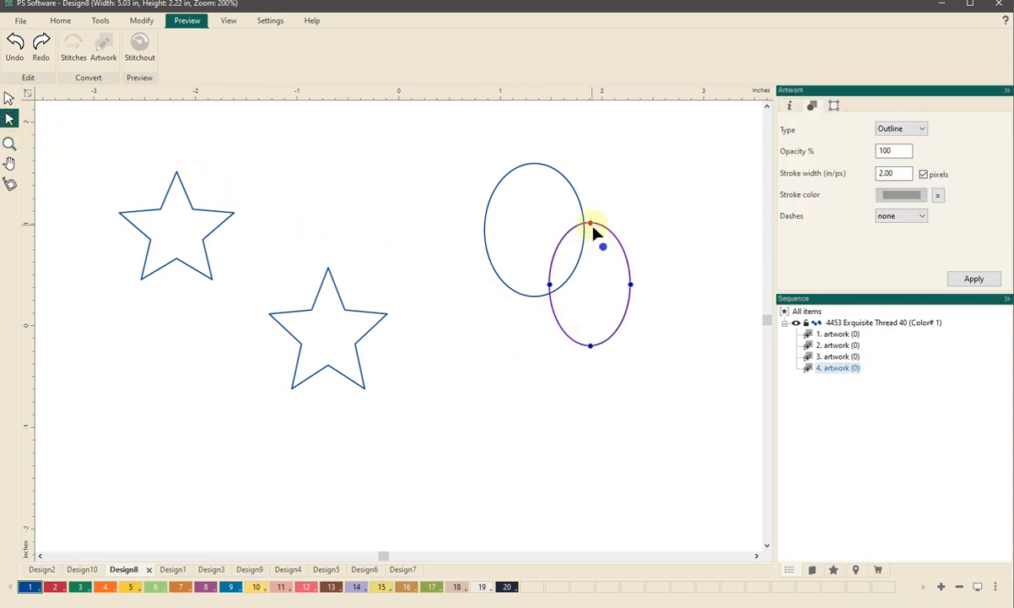
{"action": "left_click", "coordinate": [549, 172]}
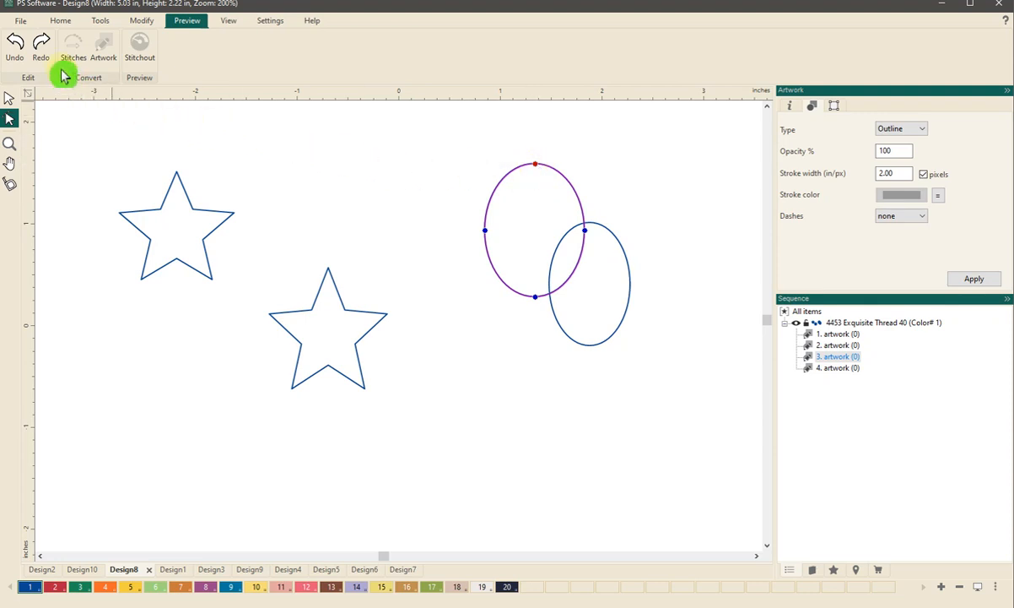
Redo the combining of the ellipses and their conversion to stitches
{"action": "left_click", "coordinate": [44, 50]}
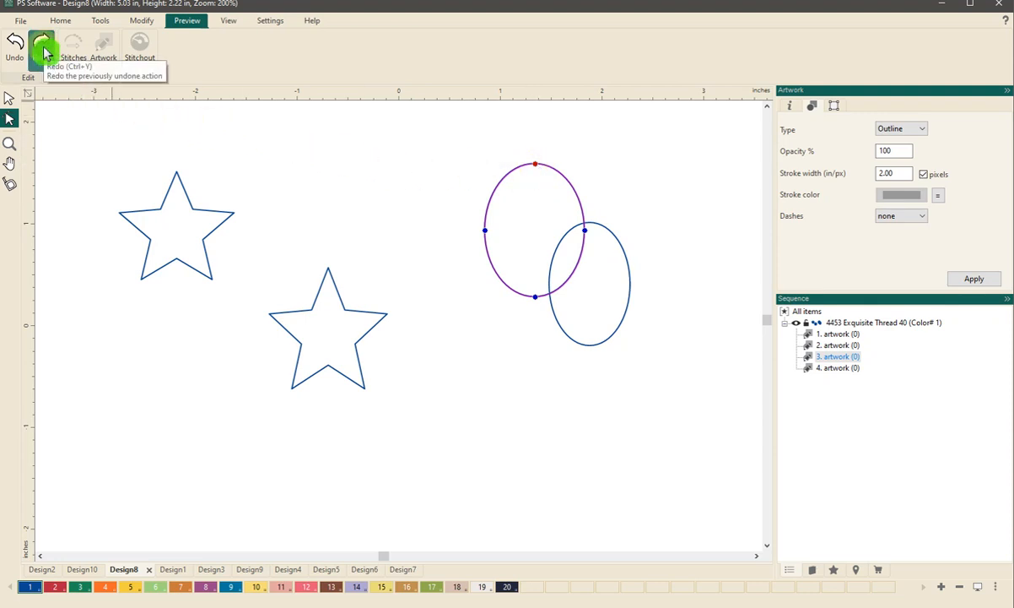
{"action": "left_click", "coordinate": [44, 51]}
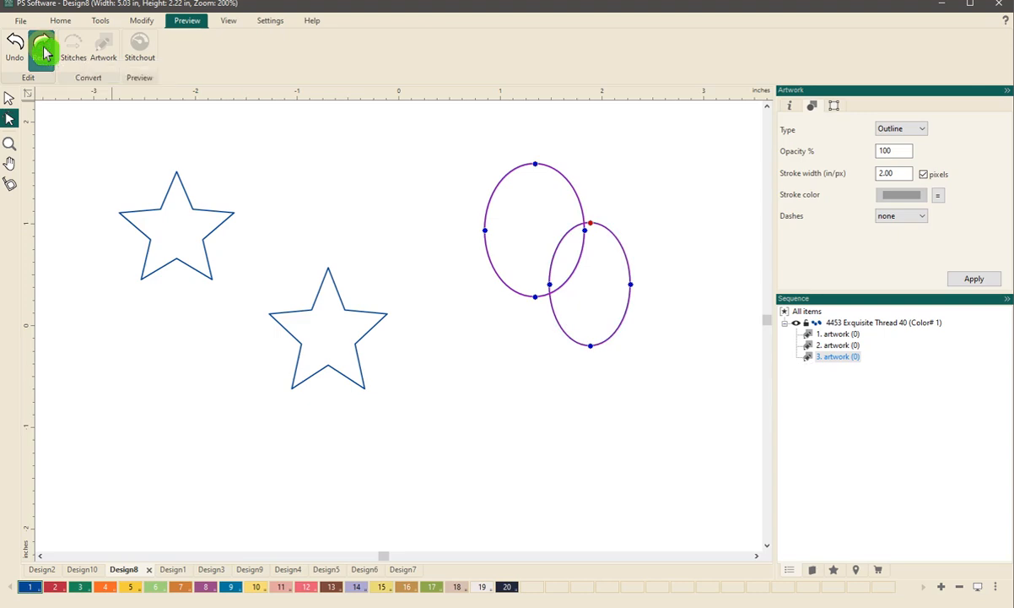
{"action": "left_click", "coordinate": [44, 53]}
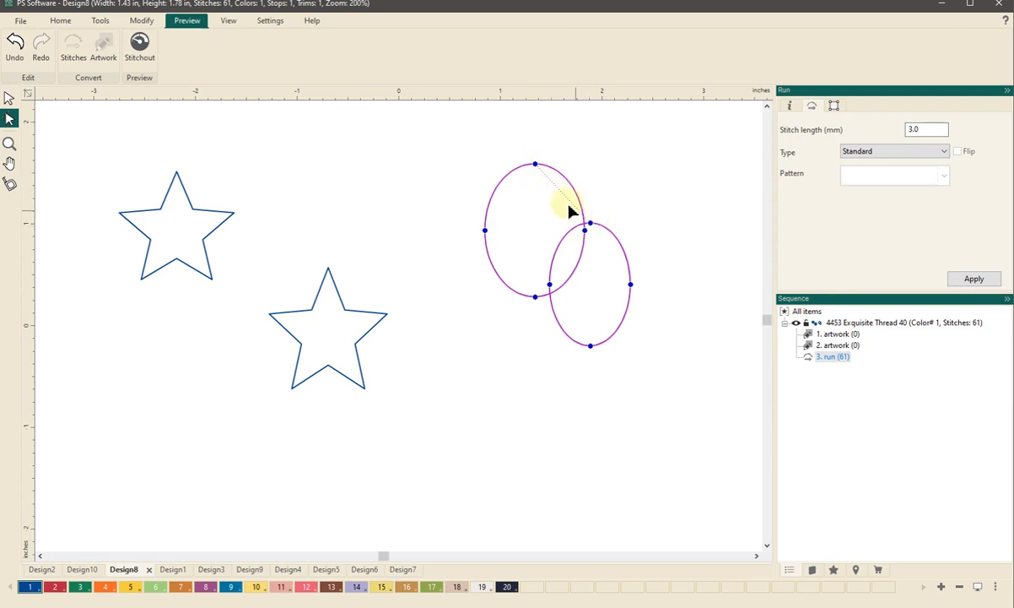
Convert the combined ellipses' run back to artwork and display its edit points
{"action": "left_click", "coordinate": [9, 99]}
{"action": "left_click", "coordinate": [101, 54]}
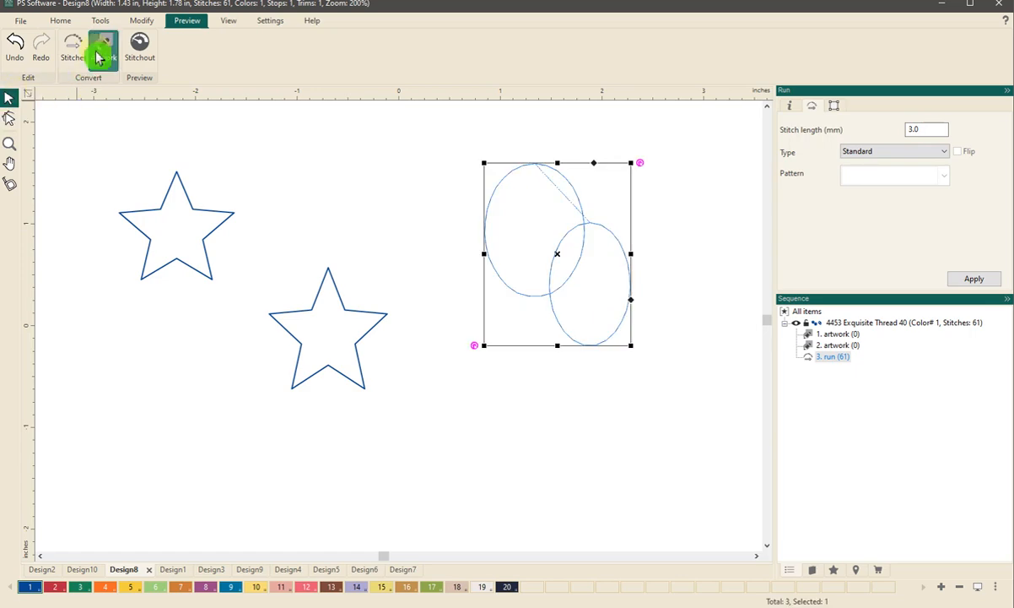
{"action": "left_click", "coordinate": [8, 118]}
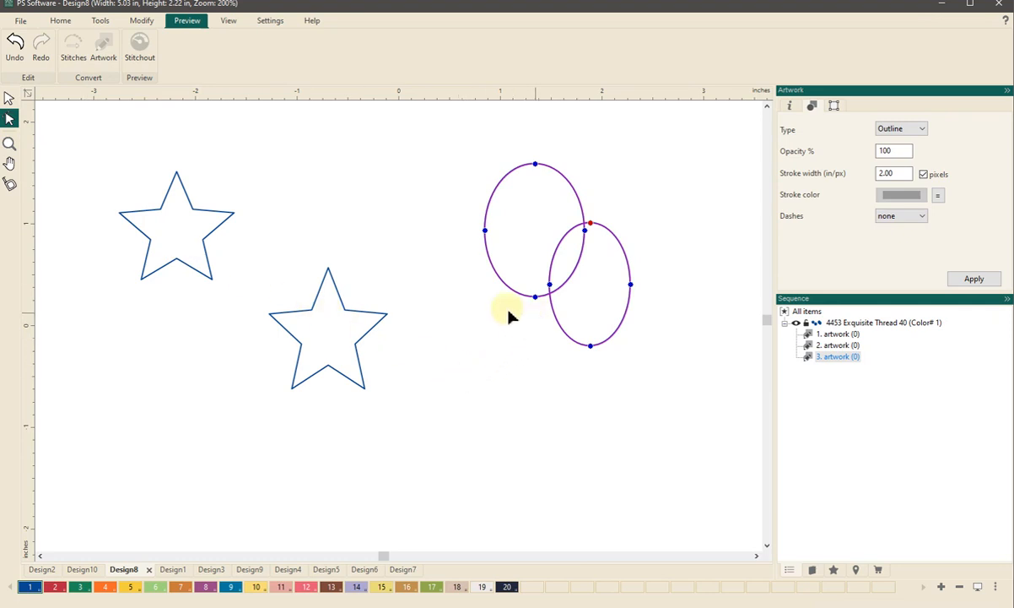
Undo the combined ellipses' conversions and their combining, back to two separate artwork ellipses
{"action": "left_click", "coordinate": [9, 144]}
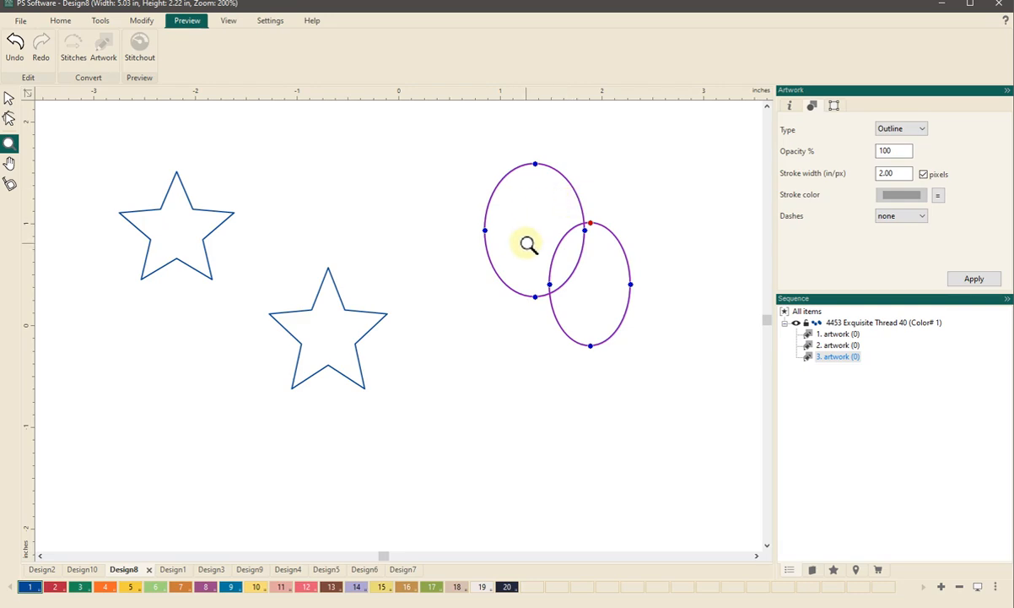
{"action": "left_click_drag", "start_coordinate": [525, 254], "coordinate": [586, 329]}
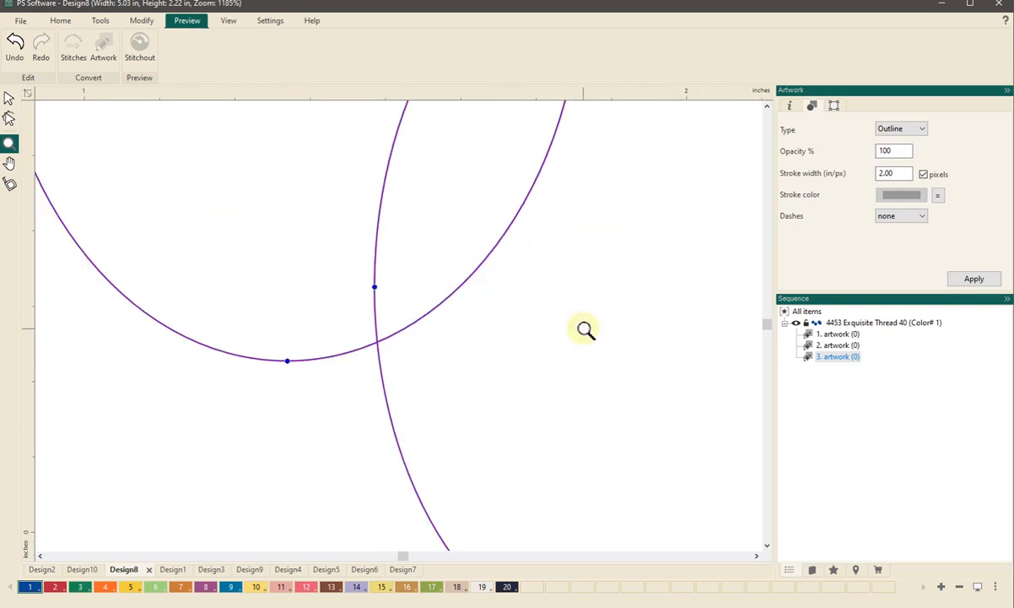
{"action": "left_click", "coordinate": [10, 121]}
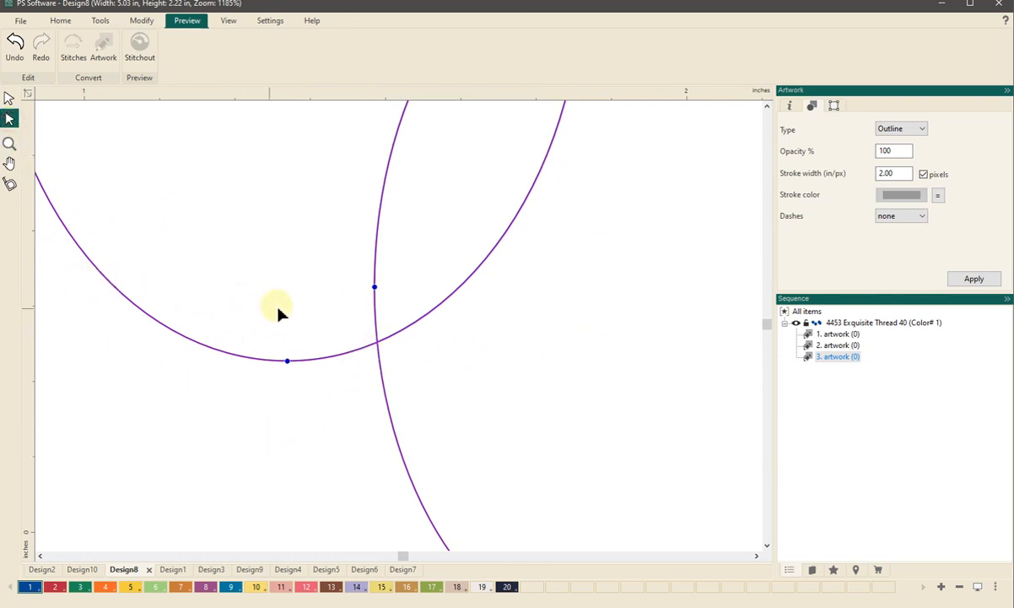
{"action": "left_click", "coordinate": [19, 47]}
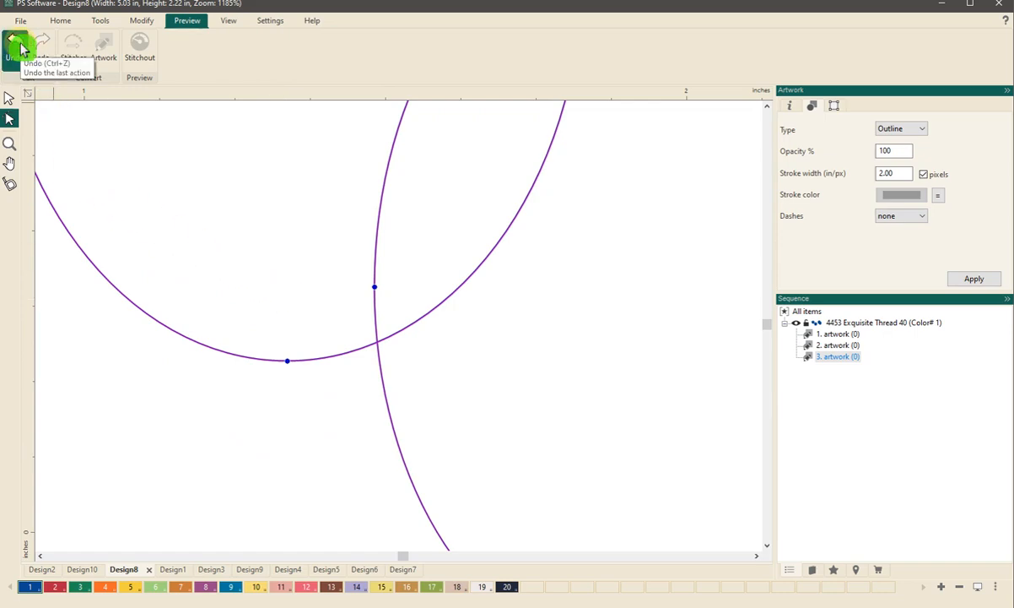
{"action": "left_click", "coordinate": [20, 48]}
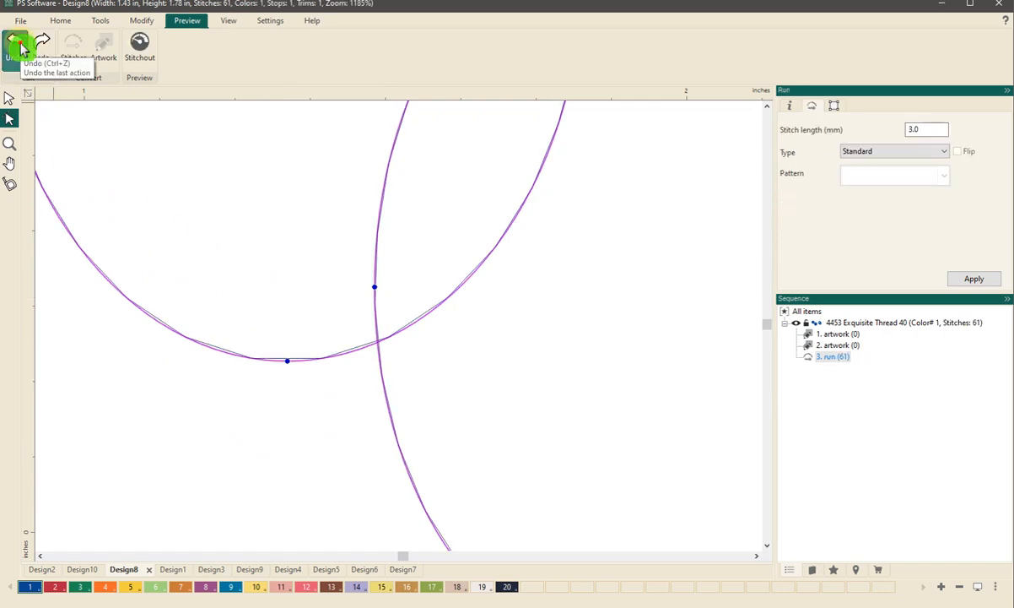
{"action": "left_click", "coordinate": [20, 48]}
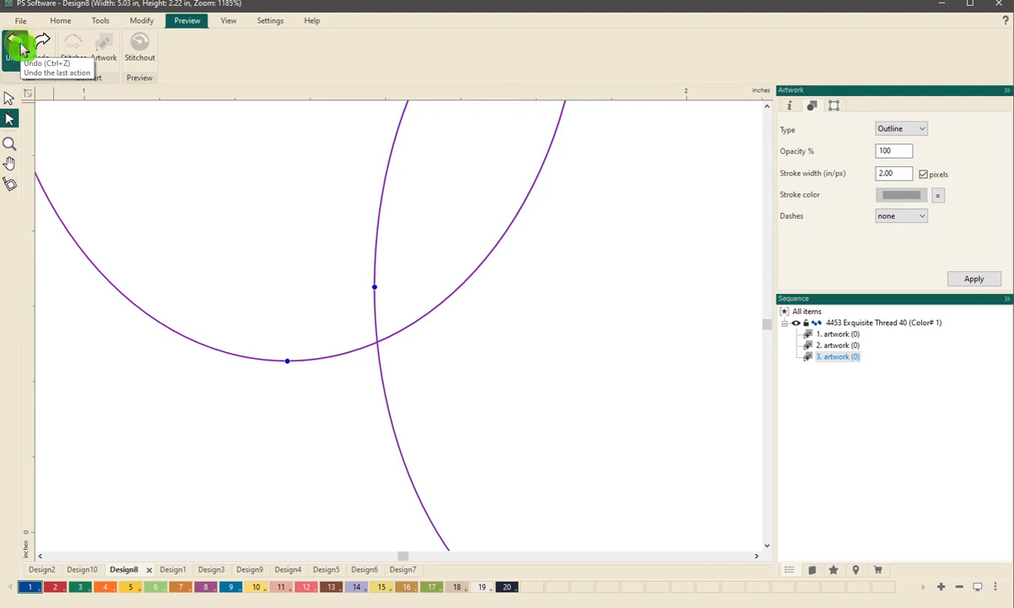
{"action": "left_click", "coordinate": [20, 48]}
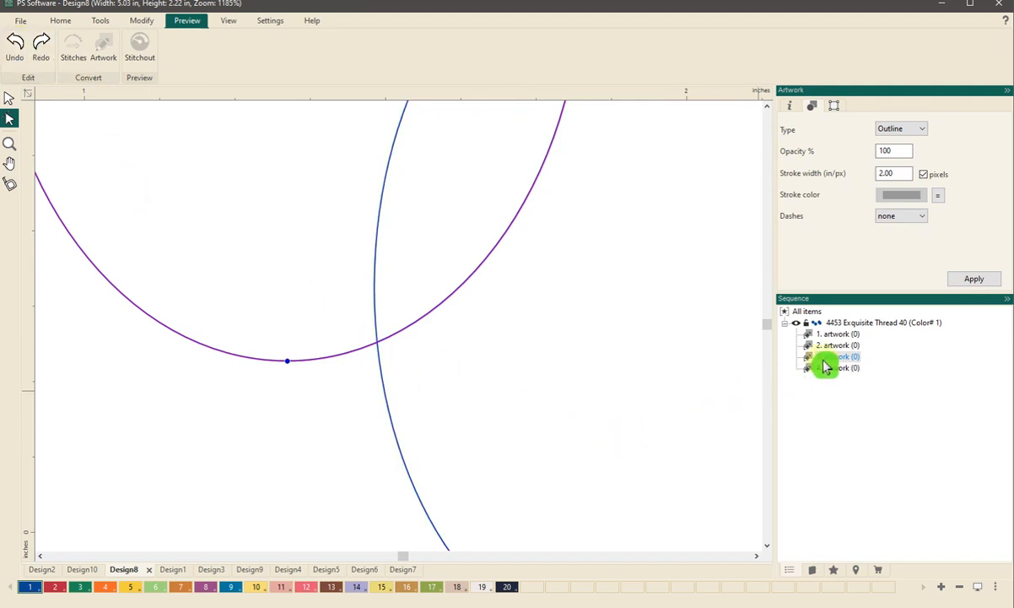
Split the larger ellipse's line at its lower intersection with the smaller ellipse, and compare the edit points of both ellipses
{"action": "right_click", "coordinate": [379, 348]}
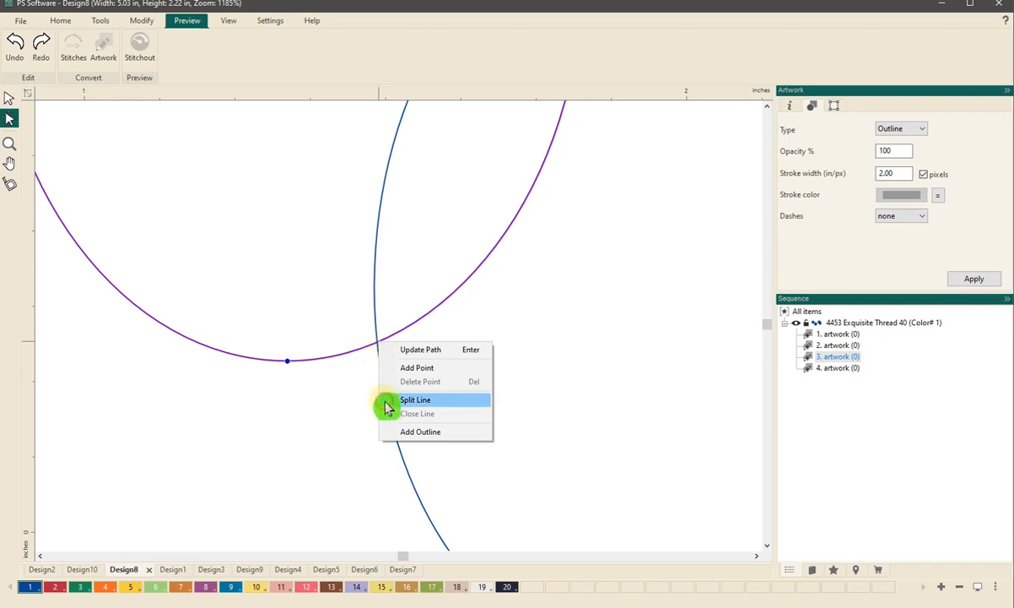
{"action": "left_click", "coordinate": [415, 400]}
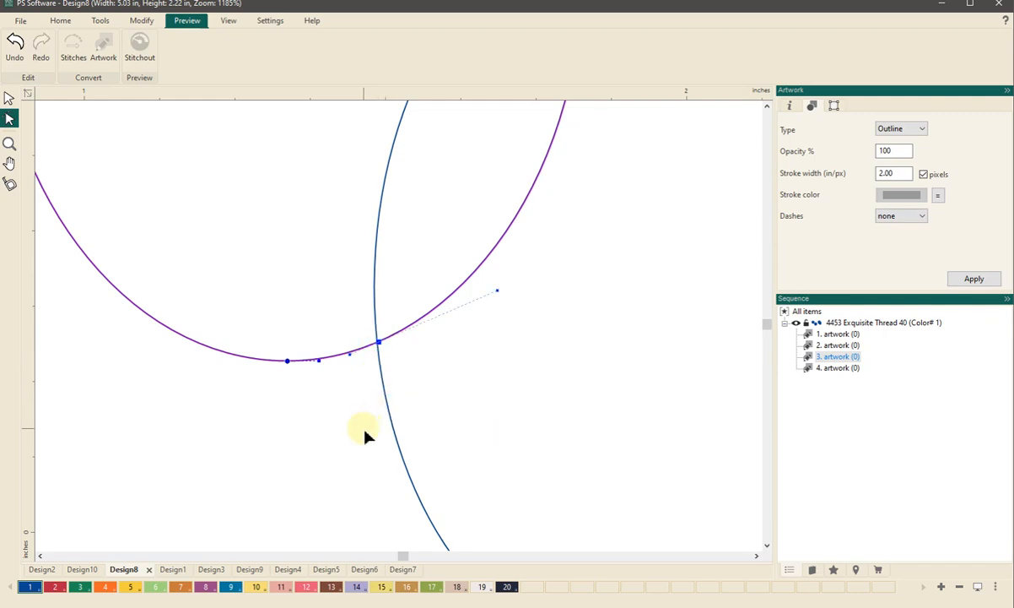
{"action": "key", "text": "0"}
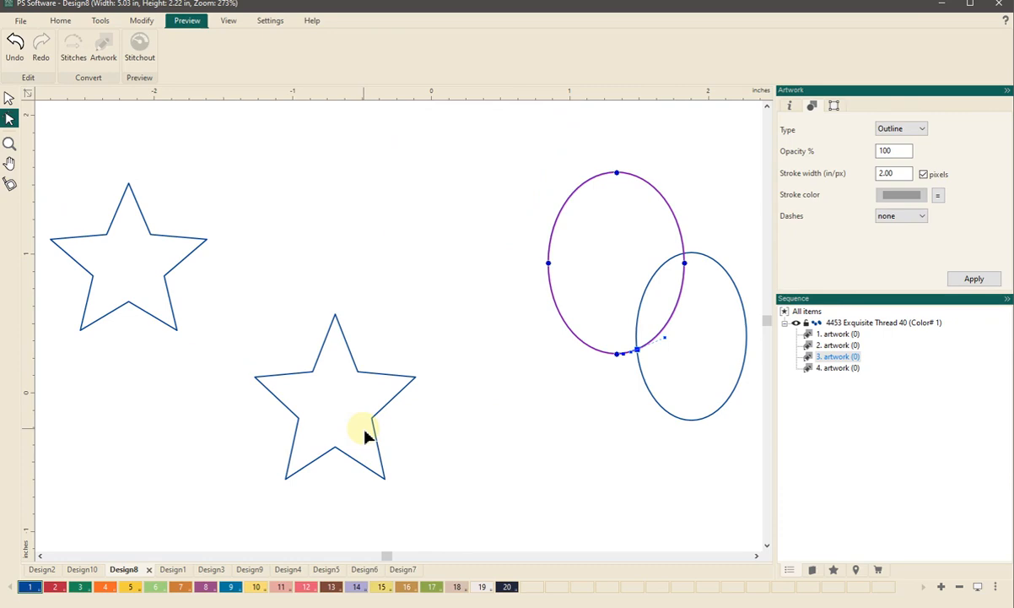
{"action": "left_click", "coordinate": [581, 505]}
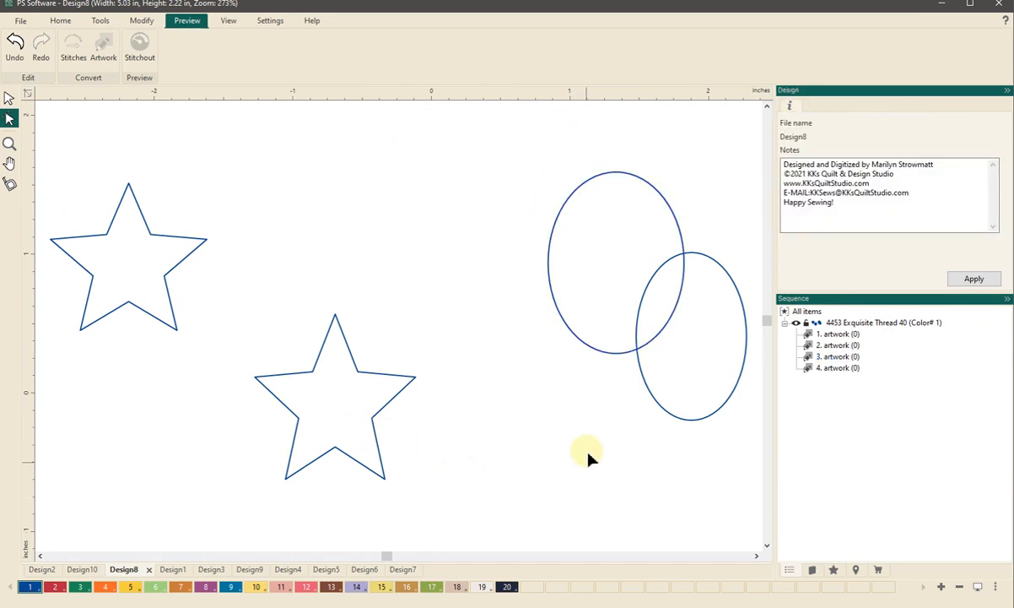
{"action": "left_click", "coordinate": [618, 353]}
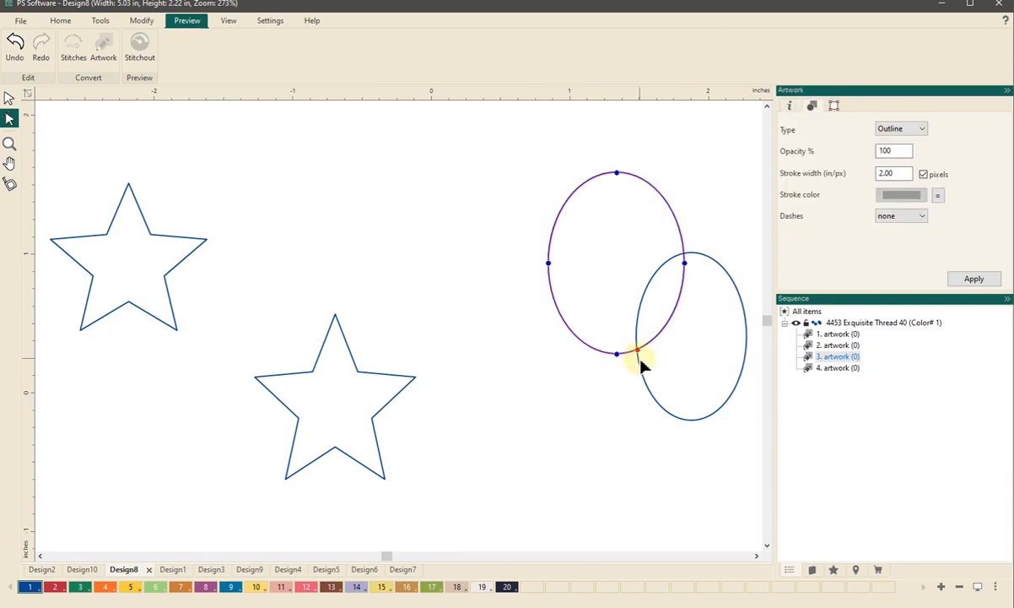
{"action": "left_click", "coordinate": [730, 278]}
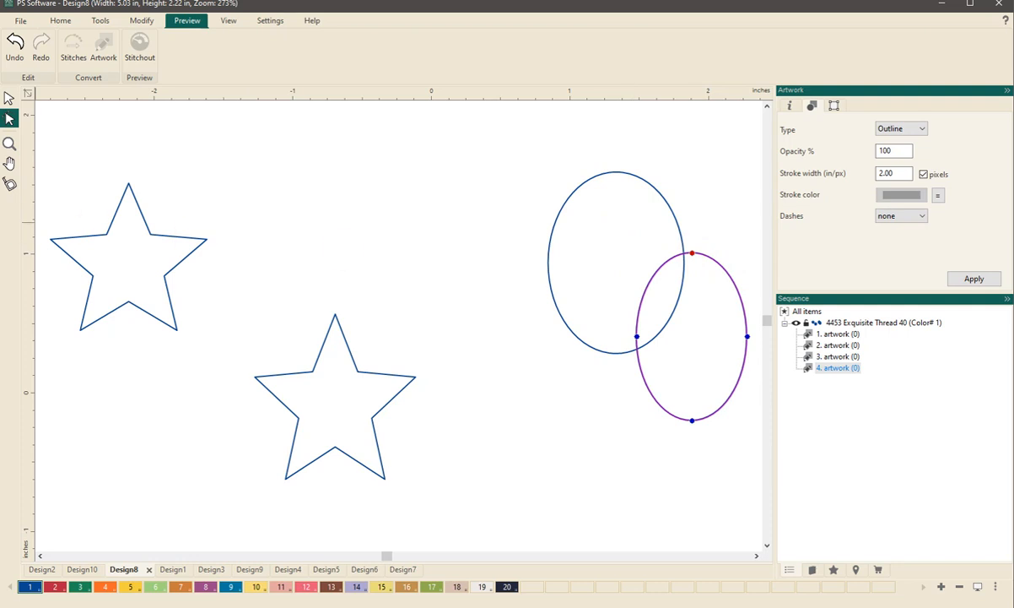
Combine the two overlapping ellipses into one artwork object and convert it to stitches
{"action": "left_click", "coordinate": [8, 99]}
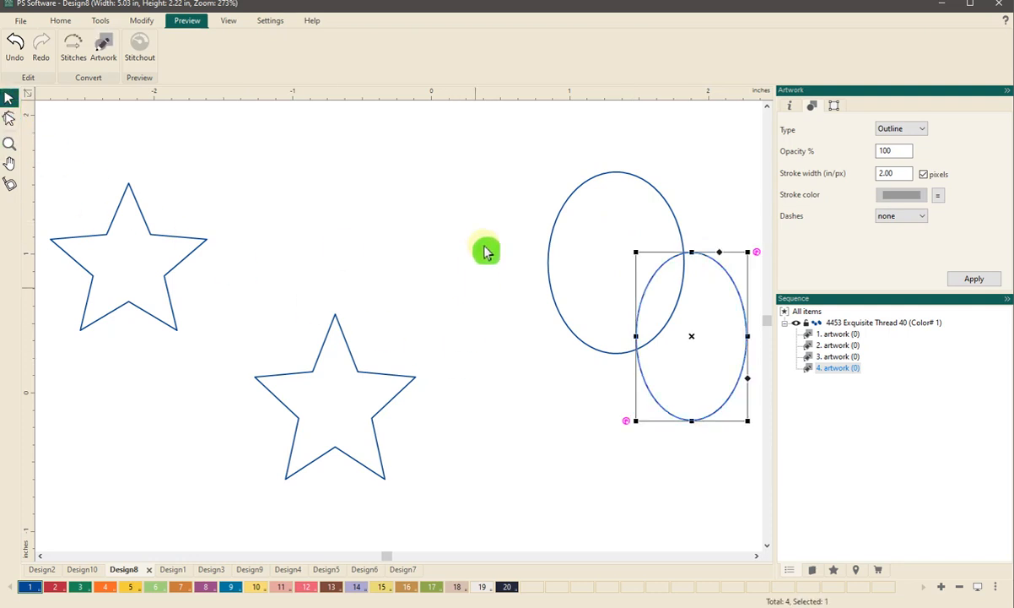
{"action": "left_click_drag", "start_coordinate": [509, 145], "coordinate": [762, 483]}
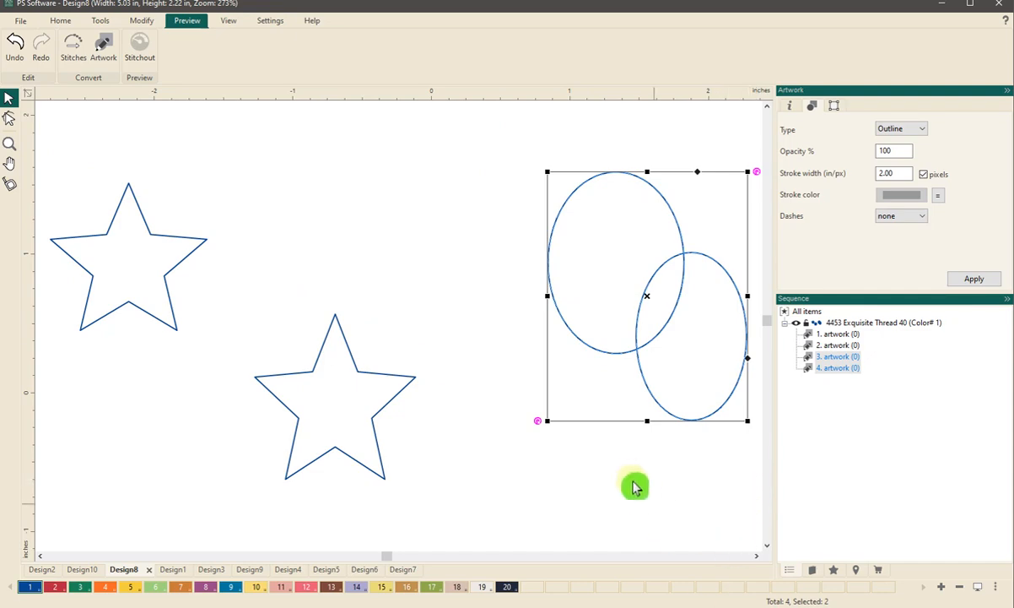
{"action": "right_click", "coordinate": [647, 382]}
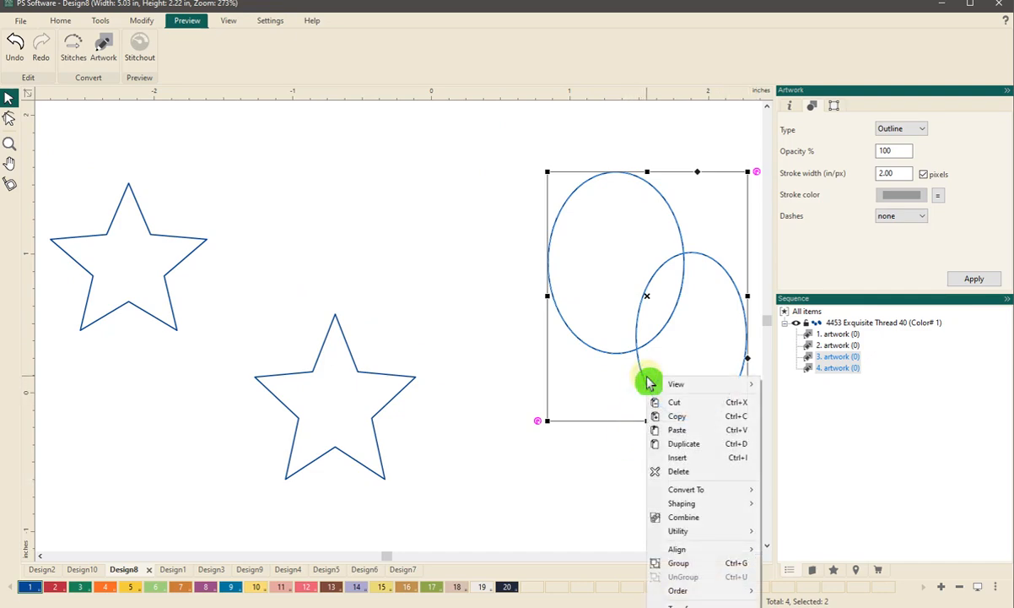
{"action": "left_click", "coordinate": [661, 517]}
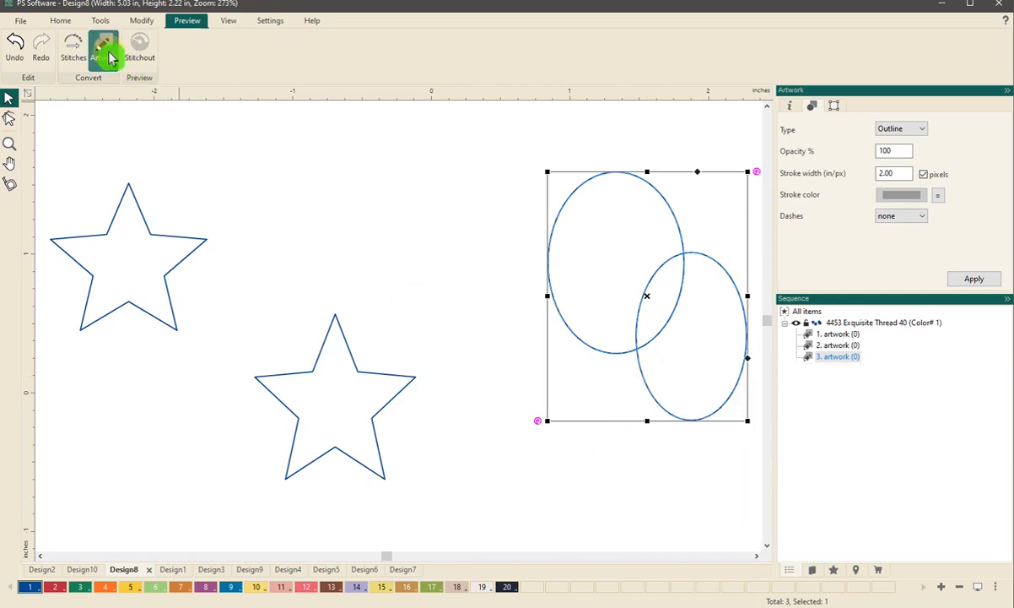
{"action": "left_click", "coordinate": [71, 47]}
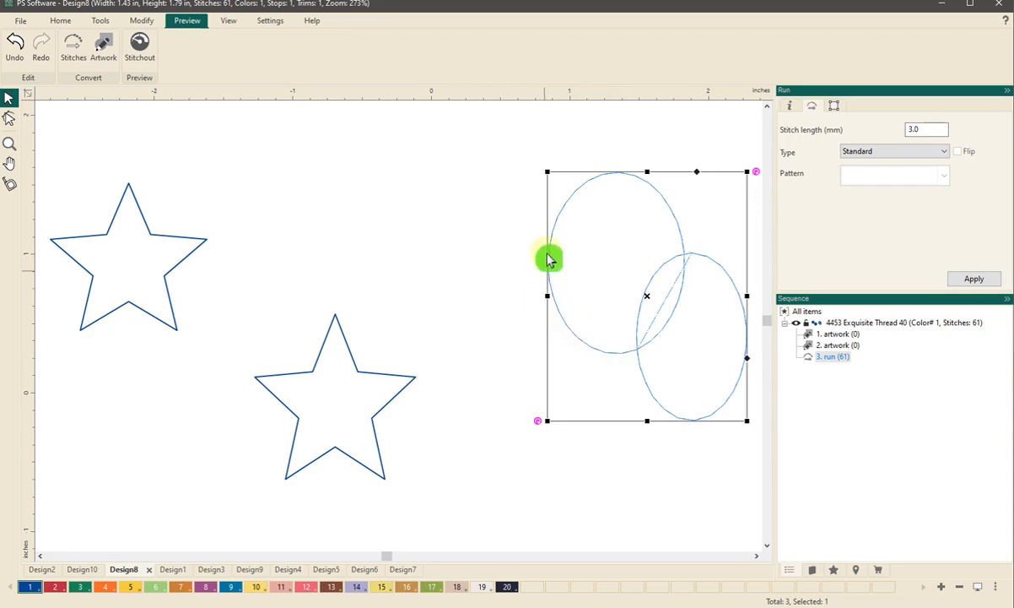
Examine the connecting stitch line between the two ellipses and the path around each in the combined run
{"action": "left_click", "coordinate": [659, 327]}
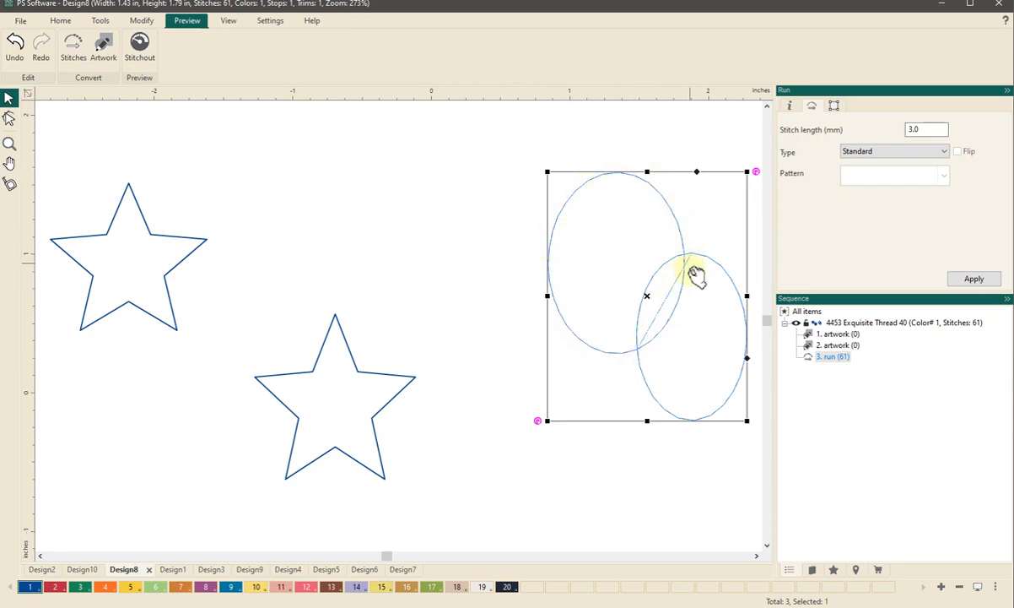
{"action": "left_click", "coordinate": [686, 309]}
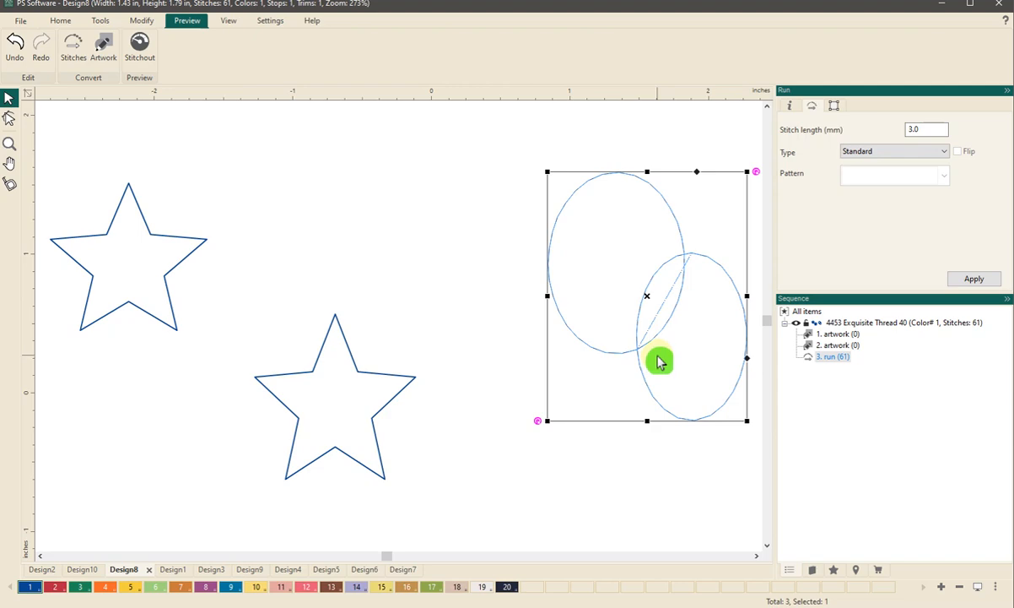
{"action": "left_click", "coordinate": [634, 367]}
{"action": "left_click", "coordinate": [631, 309]}
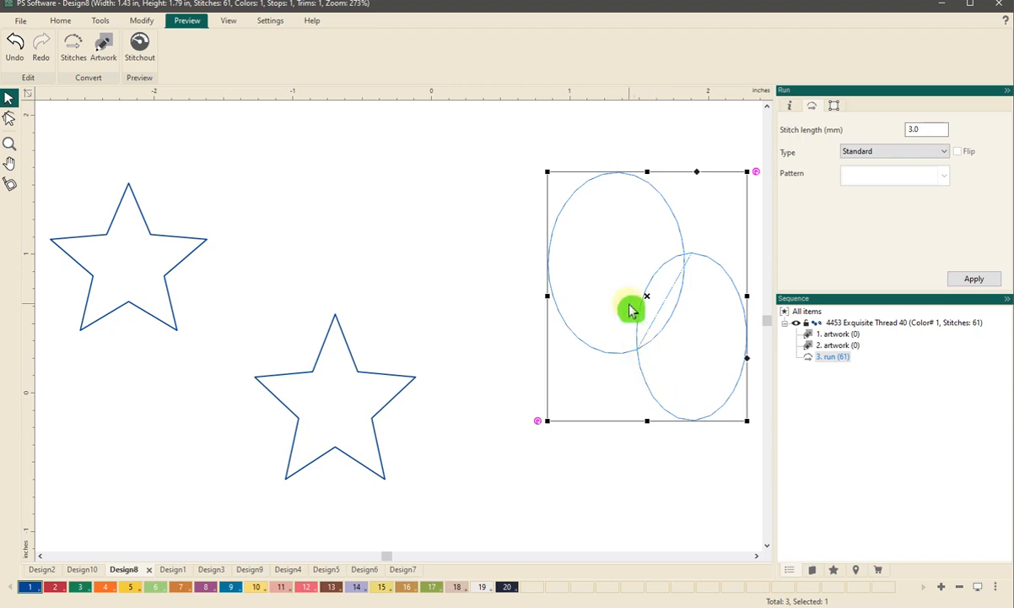
{"action": "left_click", "coordinate": [650, 367]}
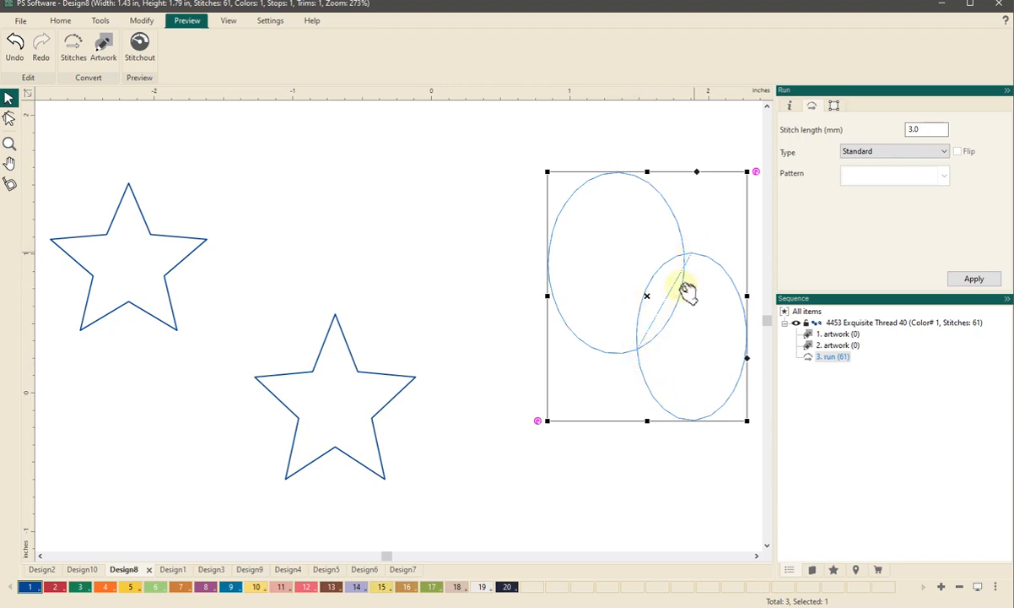
{"action": "left_click", "coordinate": [651, 372]}
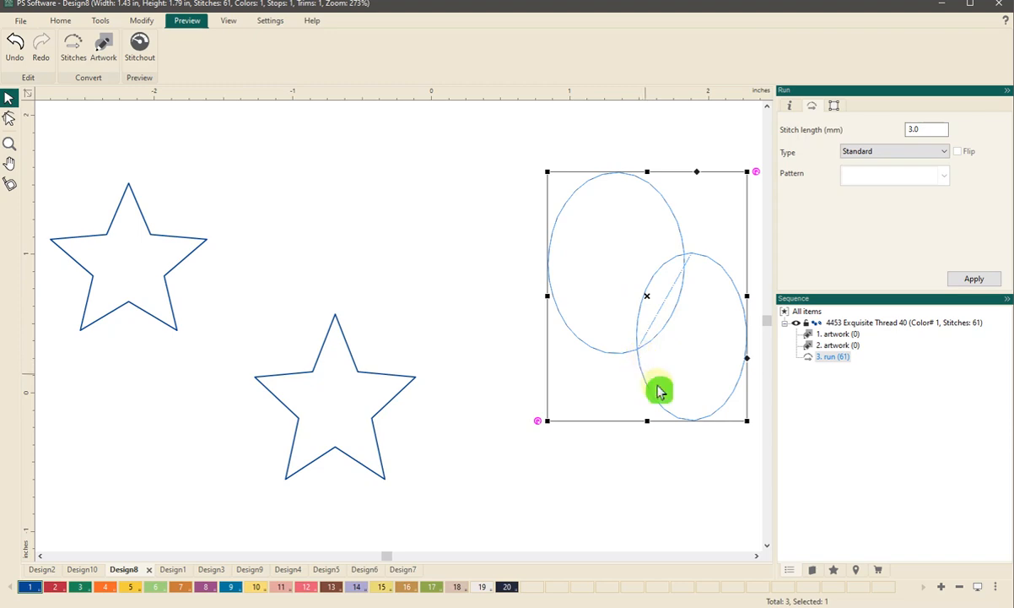
{"action": "left_click", "coordinate": [603, 378]}
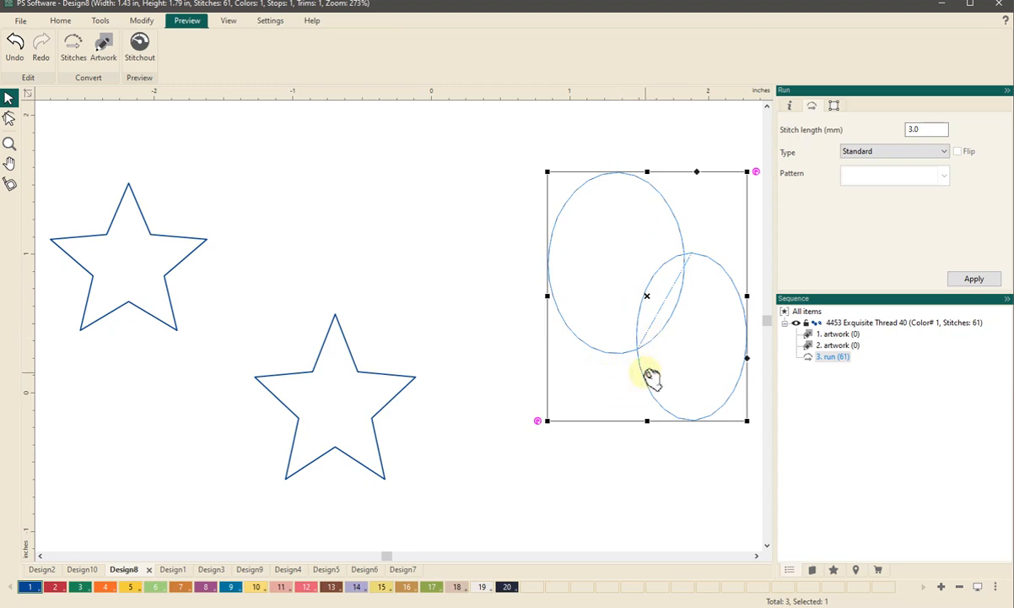
{"action": "mouse_move", "coordinate": [651, 390]}
{"action": "left_mouse_down"}
{"action": "mouse_move", "coordinate": [674, 255]}
{"action": "mouse_move", "coordinate": [627, 421]}
{"action": "mouse_move", "coordinate": [664, 417]}
{"action": "left_mouse_up"}
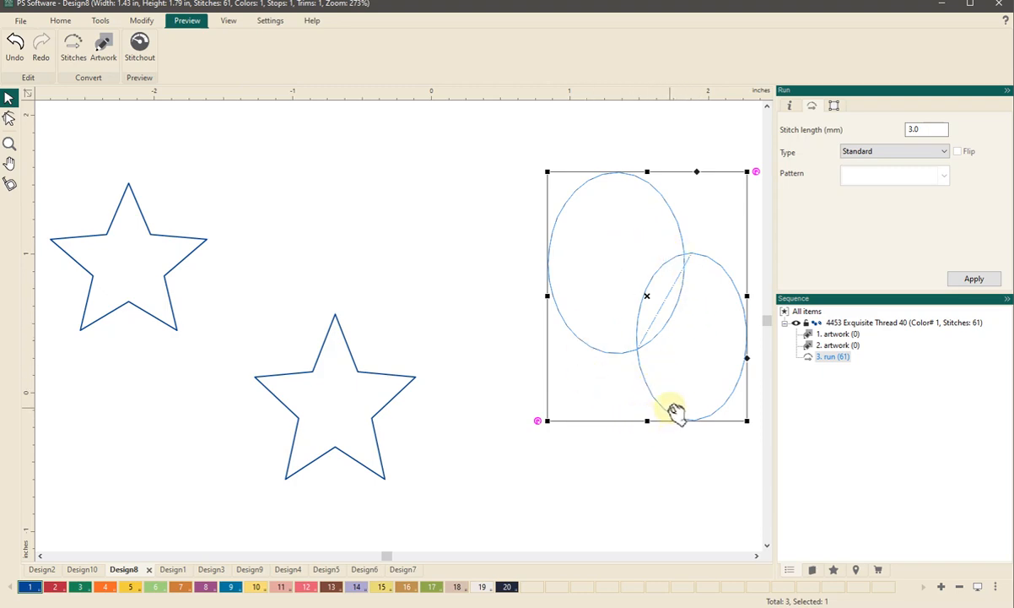
Switch to Design1 and check the sequence positions of the curve starting on the baseline and the larger circle
{"action": "left_click", "coordinate": [167, 568]}
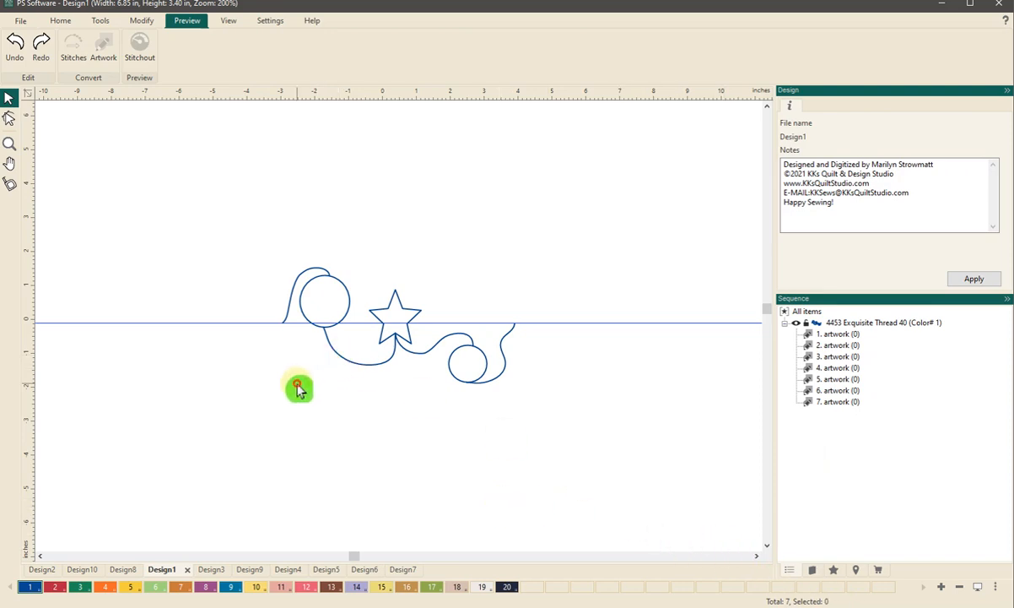
{"action": "key", "text": "0"}
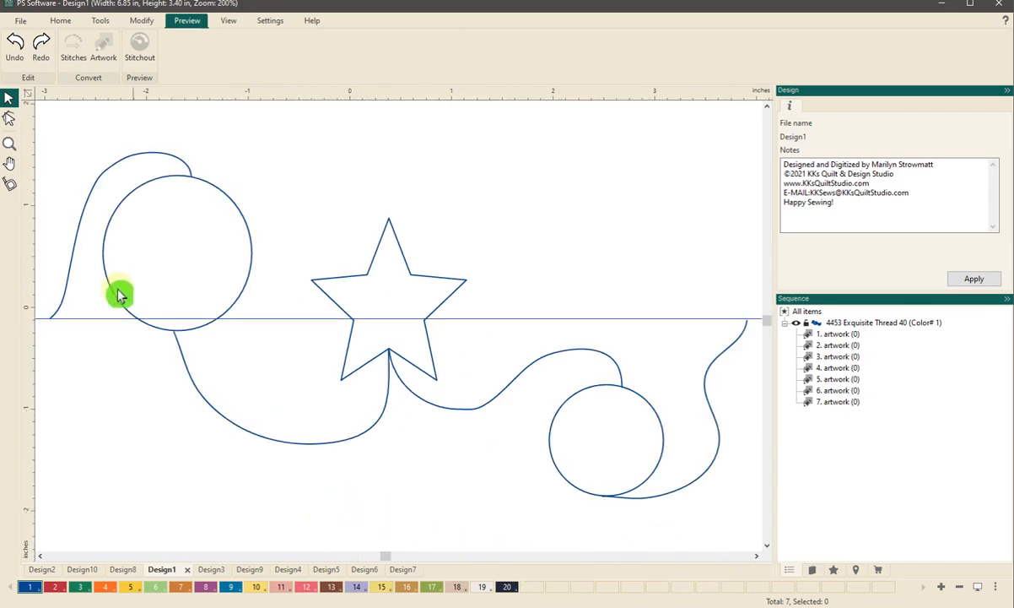
{"action": "left_click", "coordinate": [73, 278]}
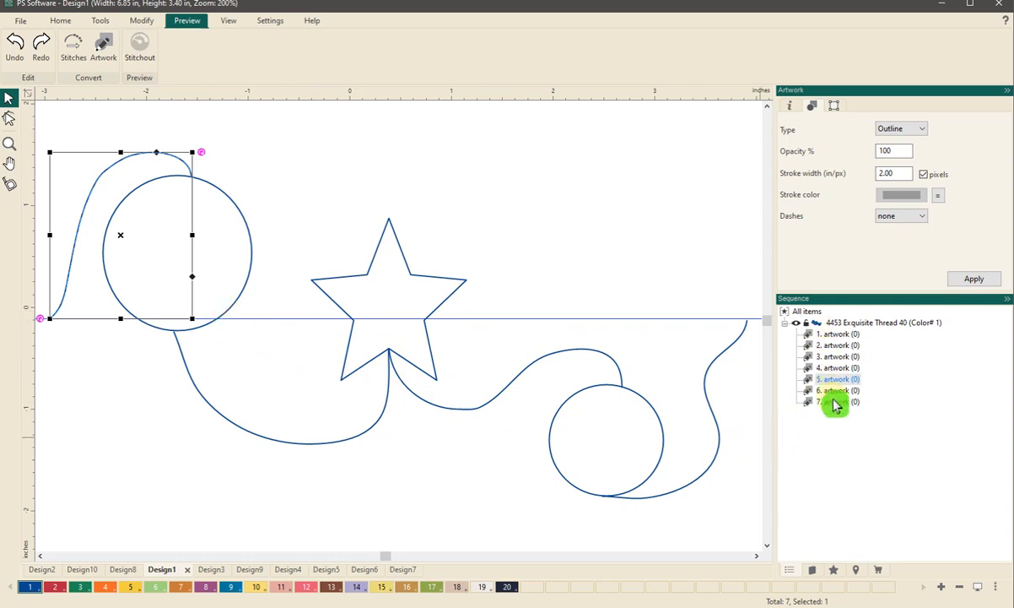
{"action": "left_click", "coordinate": [242, 303]}
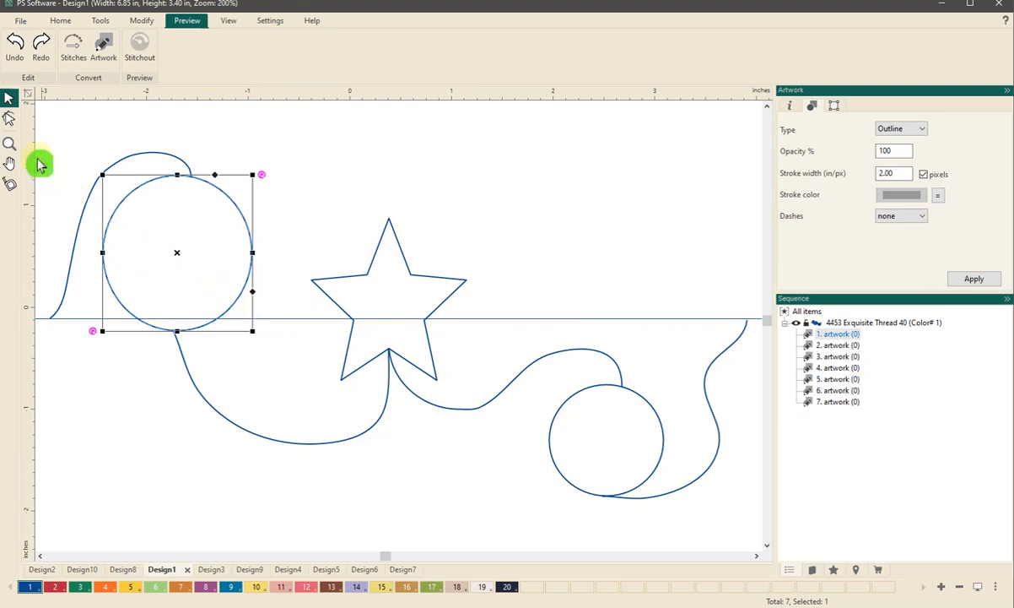
Split the larger circle's outline where the first curve meets it and move the loose end slightly outward
{"action": "left_click", "coordinate": [12, 122]}
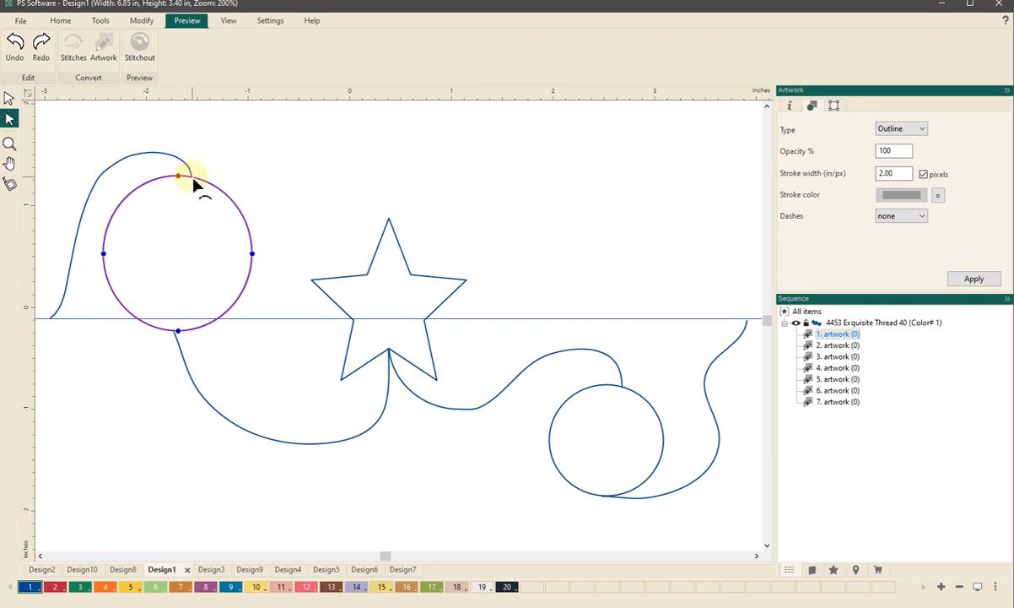
{"action": "right_click", "coordinate": [189, 178]}
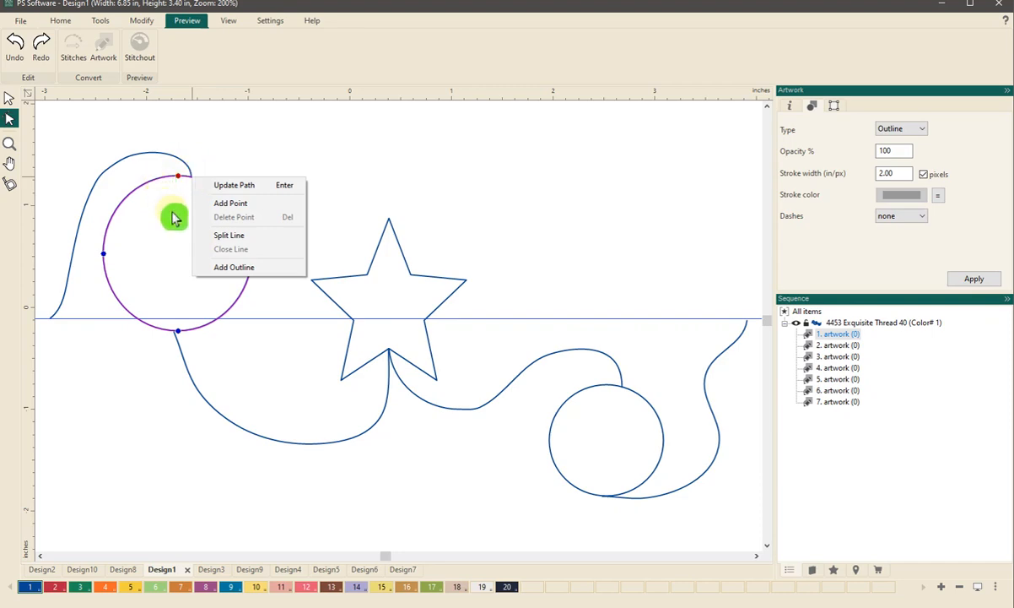
{"action": "left_click", "coordinate": [212, 239]}
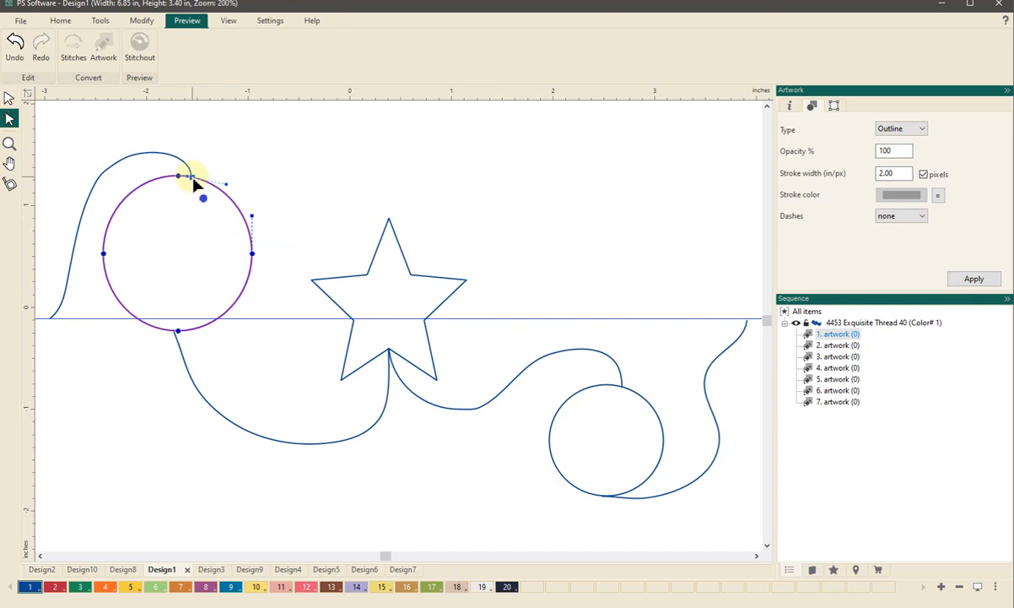
{"action": "left_click_drag", "start_coordinate": [192, 177], "coordinate": [199, 174]}
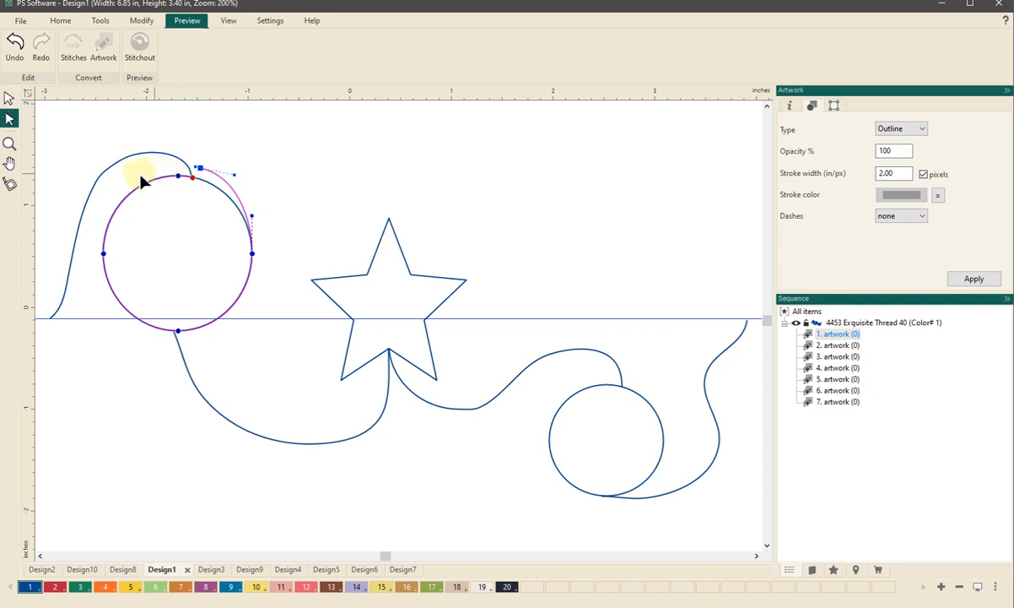
Move the end of the curve starting on the baseline onto the loose end of the split larger circle
{"action": "left_click", "coordinate": [98, 177]}
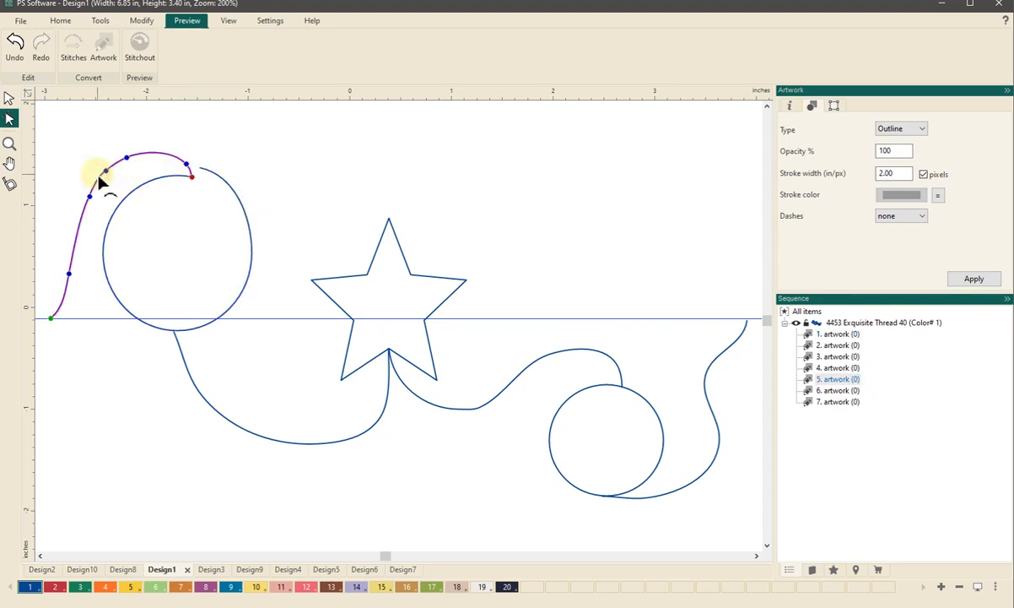
{"action": "left_click", "coordinate": [191, 177]}
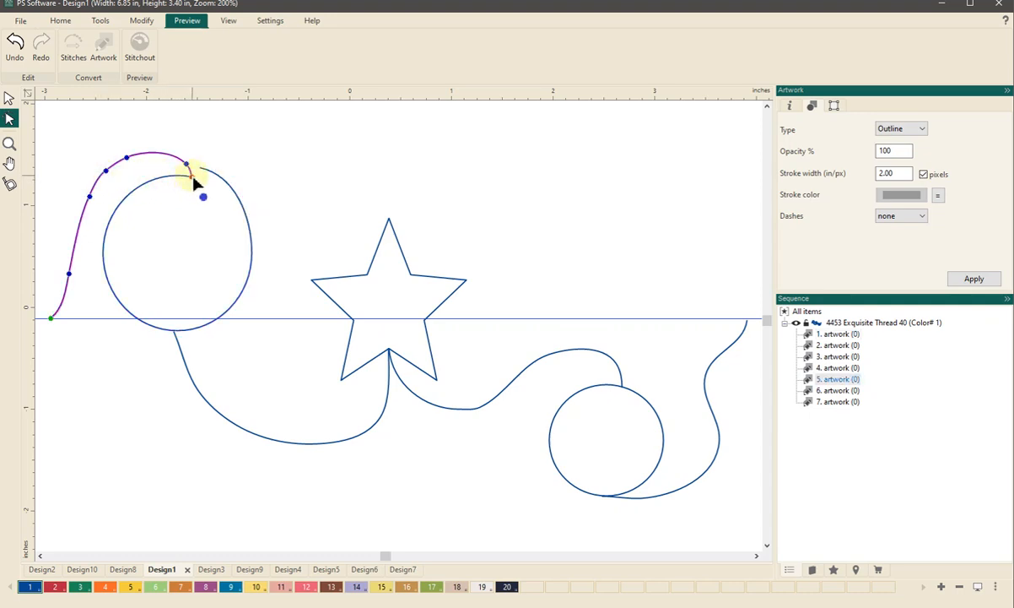
{"action": "left_click_drag", "start_coordinate": [192, 178], "coordinate": [200, 168]}
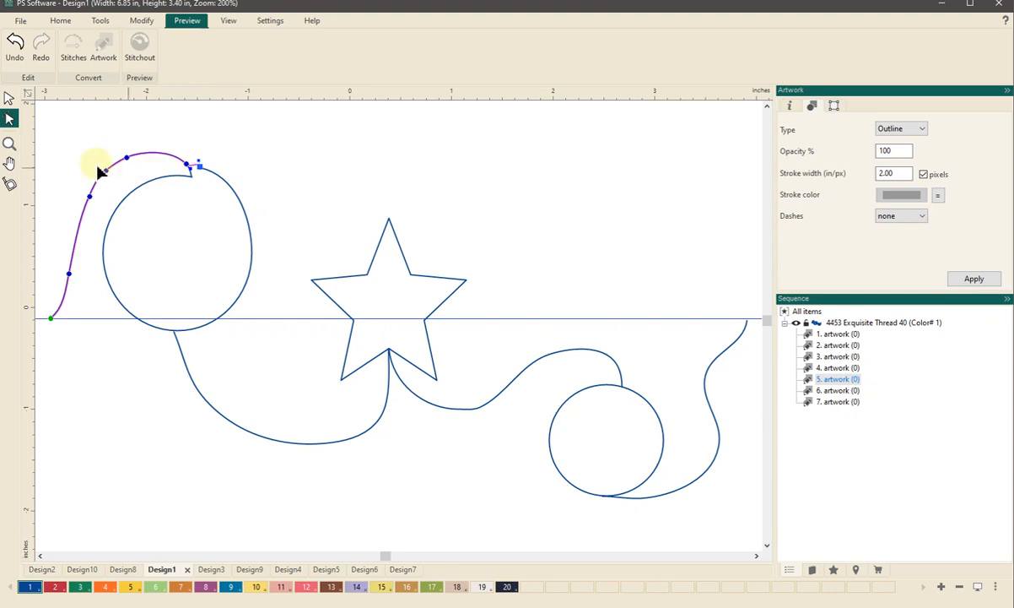
{"action": "left_click", "coordinate": [61, 167]}
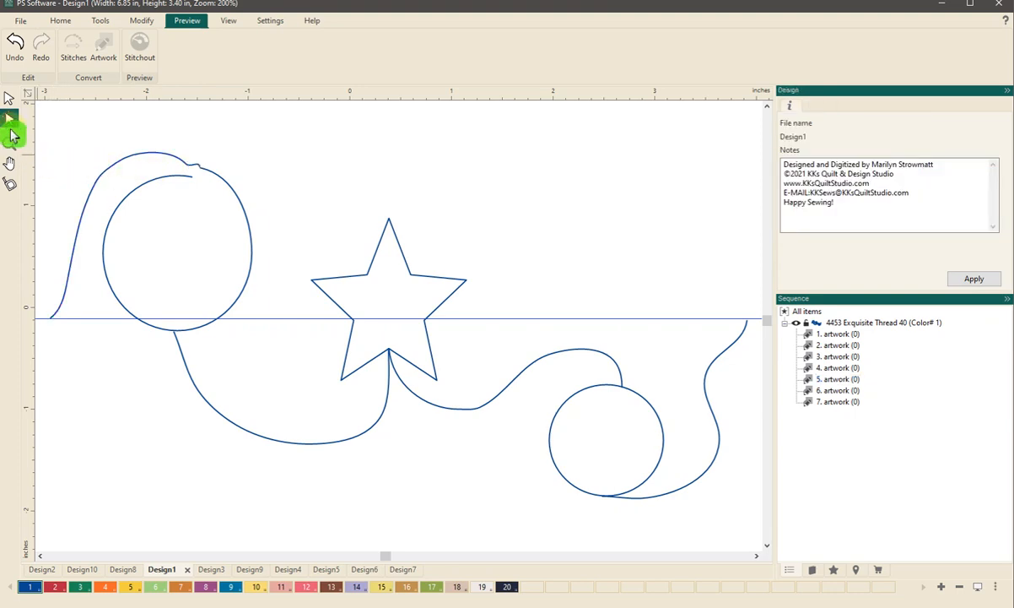
Connect the first curve and the split larger circle into one artwork path and display the path's points
{"action": "left_click", "coordinate": [9, 98]}
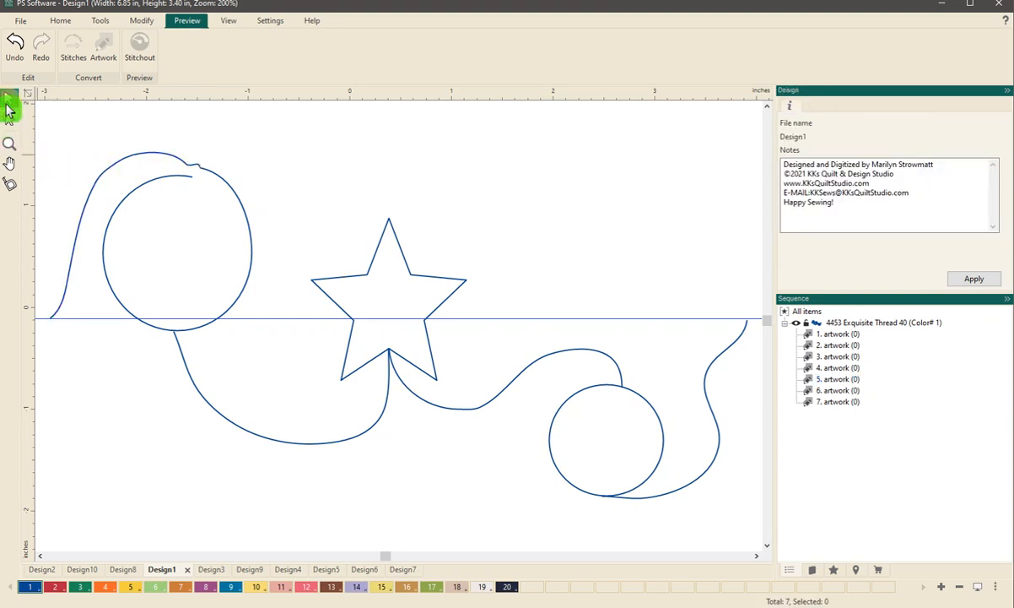
{"action": "left_click", "coordinate": [100, 183]}
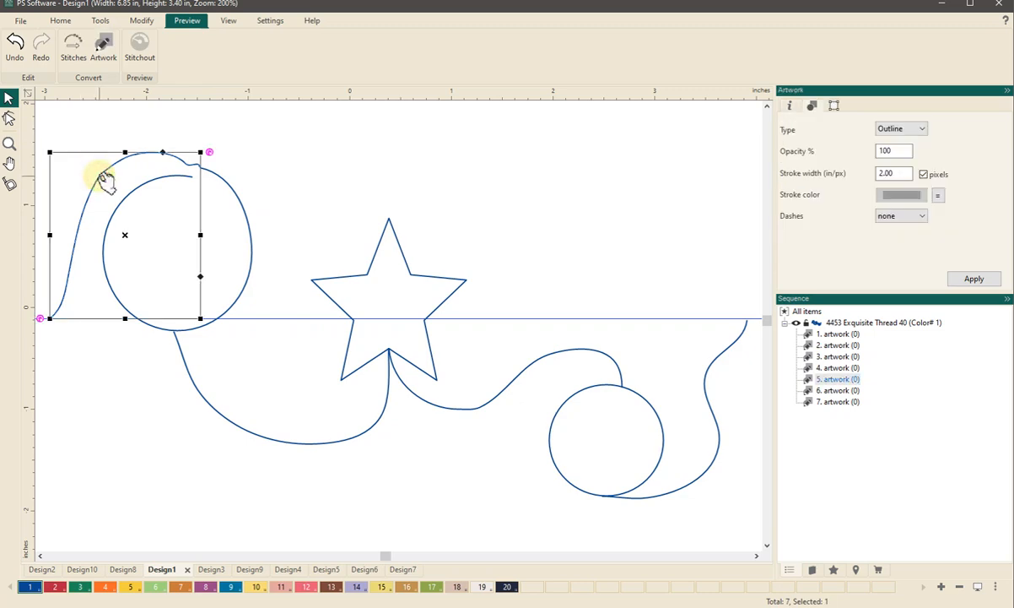
{"action": "left_click", "coordinate": [114, 200]}
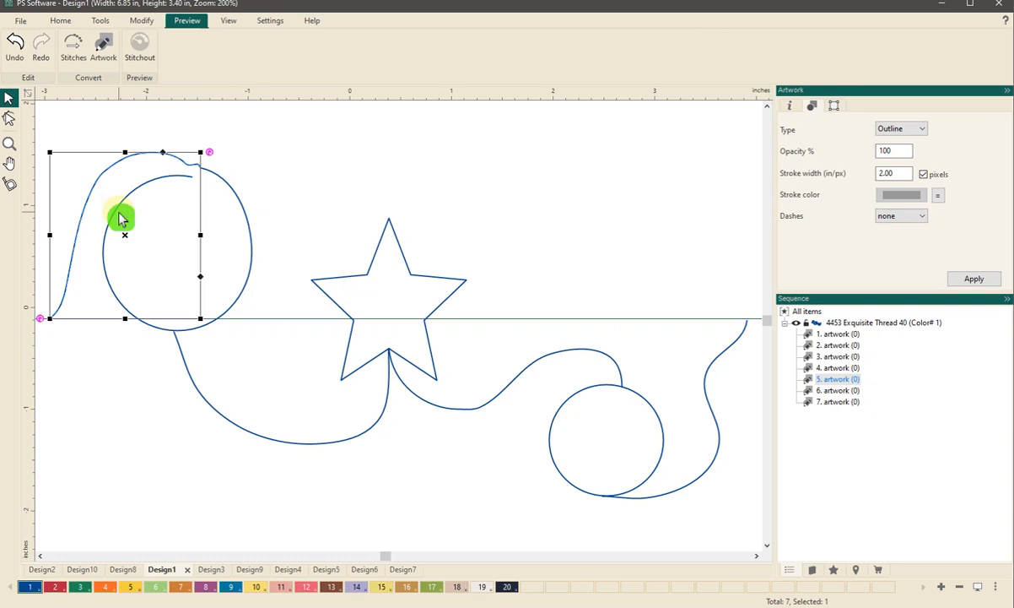
{"action": "left_click", "coordinate": [120, 218], "text": "ctrl"}
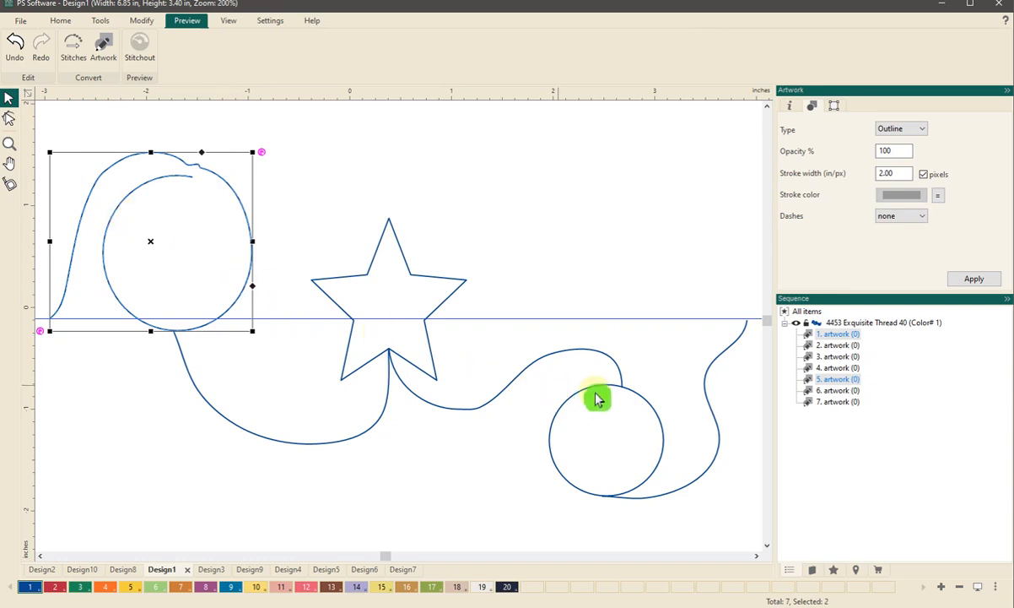
{"action": "mouse_move", "coordinate": [811, 386]}
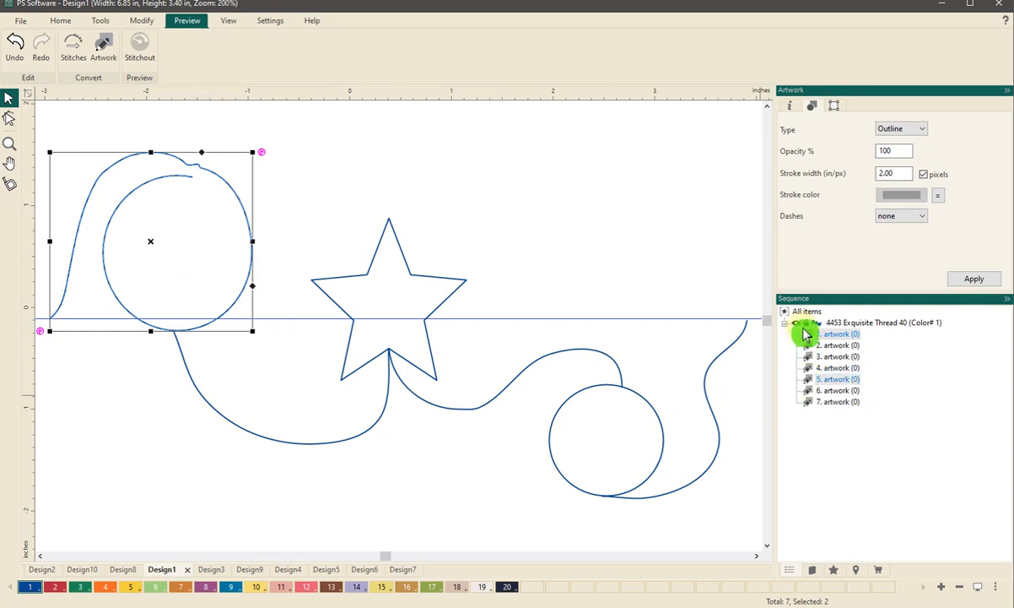
{"action": "mouse_move", "coordinate": [809, 338]}
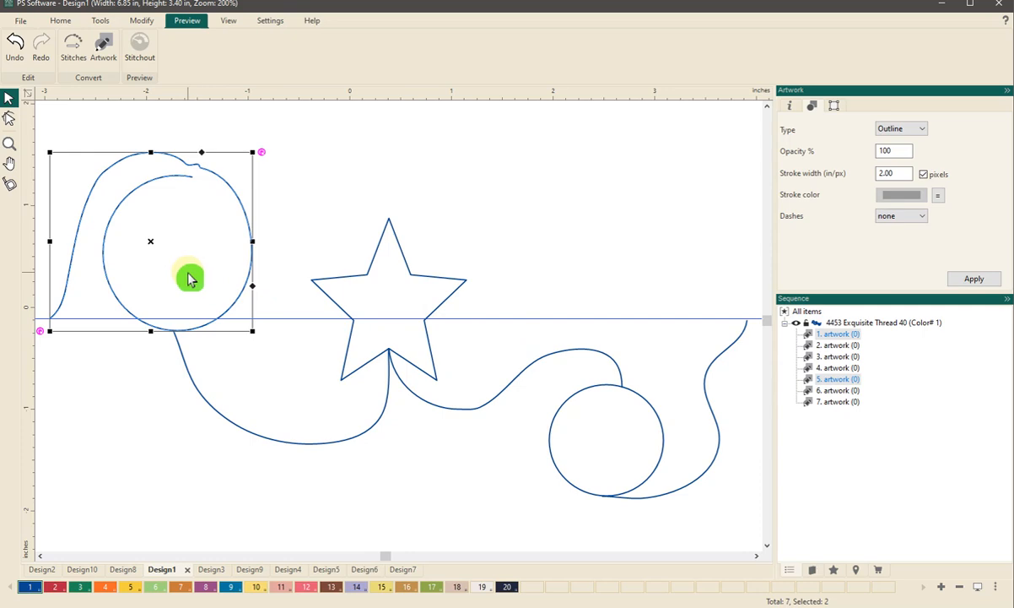
{"action": "right_click", "coordinate": [186, 273]}
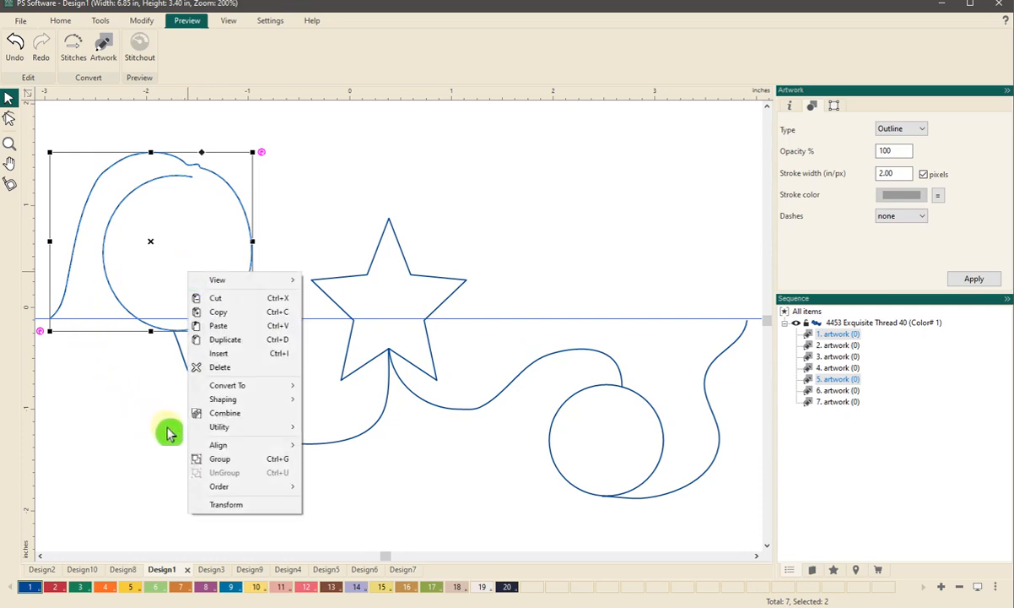
{"action": "mouse_move", "coordinate": [218, 430]}
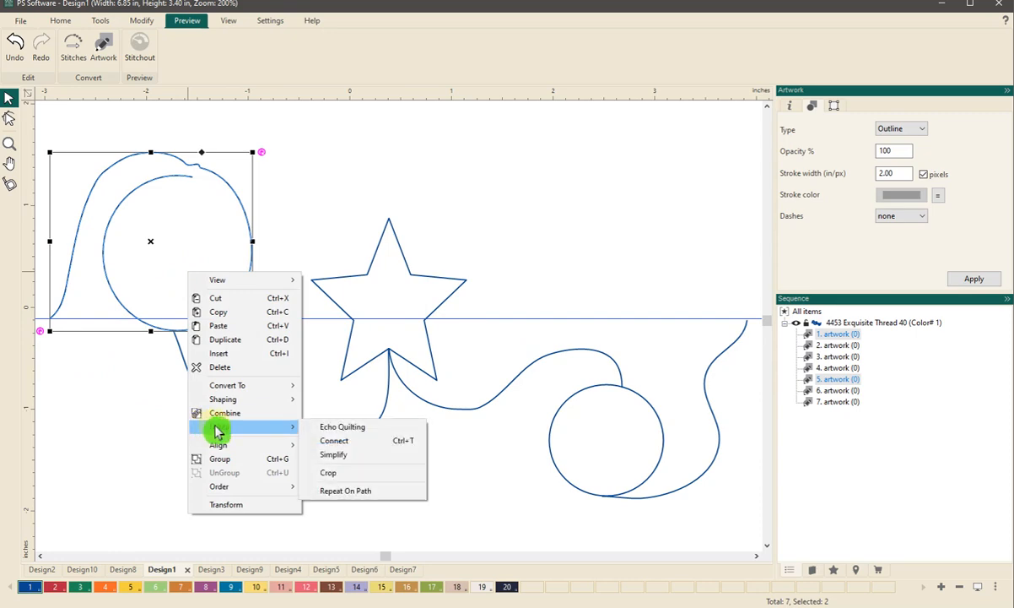
{"action": "left_click", "coordinate": [314, 441]}
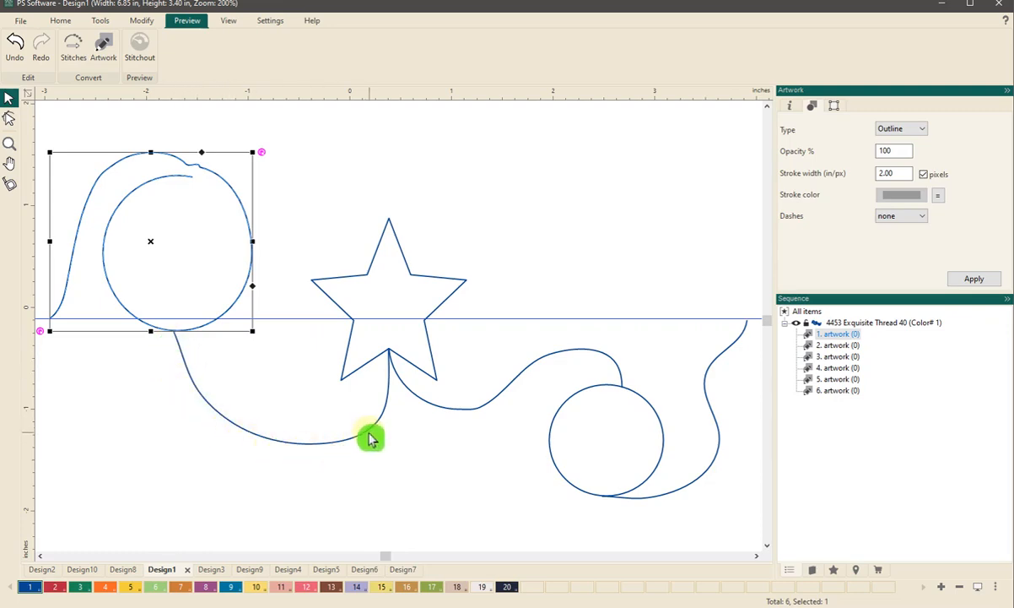
{"action": "left_click", "coordinate": [9, 123]}
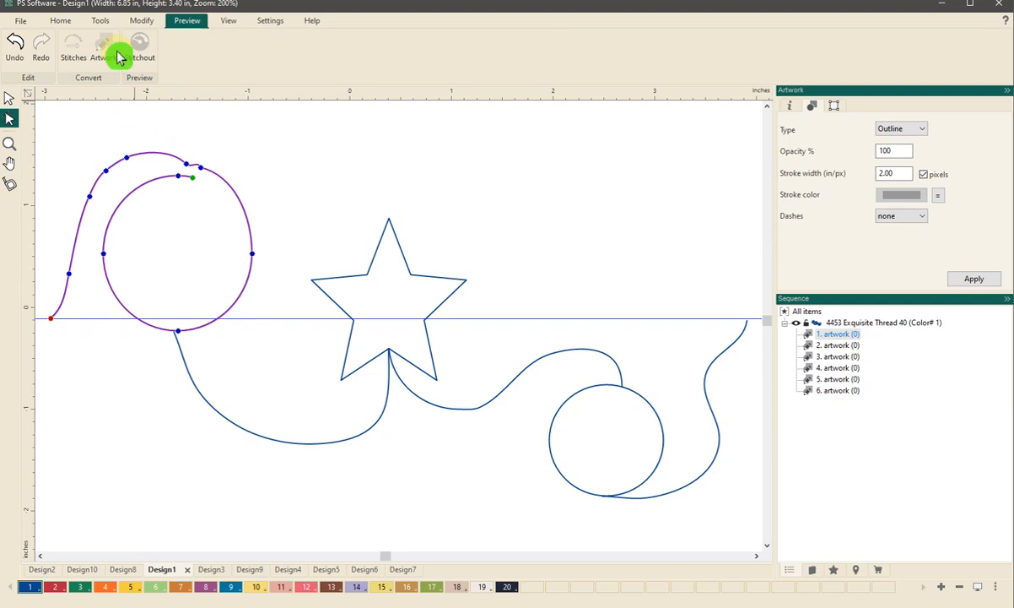
Draw a three-point arc from the circle's open end, just inside its right side, to the start of the second curve at its bottom
{"action": "left_click", "coordinate": [100, 20]}
{"action": "left_click", "coordinate": [173, 51]}
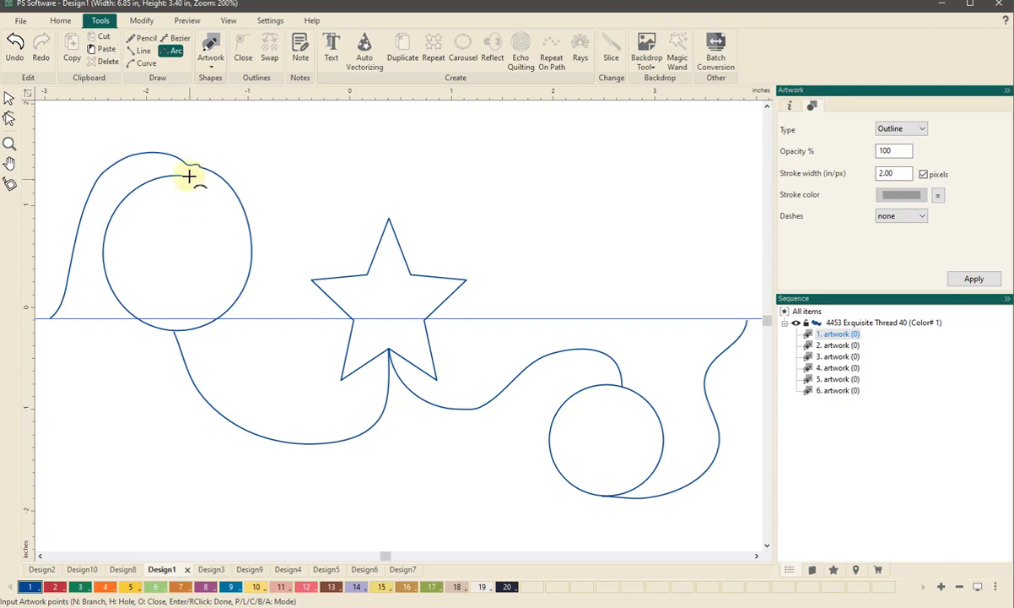
{"action": "left_click", "coordinate": [193, 176]}
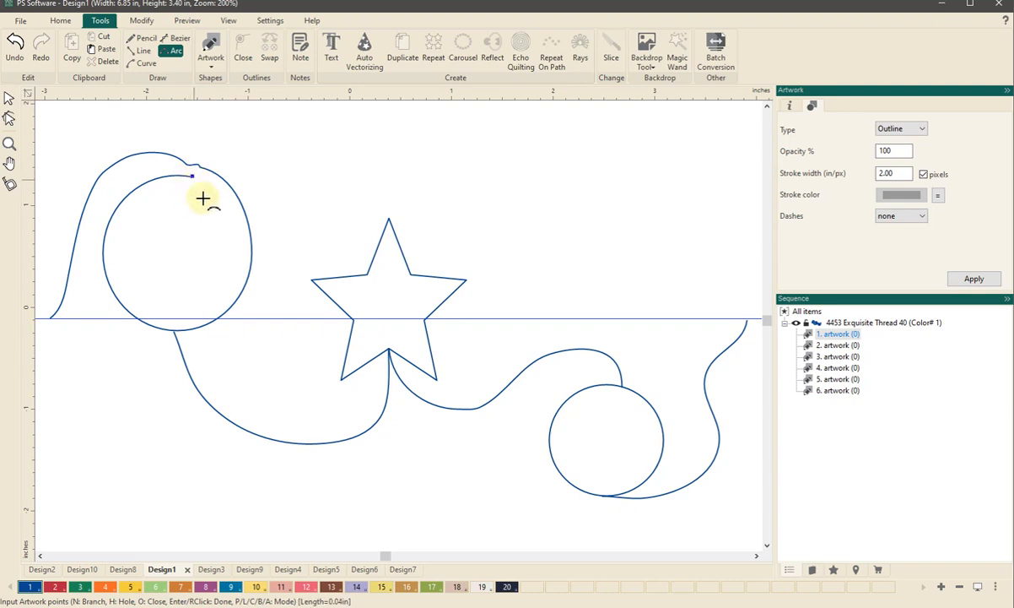
{"action": "left_click", "coordinate": [246, 253]}
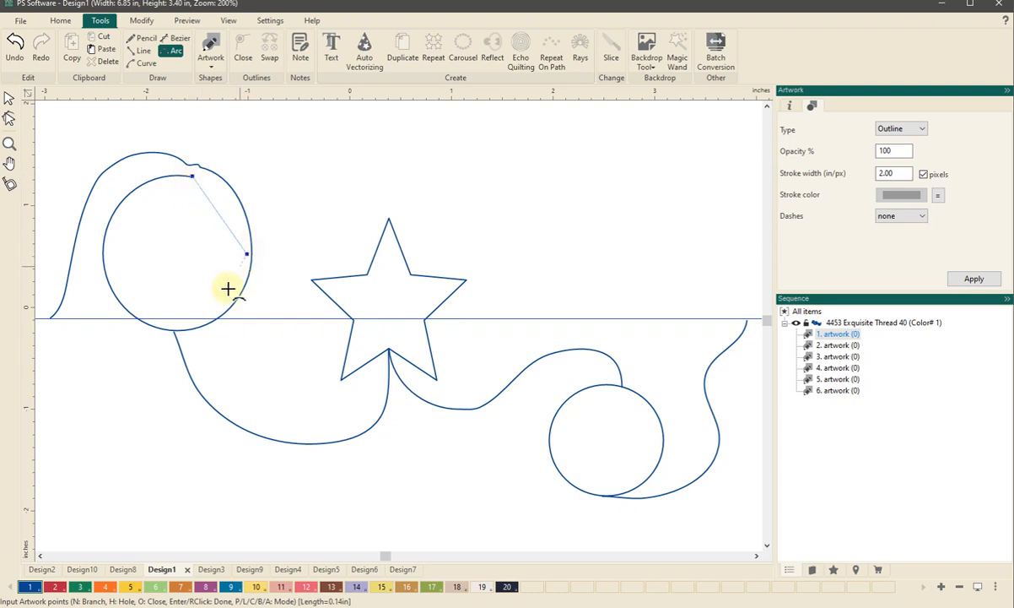
{"action": "left_click", "coordinate": [173, 329]}
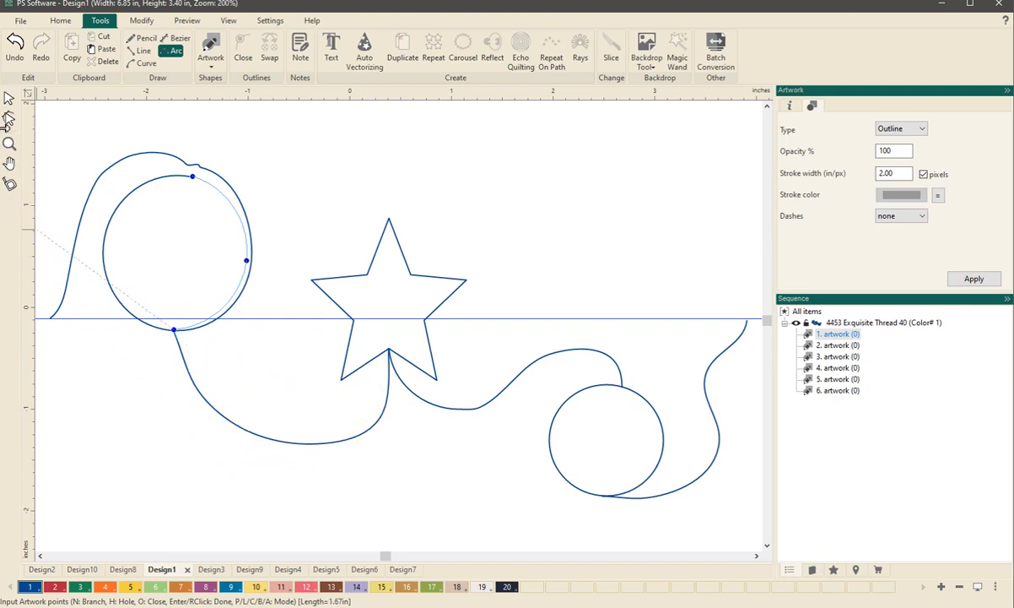
{"action": "left_click", "coordinate": [8, 100]}
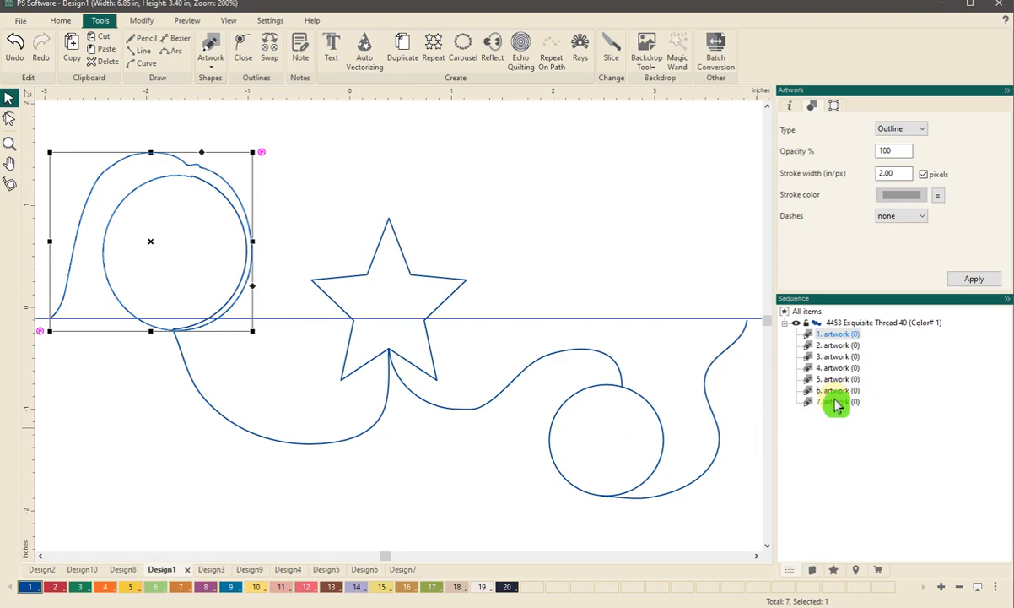
Connect the new arc to the joined curve-and-circle path
{"action": "mouse_move", "coordinate": [810, 410]}
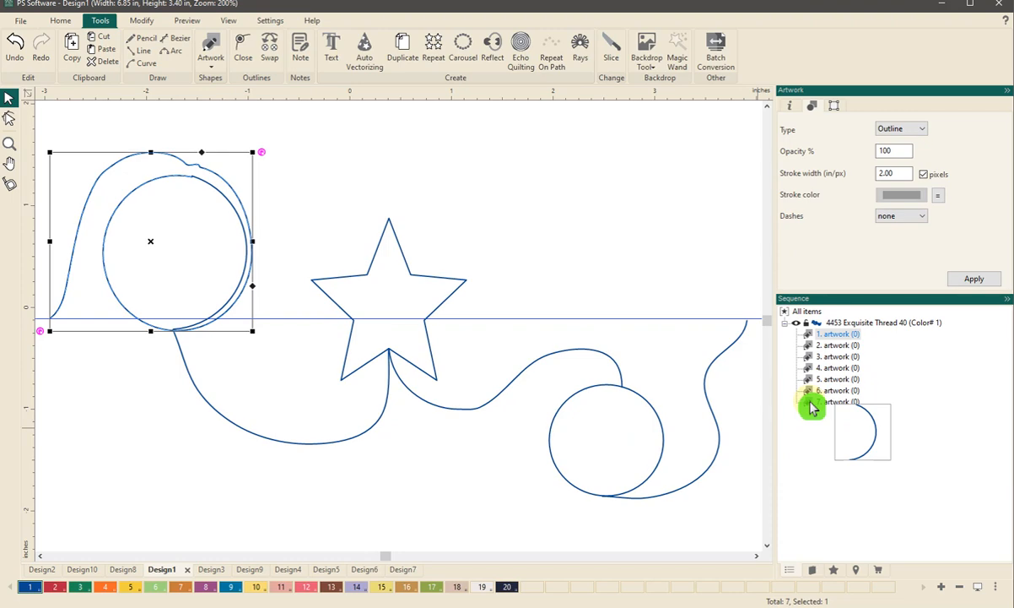
{"action": "left_click", "coordinate": [812, 409], "text": "ctrl"}
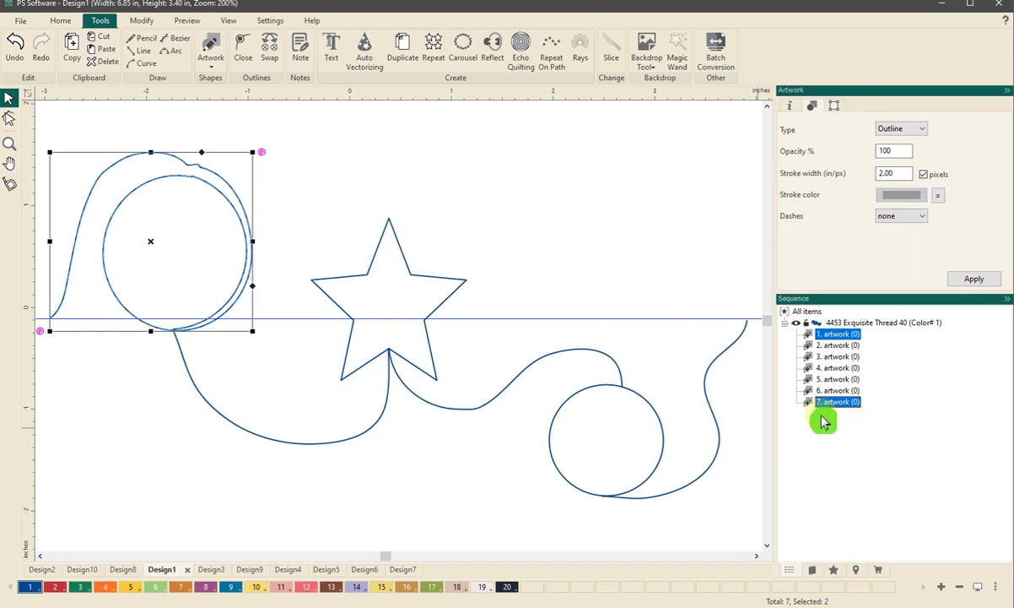
{"action": "right_click", "coordinate": [171, 295]}
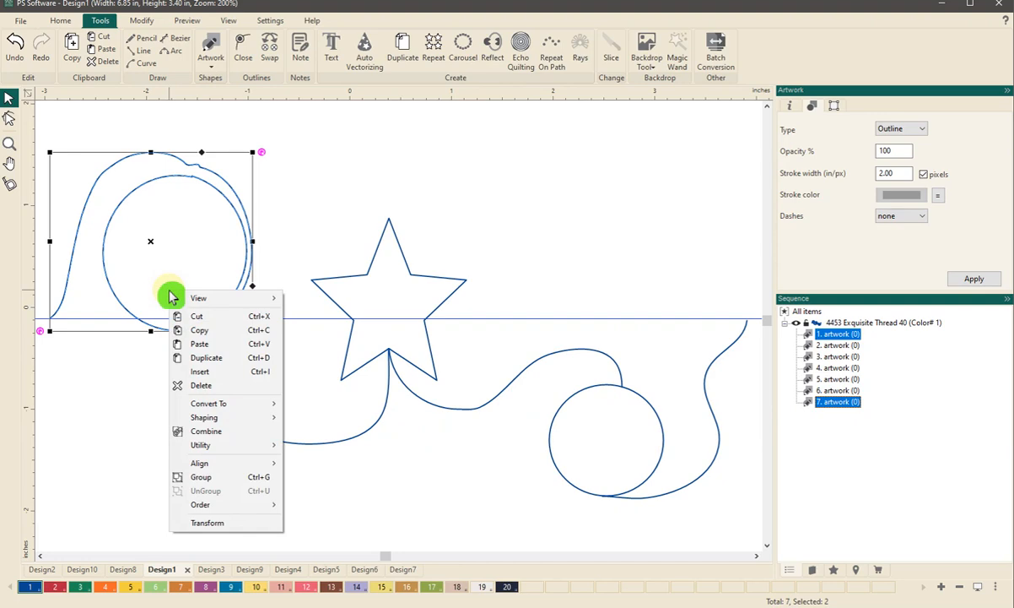
{"action": "mouse_move", "coordinate": [182, 445]}
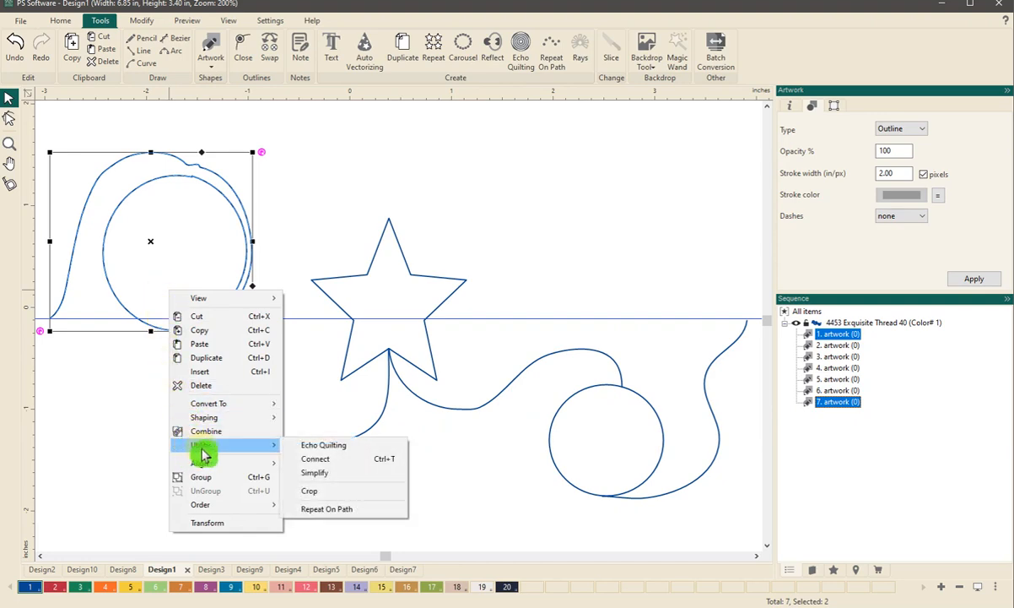
{"action": "left_click", "coordinate": [316, 461]}
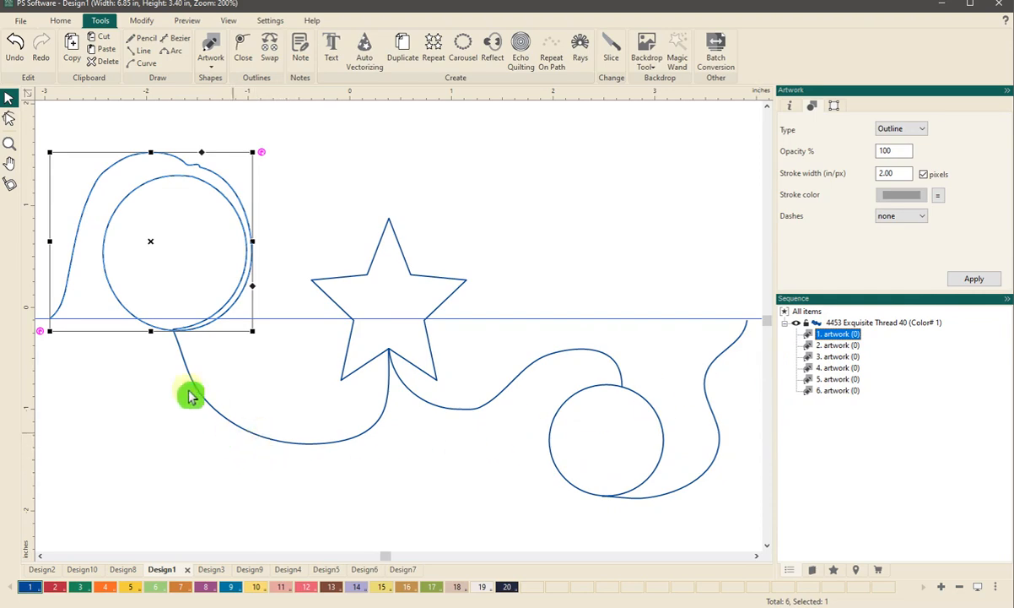
Connect the curve running from the circle's bottom to the star onto the joined path and display its points
{"action": "left_click", "coordinate": [258, 438], "text": "shift"}
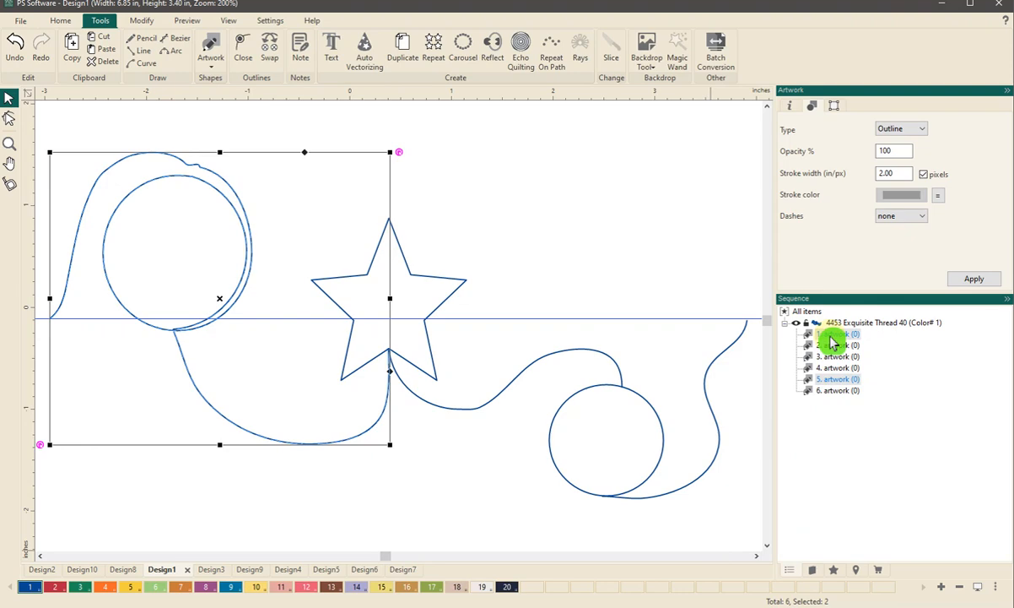
{"action": "right_click", "coordinate": [207, 376]}
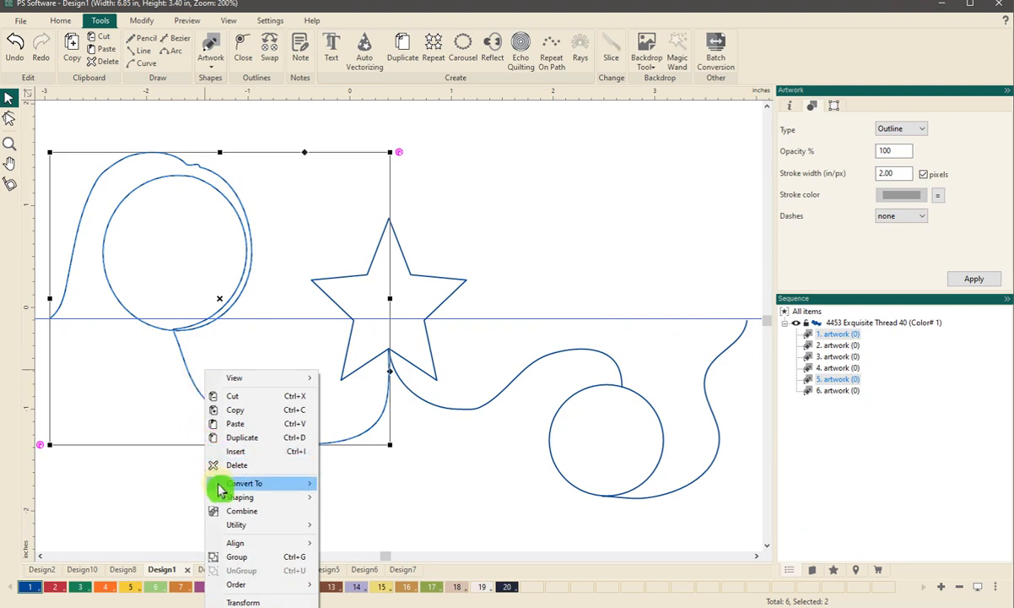
{"action": "mouse_move", "coordinate": [270, 524]}
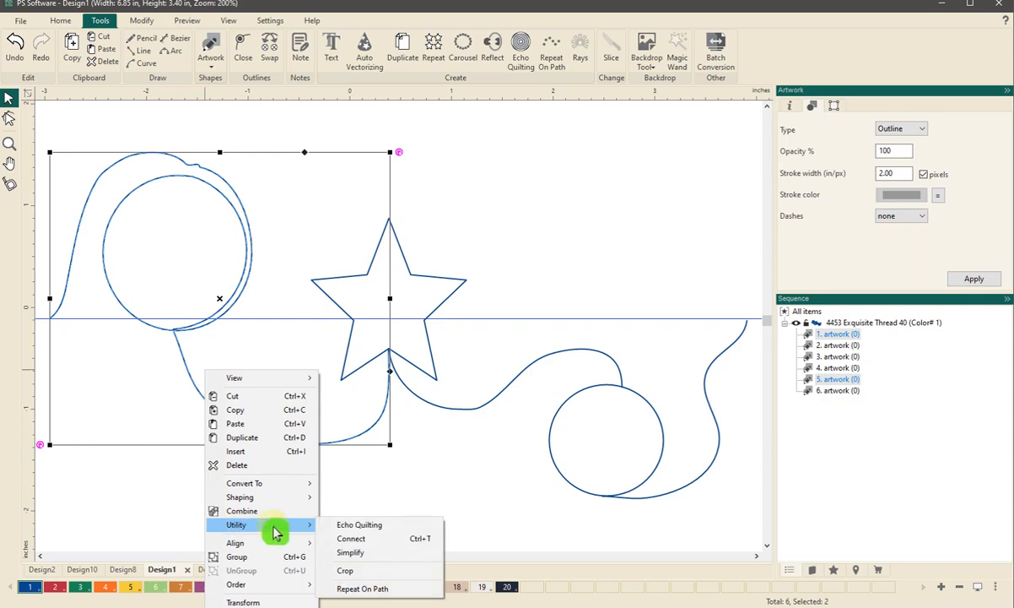
{"action": "left_click", "coordinate": [341, 541]}
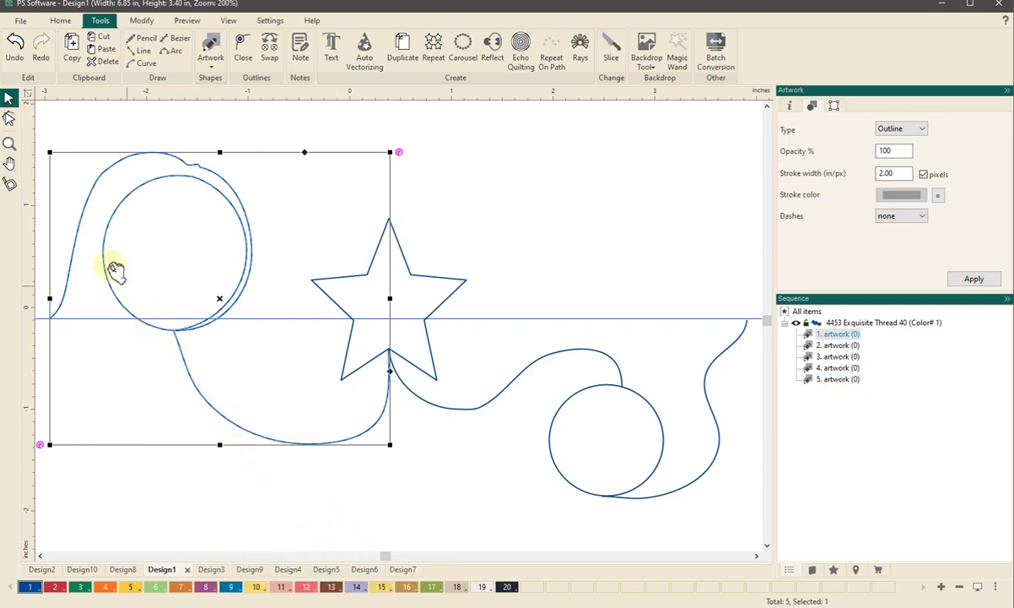
{"action": "left_click", "coordinate": [10, 118]}
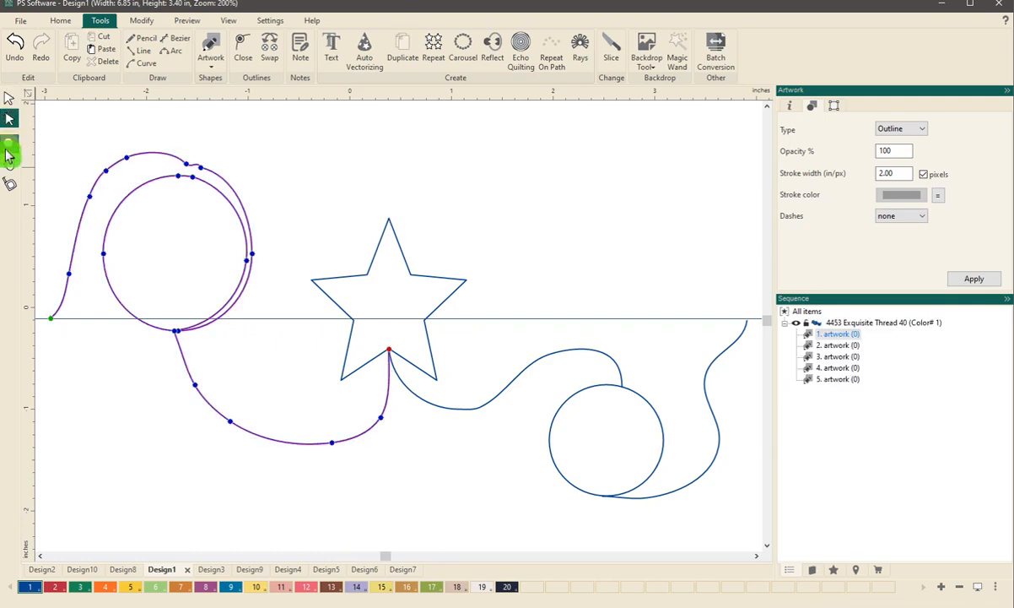
Split the star's outline at its lower inner corner and move the loose end slightly up into the star
{"action": "left_click", "coordinate": [369, 364]}
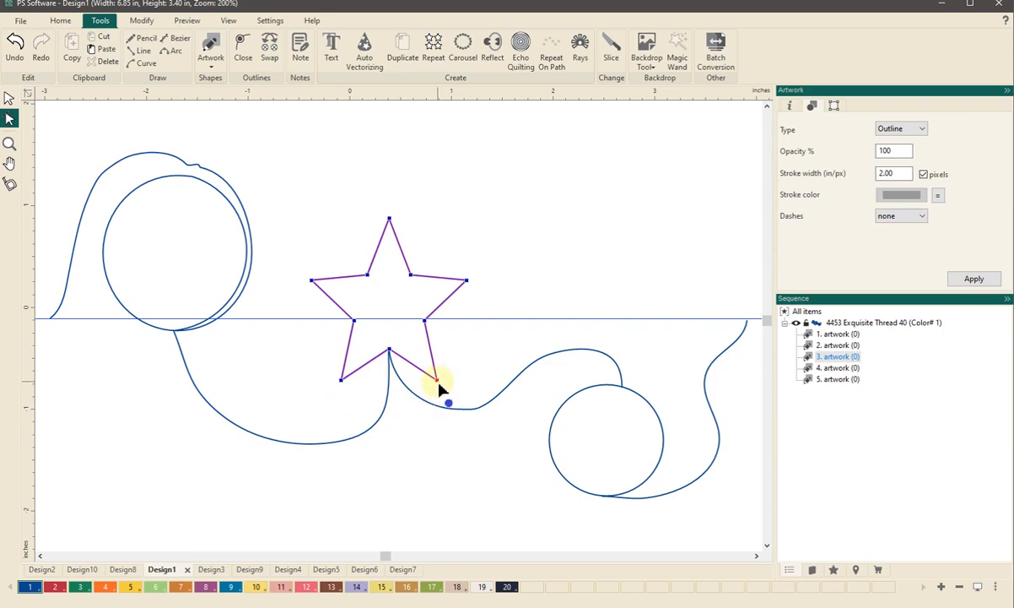
{"action": "right_click", "coordinate": [390, 353]}
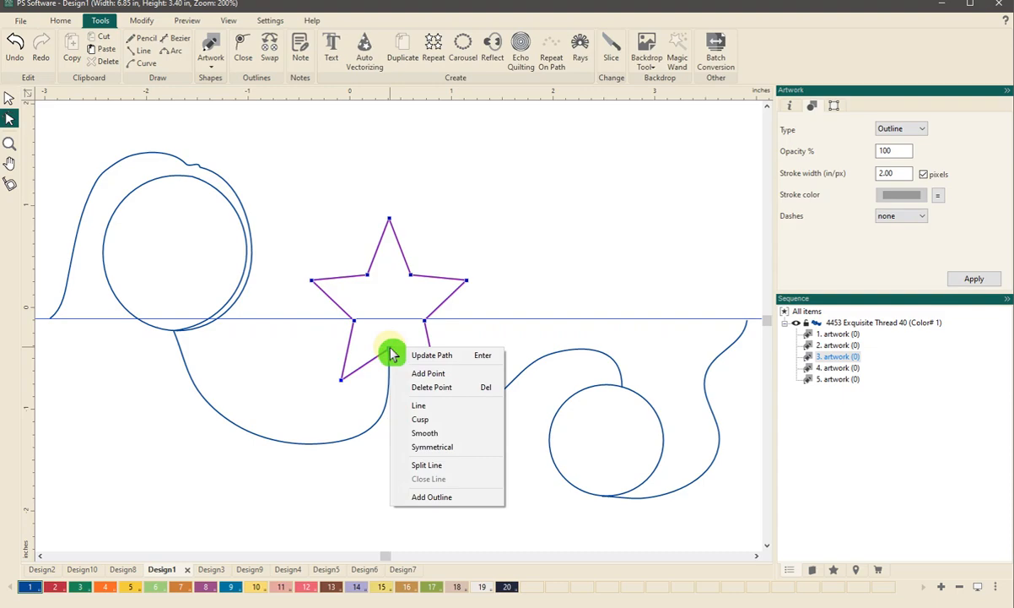
{"action": "left_click", "coordinate": [402, 467]}
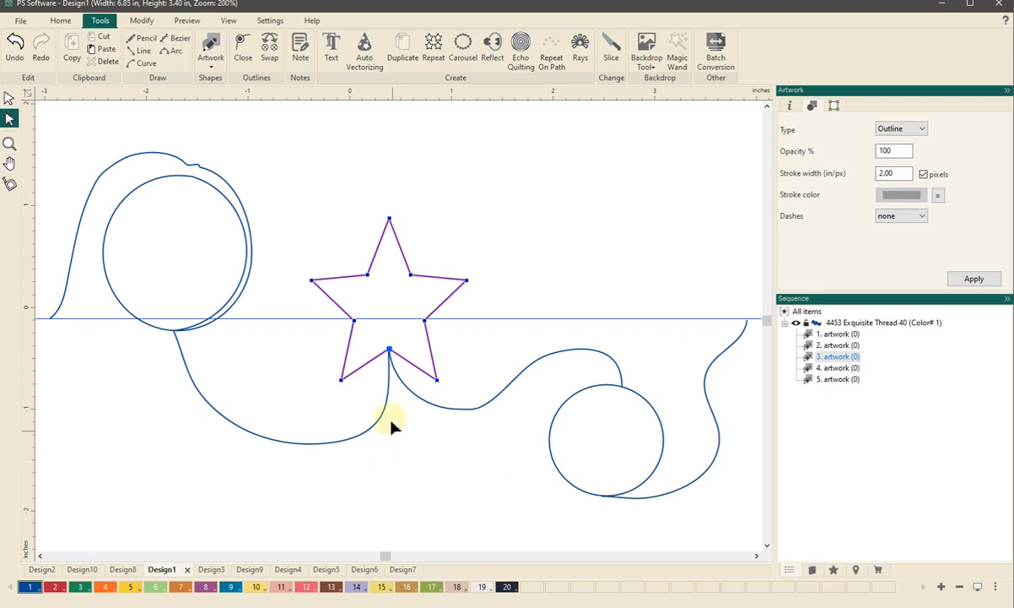
{"action": "left_click_drag", "start_coordinate": [392, 342], "coordinate": [397, 328]}
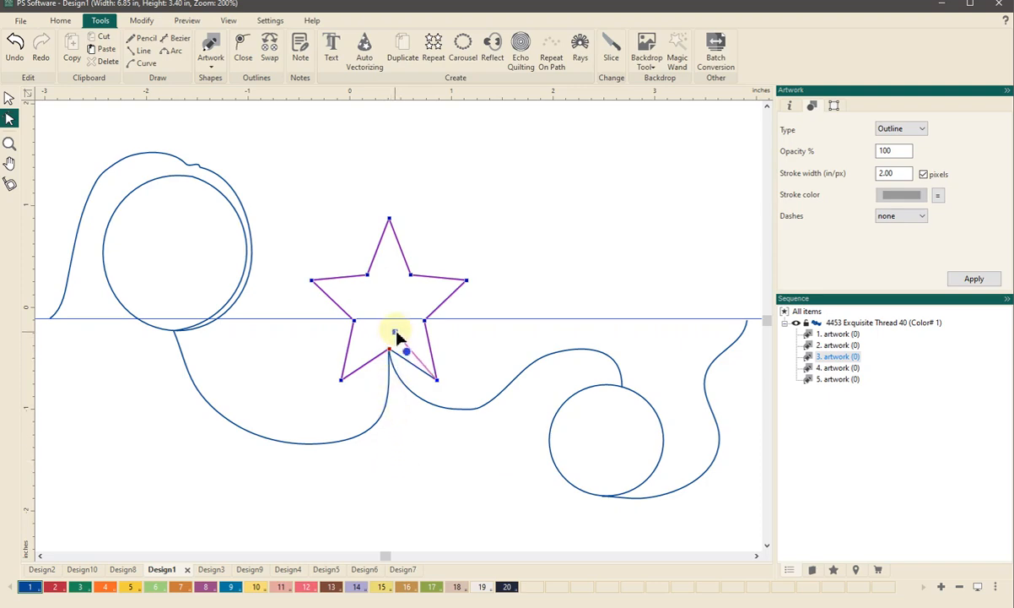
Move the joined path's end from the star's lower inner corner onto the star's loose end
{"action": "left_click", "coordinate": [386, 403]}
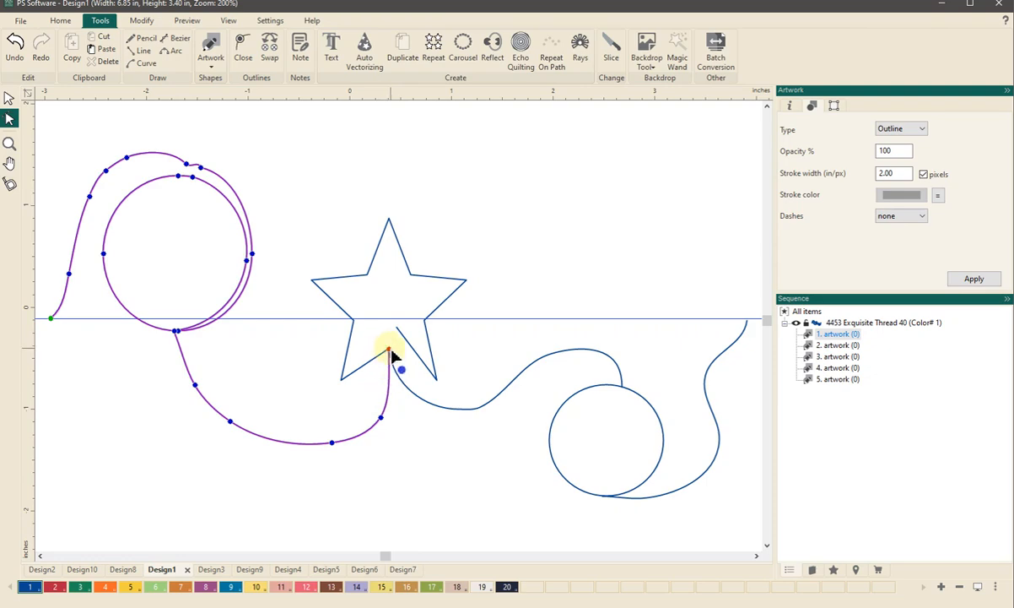
{"action": "left_click_drag", "start_coordinate": [390, 349], "coordinate": [395, 329]}
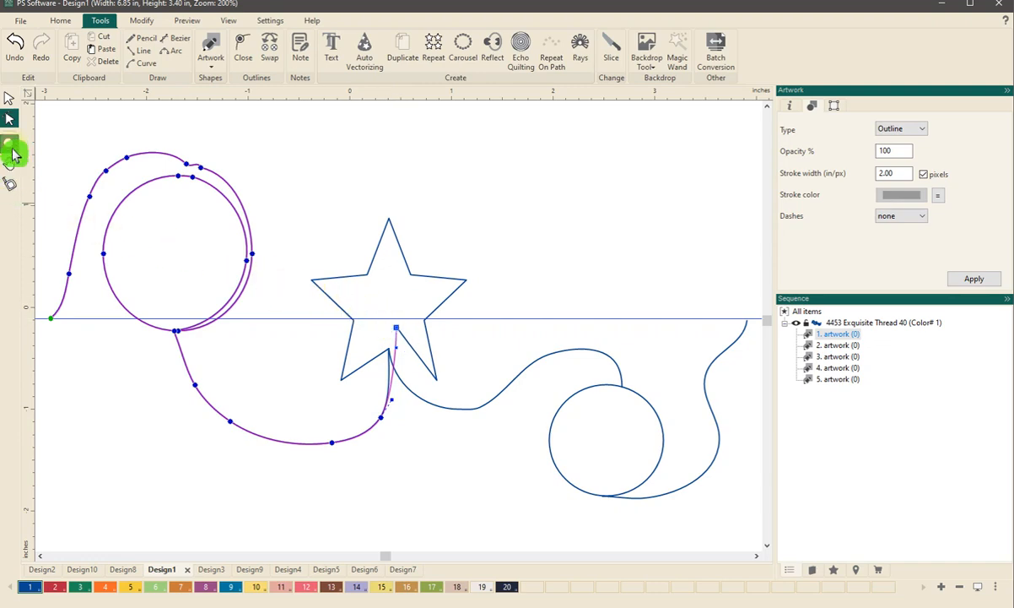
Connect the split star to the joined curve-and-circle path
{"action": "left_click", "coordinate": [9, 102]}
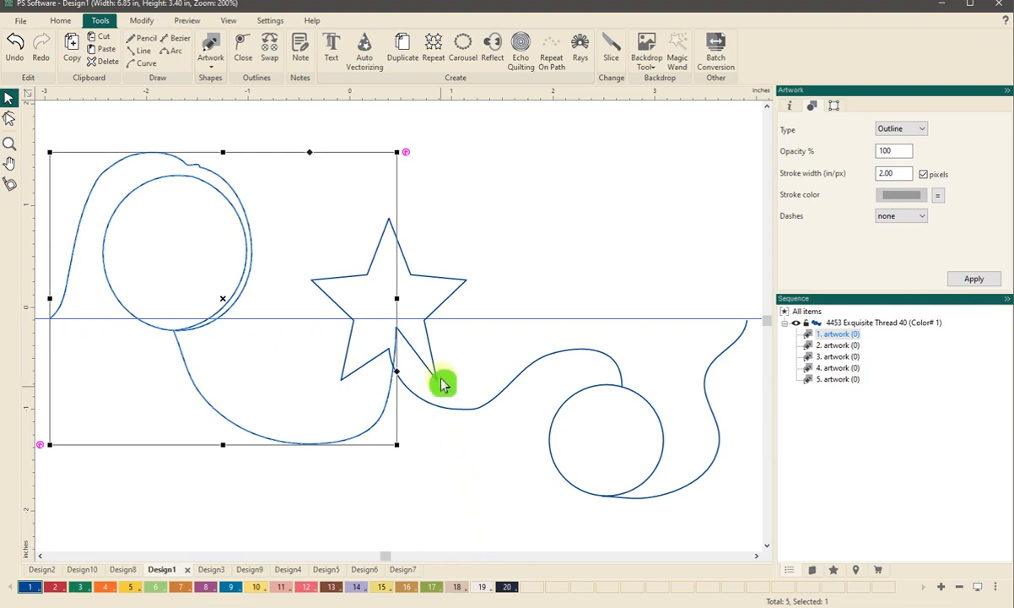
{"action": "left_click", "coordinate": [447, 313]}
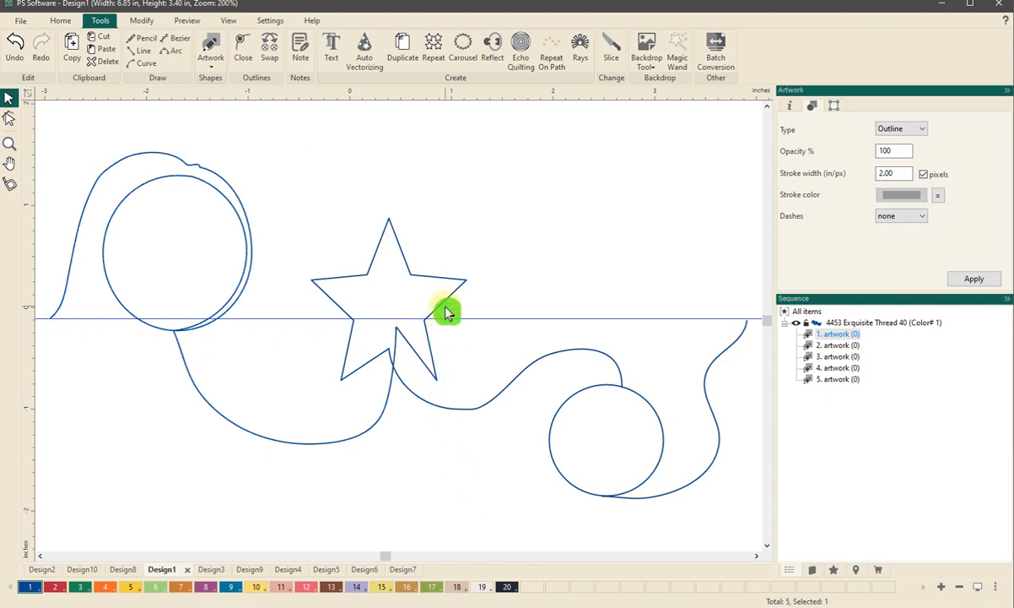
{"action": "left_click", "coordinate": [80, 227]}
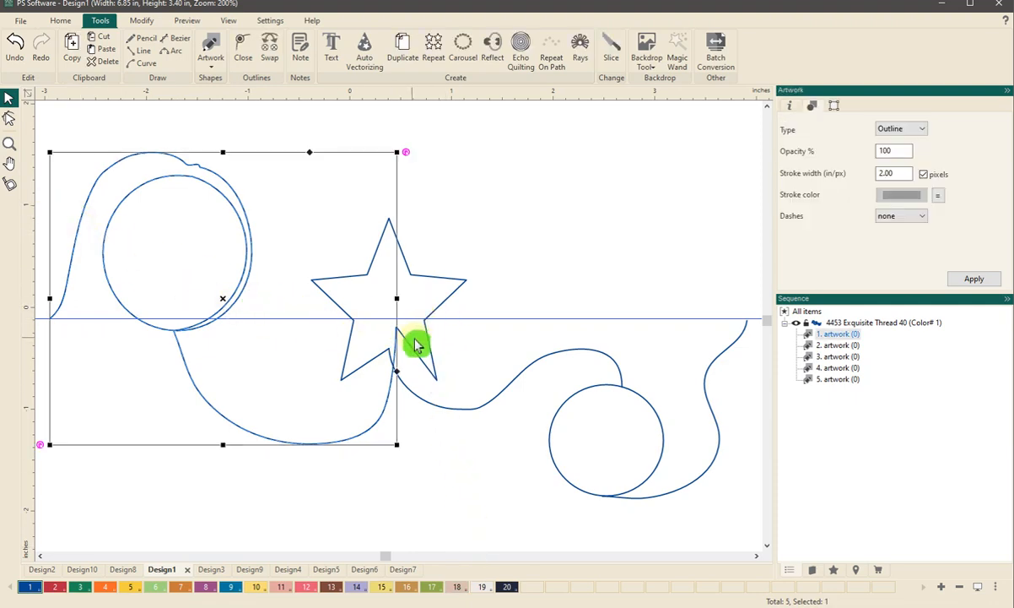
{"action": "left_click", "coordinate": [445, 307], "text": "shift"}
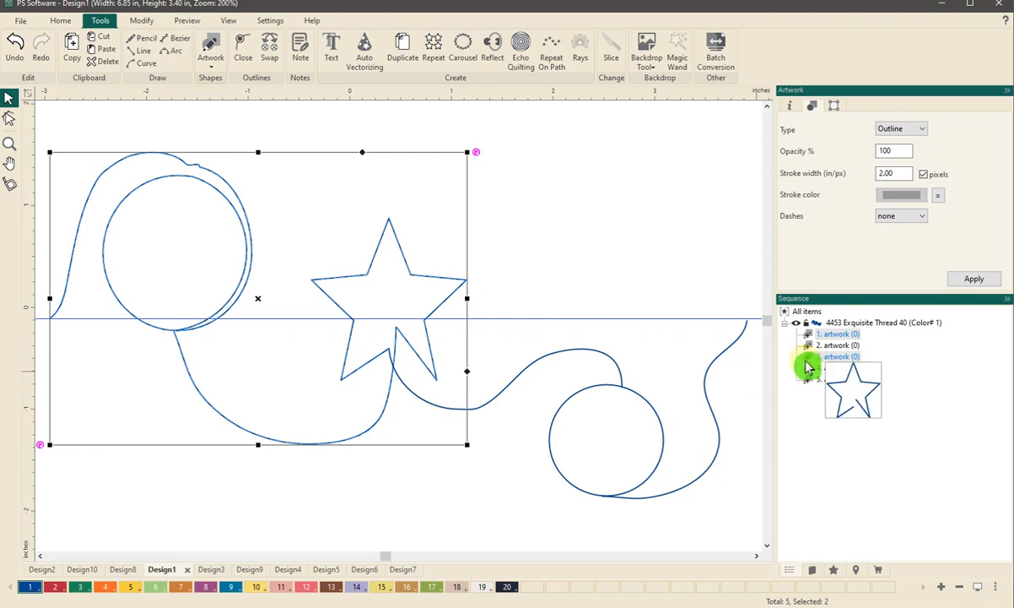
{"action": "right_click", "coordinate": [299, 335]}
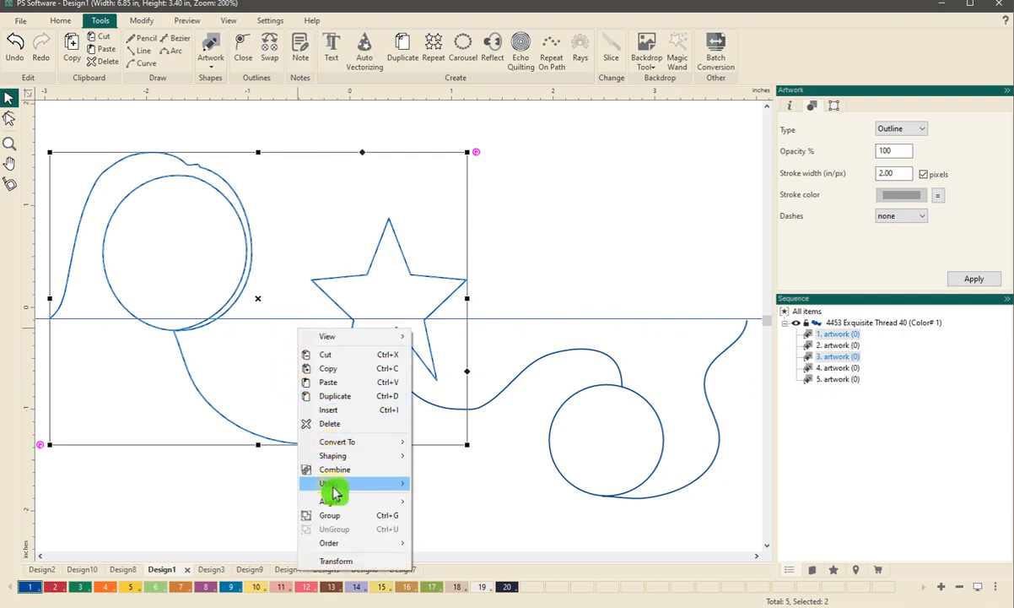
{"action": "mouse_move", "coordinate": [352, 488]}
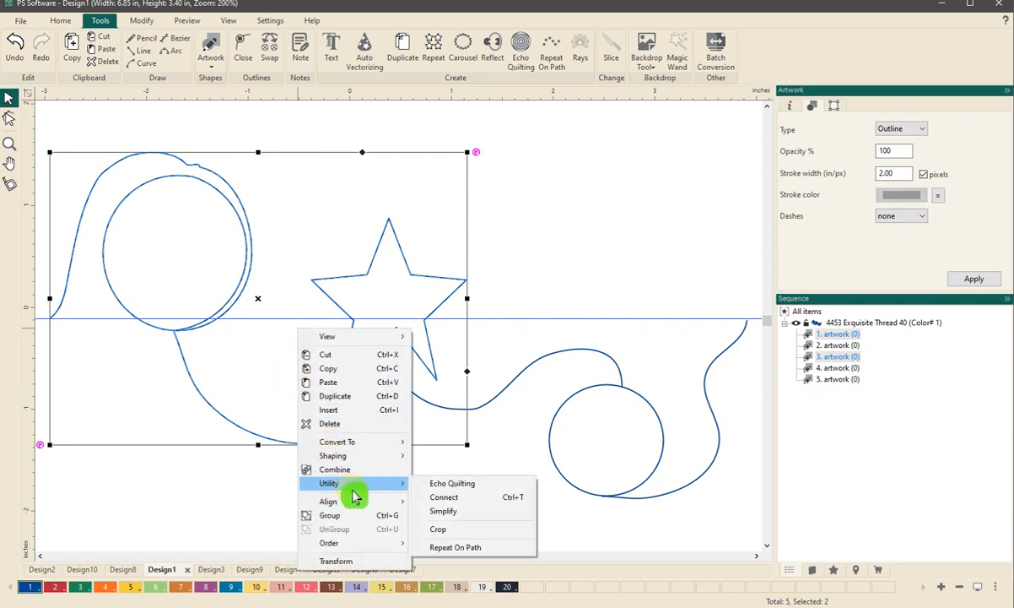
{"action": "left_click", "coordinate": [422, 499]}
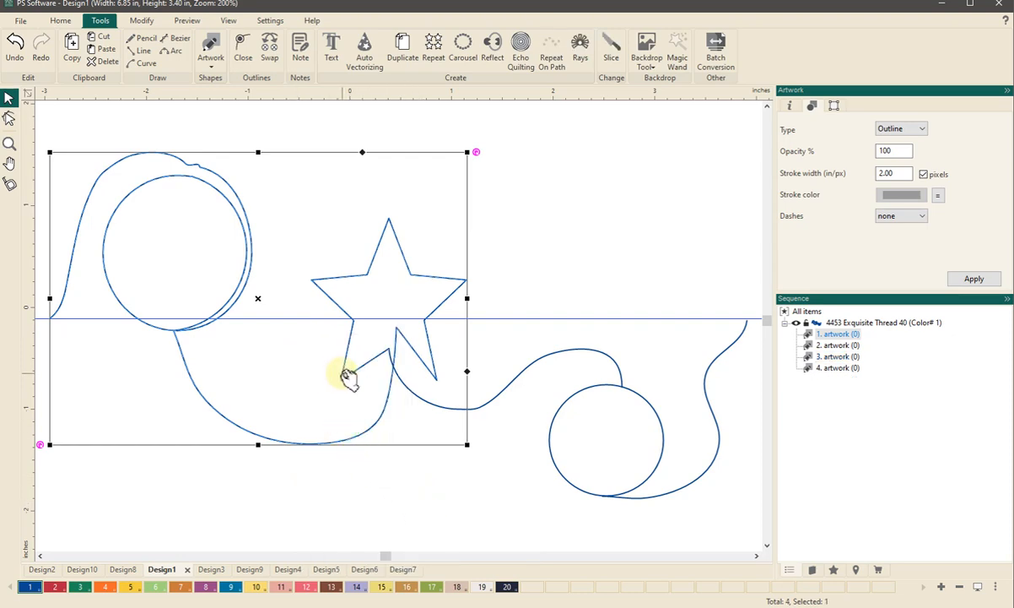
{"action": "mouse_move", "coordinate": [348, 380]}
{"action": "left_mouse_down"}
{"action": "mouse_move", "coordinate": [319, 379]}
{"action": "mouse_move", "coordinate": [341, 378]}
{"action": "left_mouse_up"}
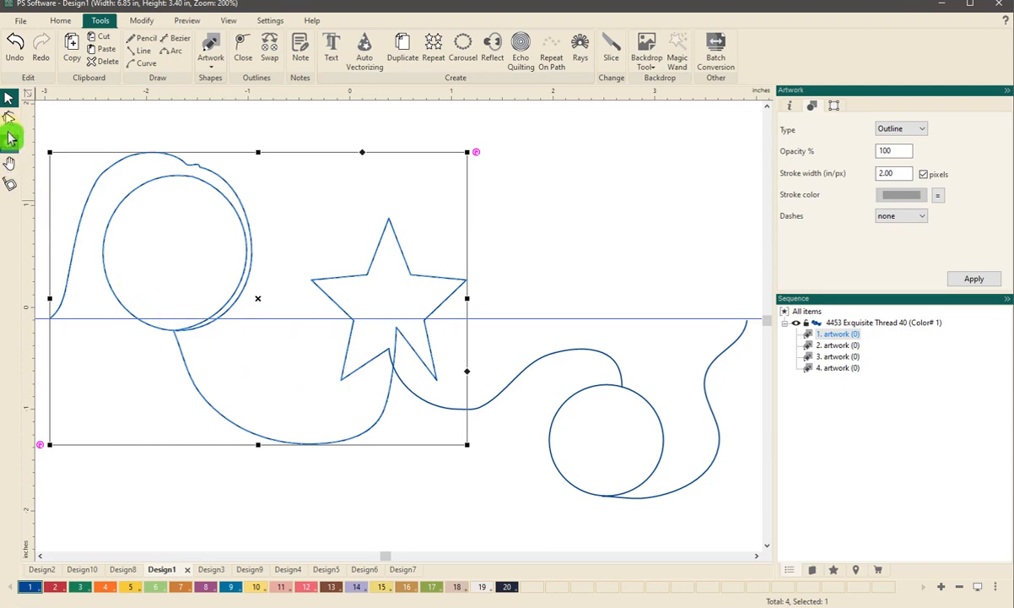
Check the end points of the curve between the star and the smaller circle, and connect that curve to the joined path
{"action": "left_click", "coordinate": [9, 118]}
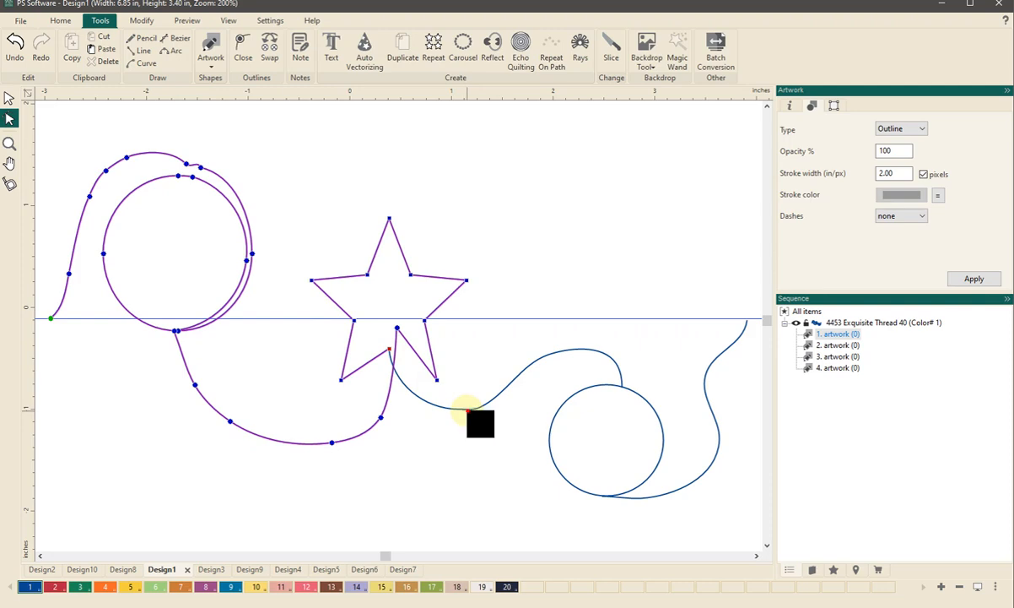
{"action": "left_click", "coordinate": [466, 411]}
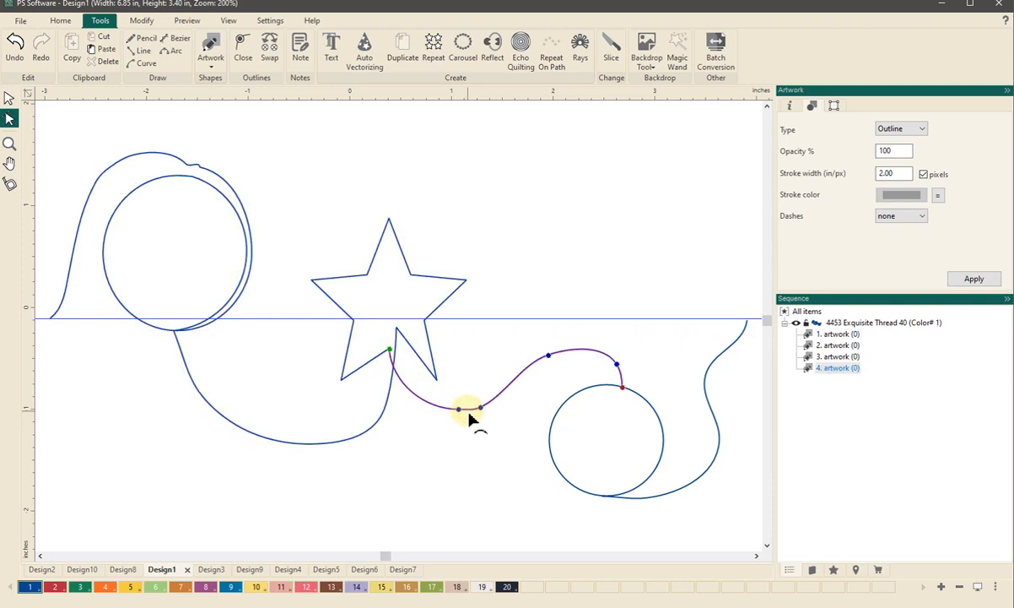
{"action": "left_click", "coordinate": [8, 100]}
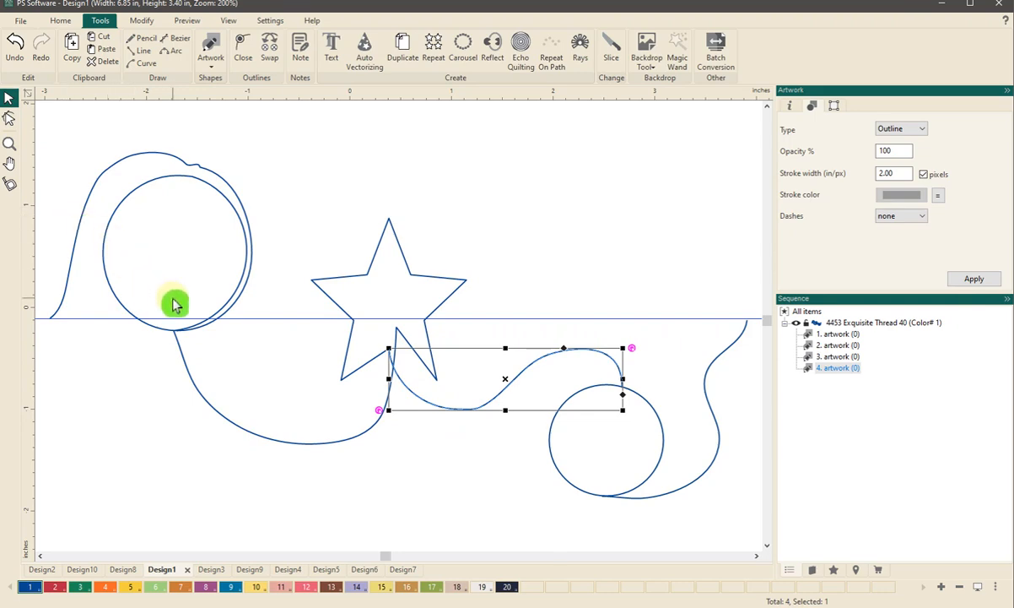
{"action": "left_click", "coordinate": [103, 271]}
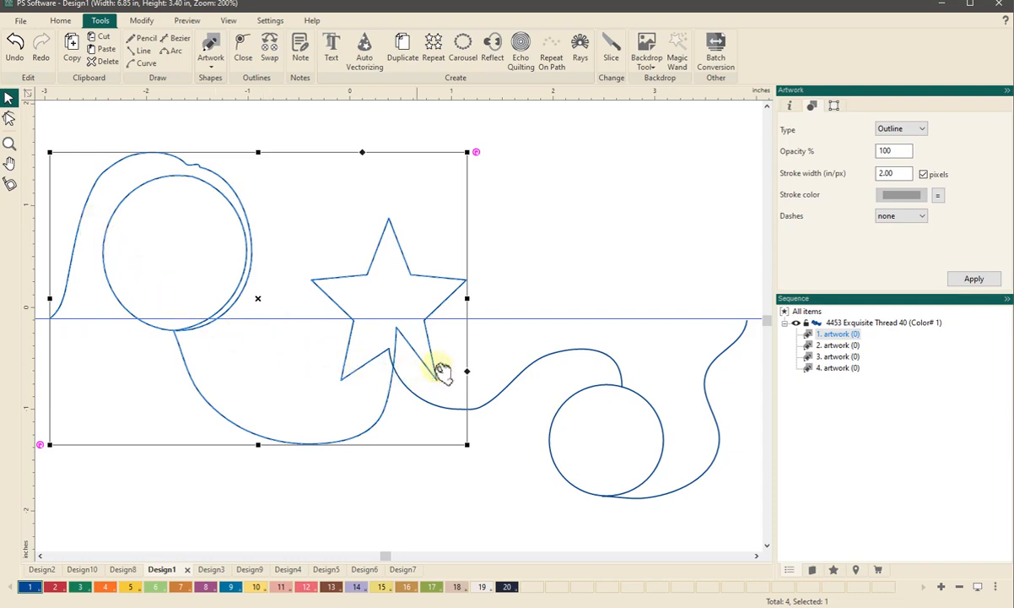
{"action": "left_click", "coordinate": [519, 386], "text": "shift"}
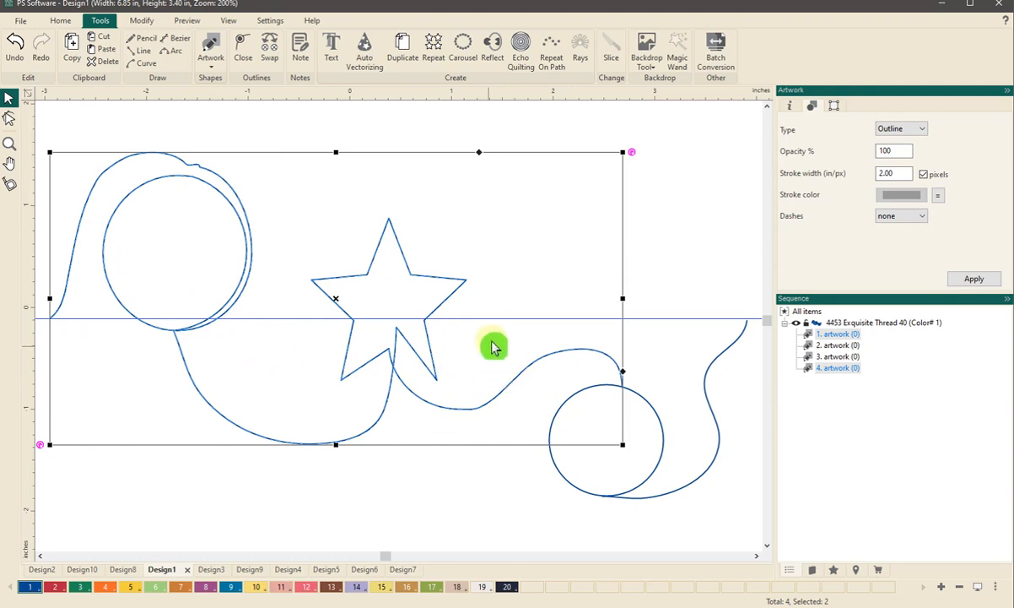
{"action": "right_click", "coordinate": [515, 333]}
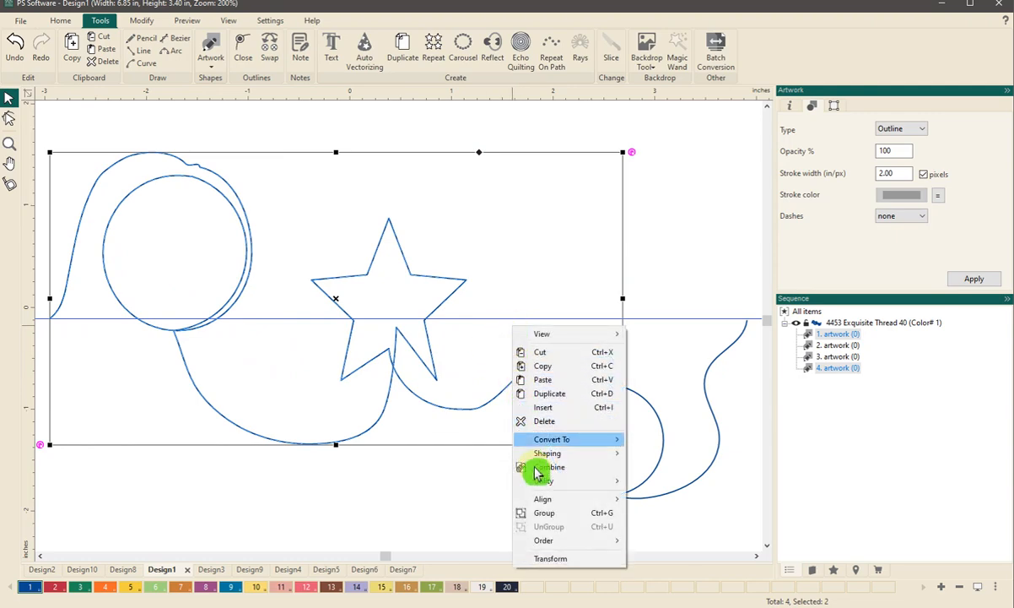
{"action": "mouse_move", "coordinate": [557, 480]}
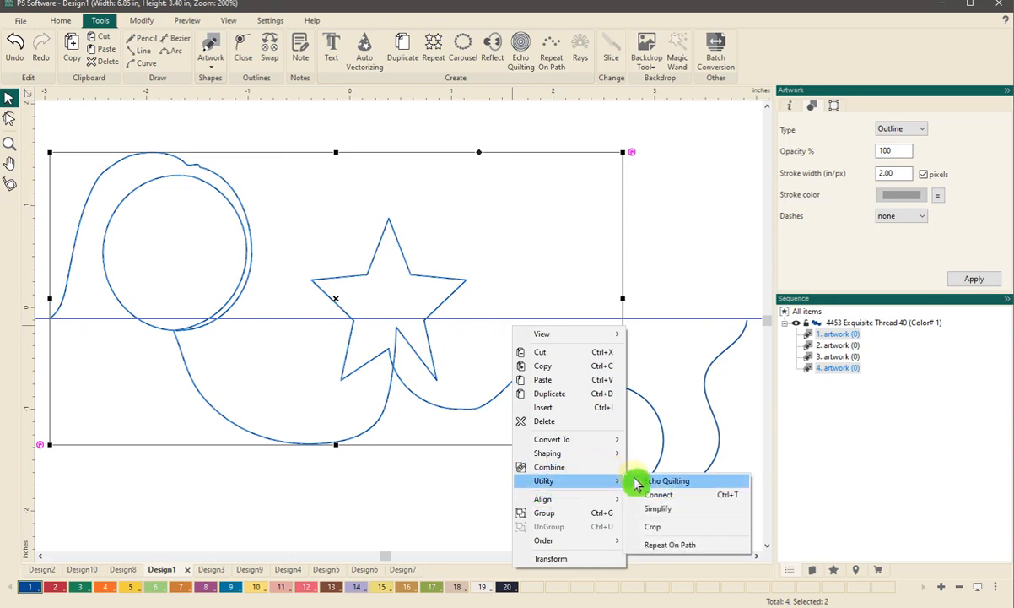
{"action": "left_click", "coordinate": [646, 498]}
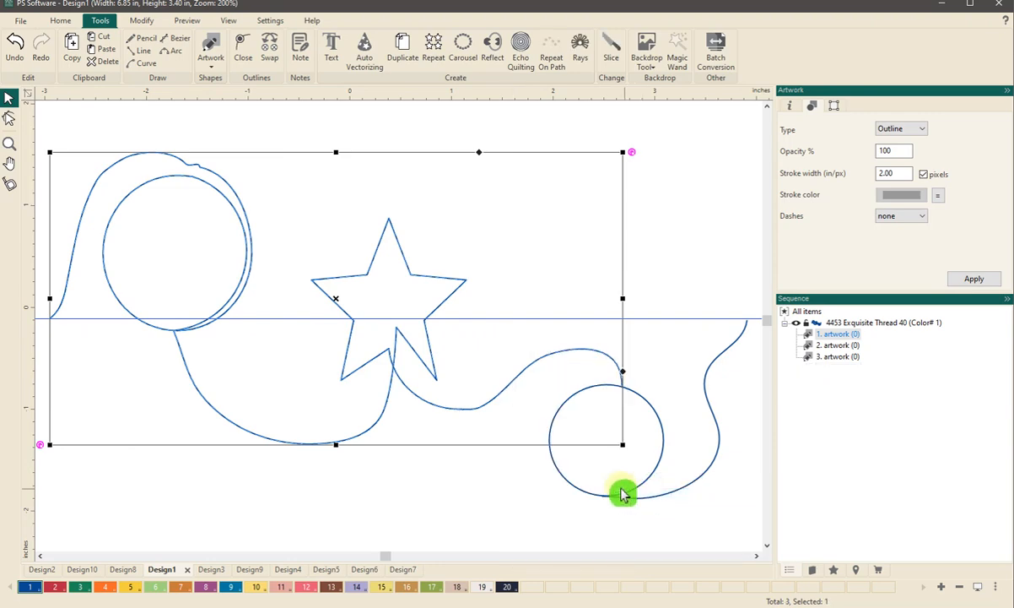
Split the smaller circle's outline where the incoming curve meets it and move the loose end slightly up and outward
{"action": "left_click", "coordinate": [644, 493]}
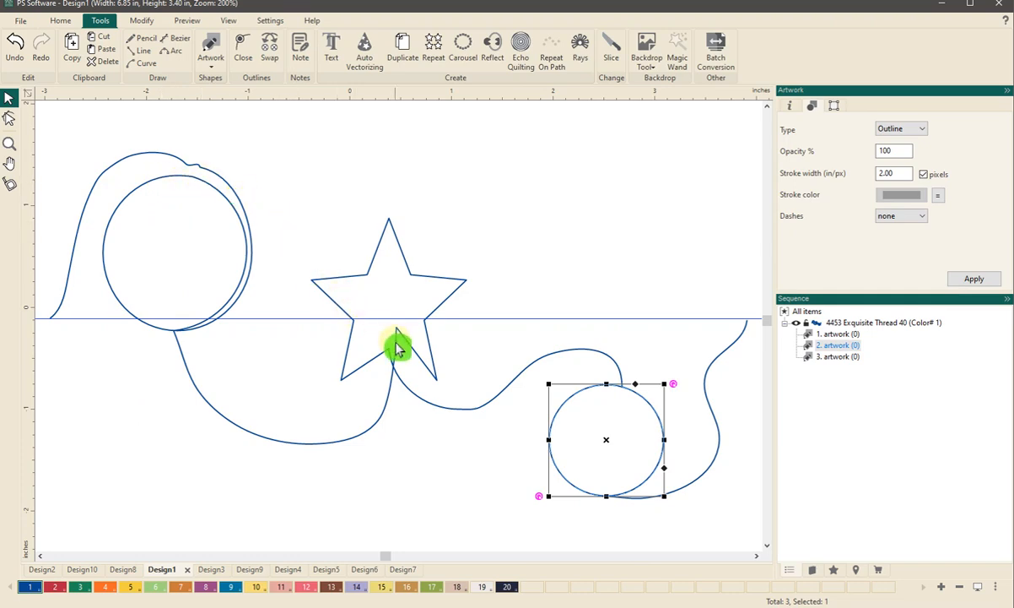
{"action": "left_click", "coordinate": [10, 120]}
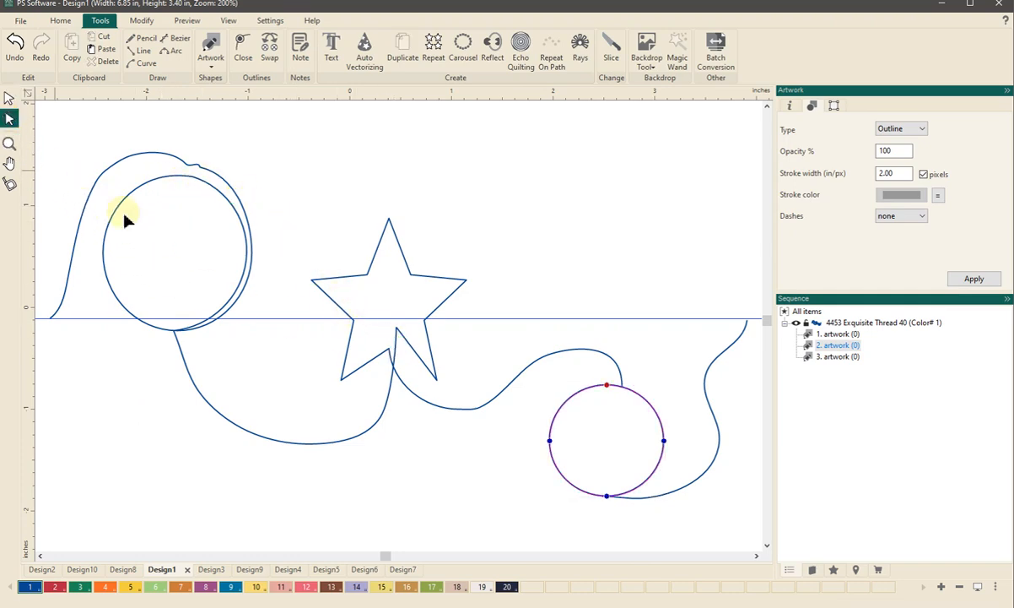
{"action": "right_click", "coordinate": [624, 393]}
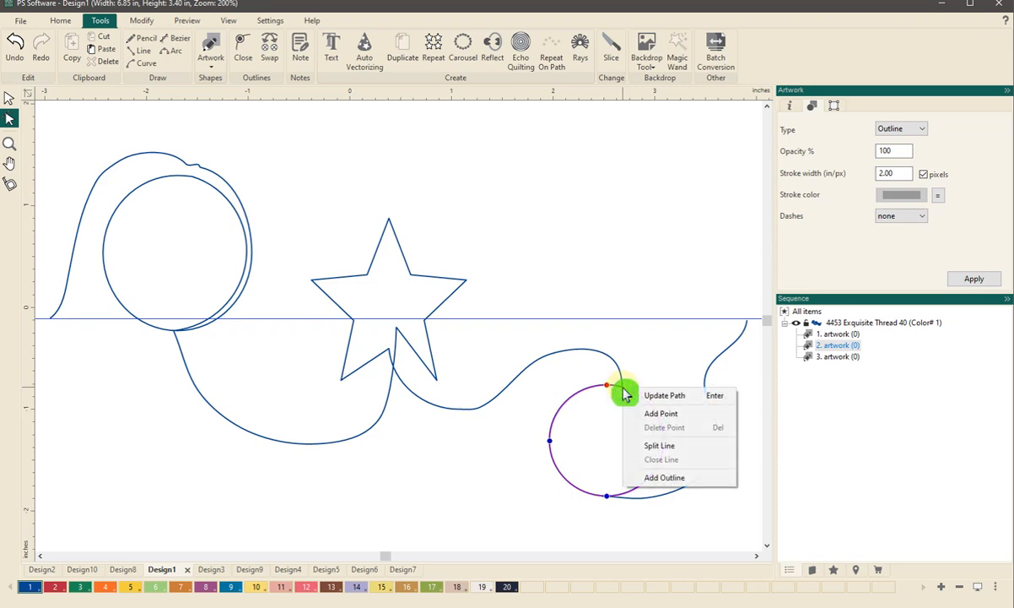
{"action": "left_click", "coordinate": [634, 446]}
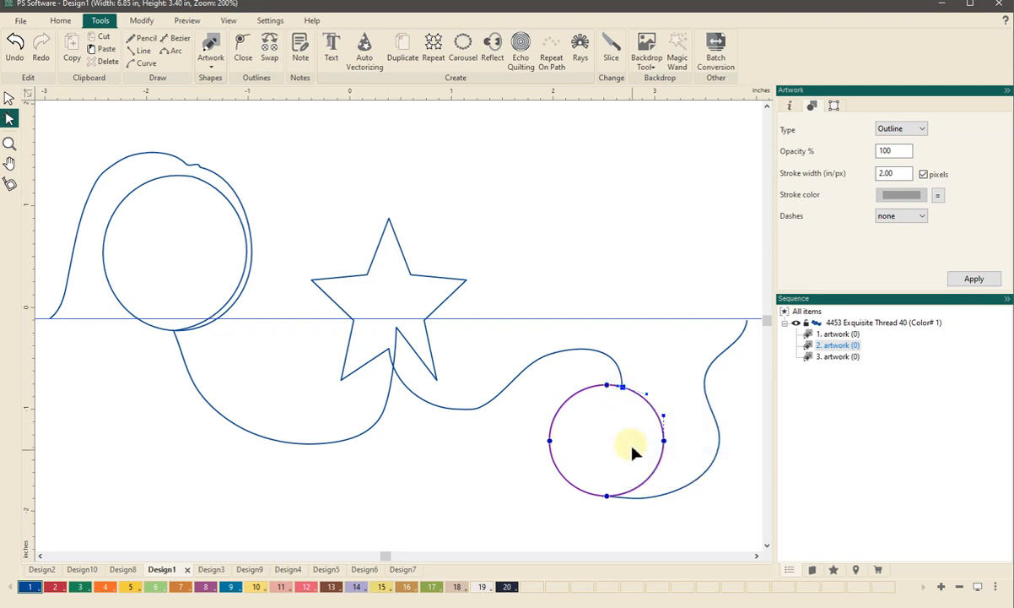
{"action": "left_click", "coordinate": [638, 384]}
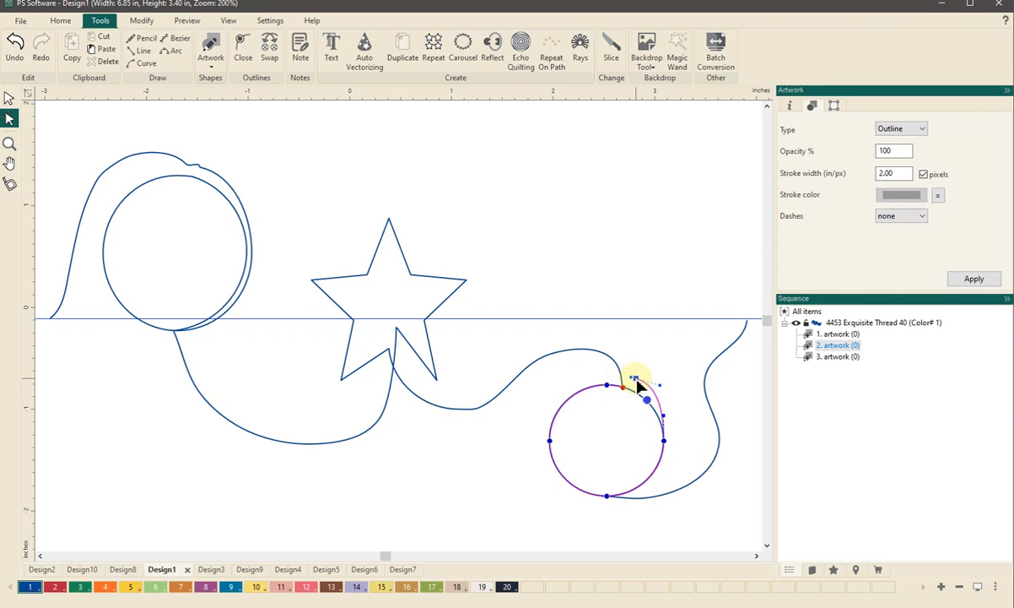
Move the joined path's end from the smaller circle's split point onto the circle's loose end
{"action": "left_click", "coordinate": [620, 378]}
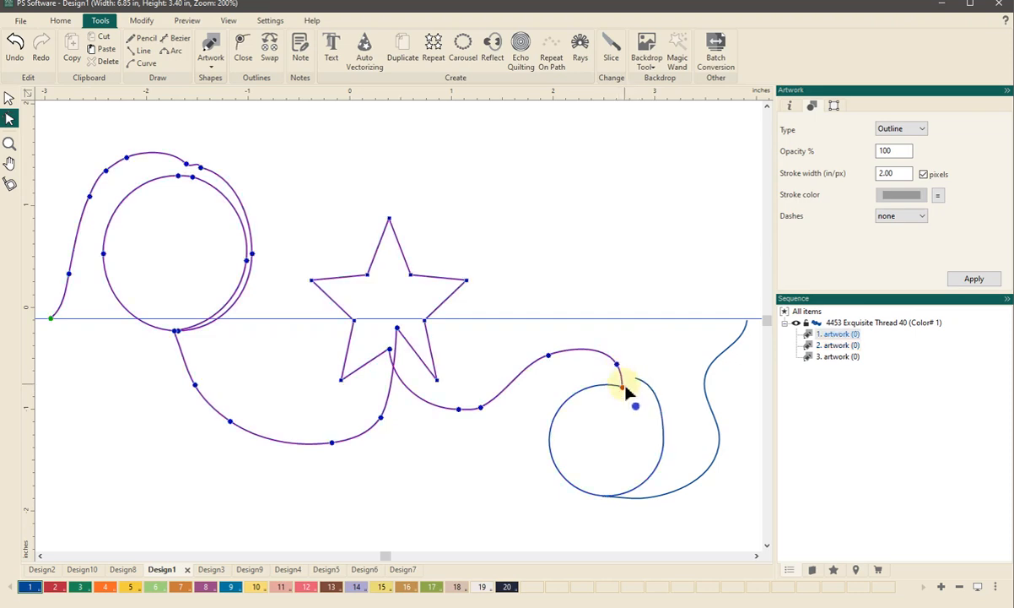
{"action": "left_click_drag", "start_coordinate": [624, 386], "coordinate": [638, 376]}
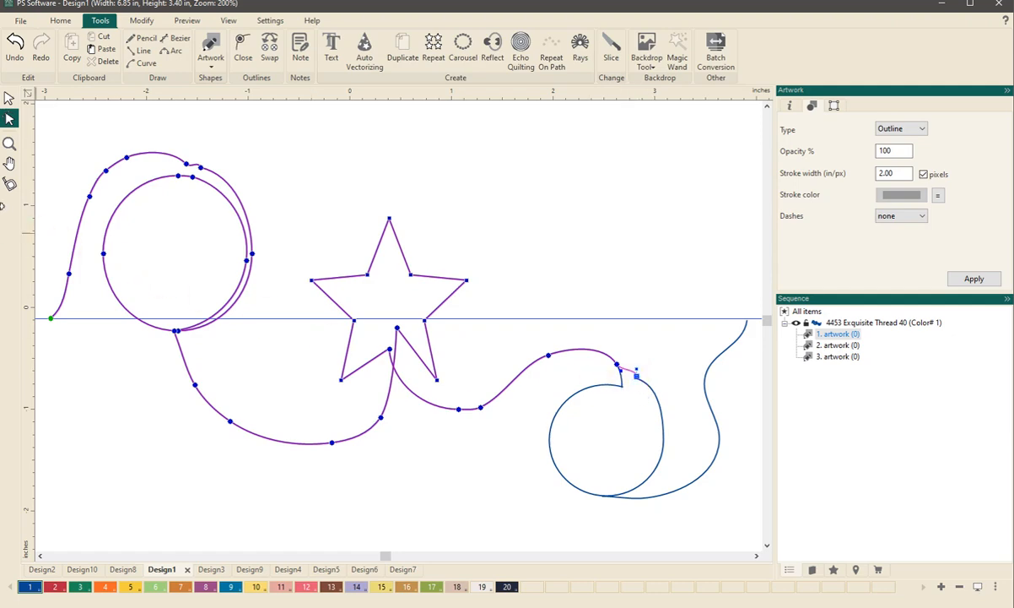
{"action": "left_click", "coordinate": [9, 102]}
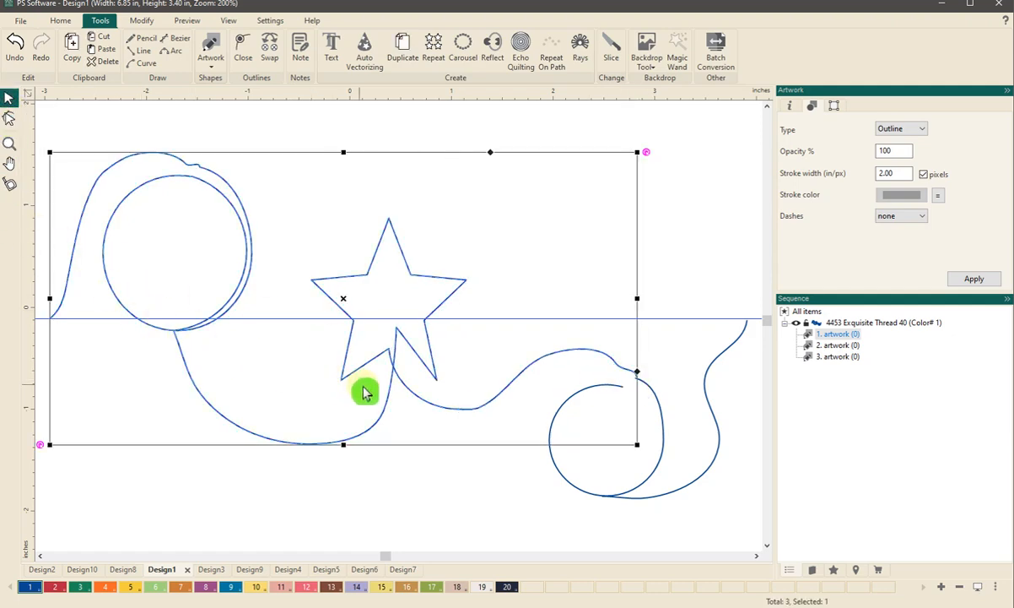
Connect the split smaller circle to the joined path
{"action": "left_click", "coordinate": [662, 466], "text": "shift"}
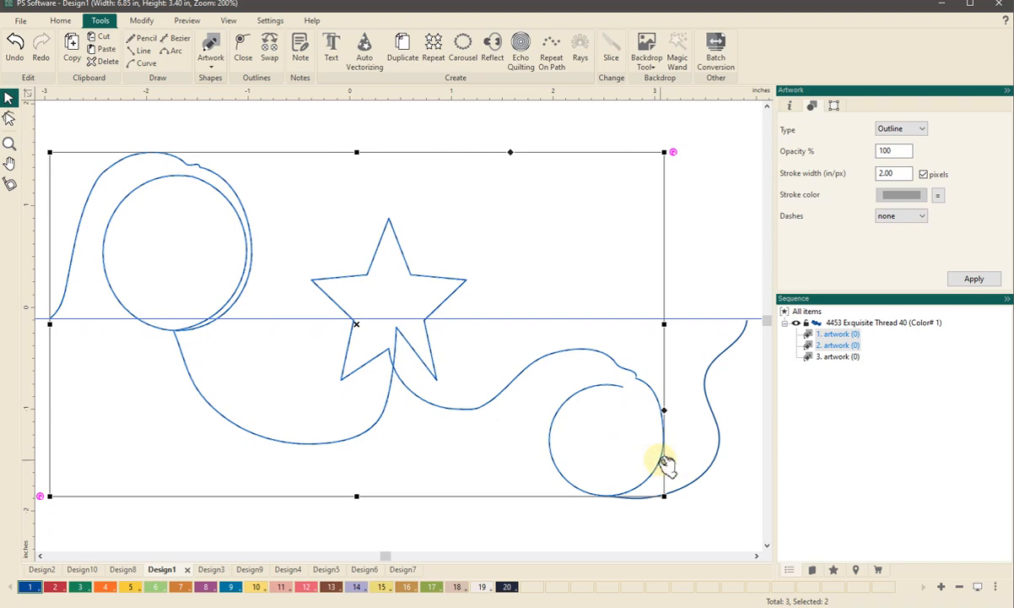
{"action": "right_click", "coordinate": [480, 442]}
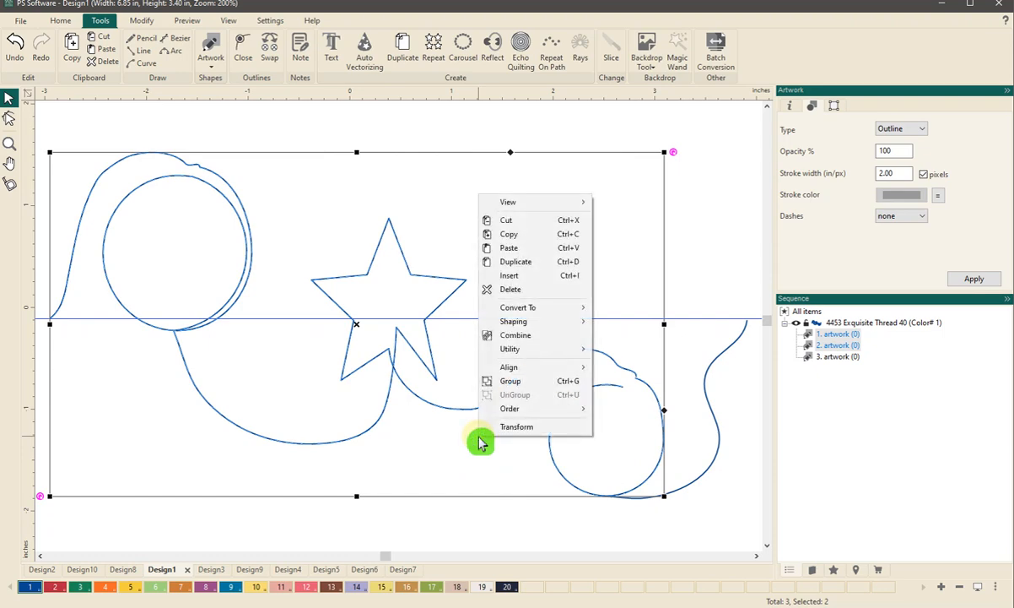
{"action": "mouse_move", "coordinate": [519, 349]}
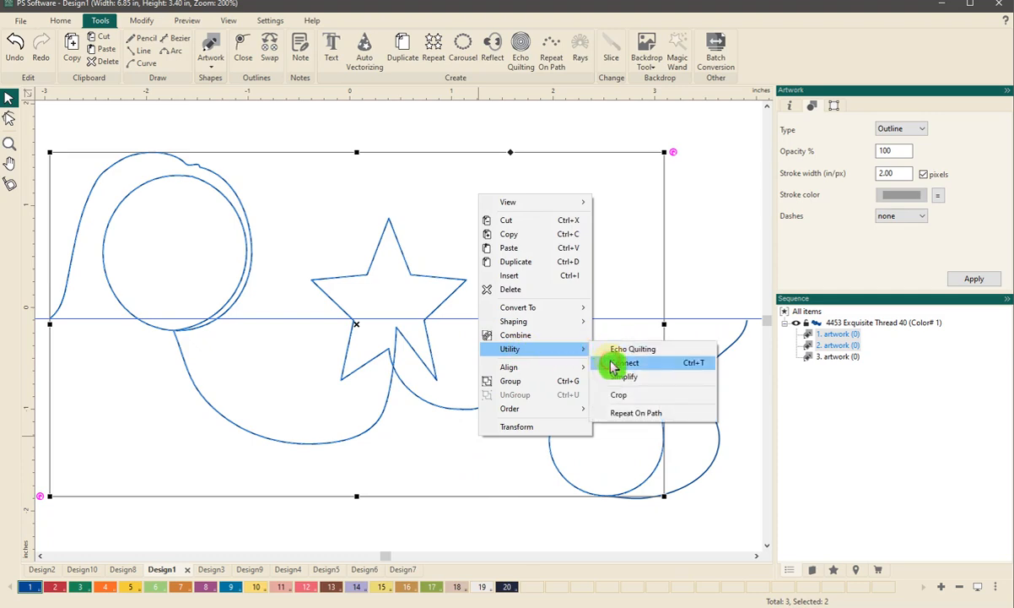
{"action": "left_click", "coordinate": [625, 362]}
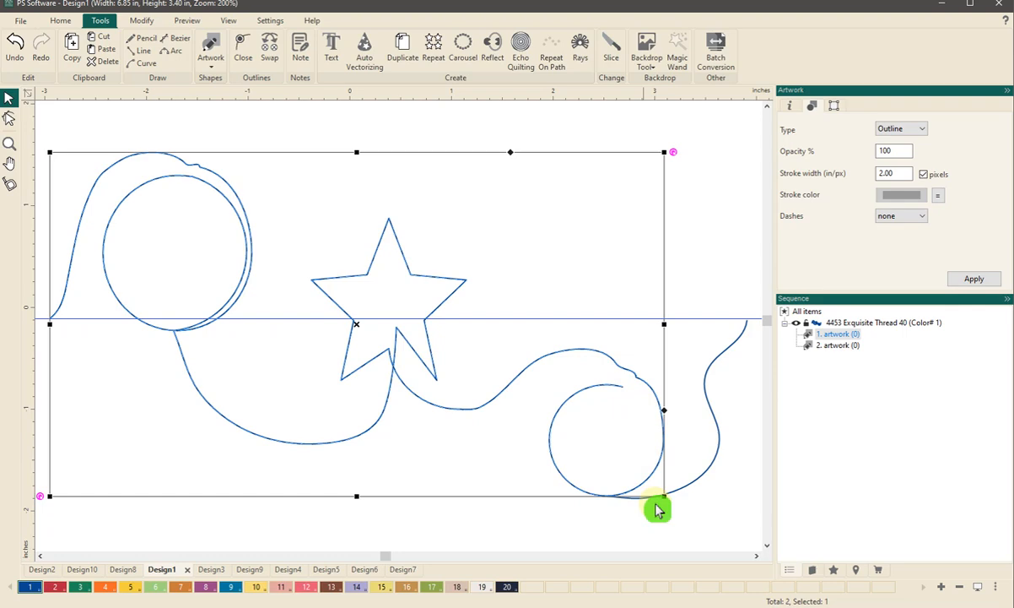
Draw a three-point arc from the smaller circle's open end, just inside its right side, to the circle's bottom where the last curve starts
{"action": "left_click", "coordinate": [703, 484]}
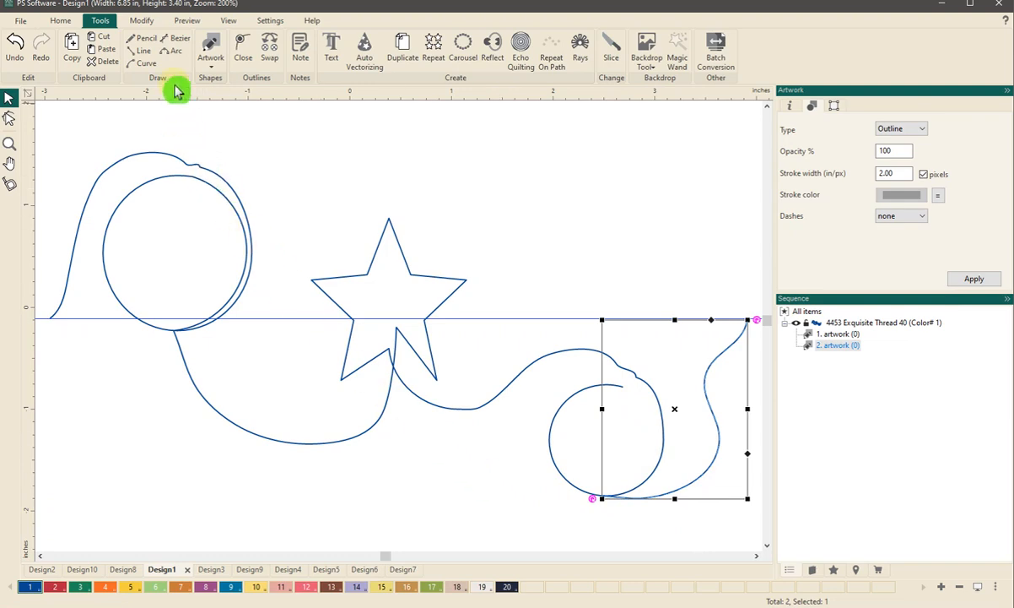
{"action": "left_click", "coordinate": [172, 50]}
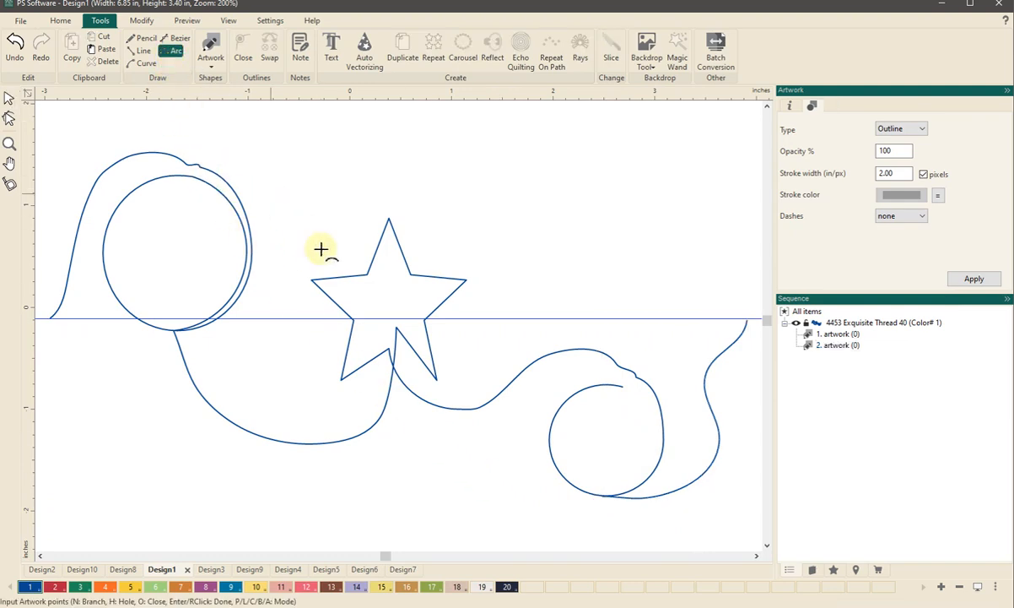
{"action": "left_click", "coordinate": [623, 386]}
{"action": "left_click", "coordinate": [651, 443]}
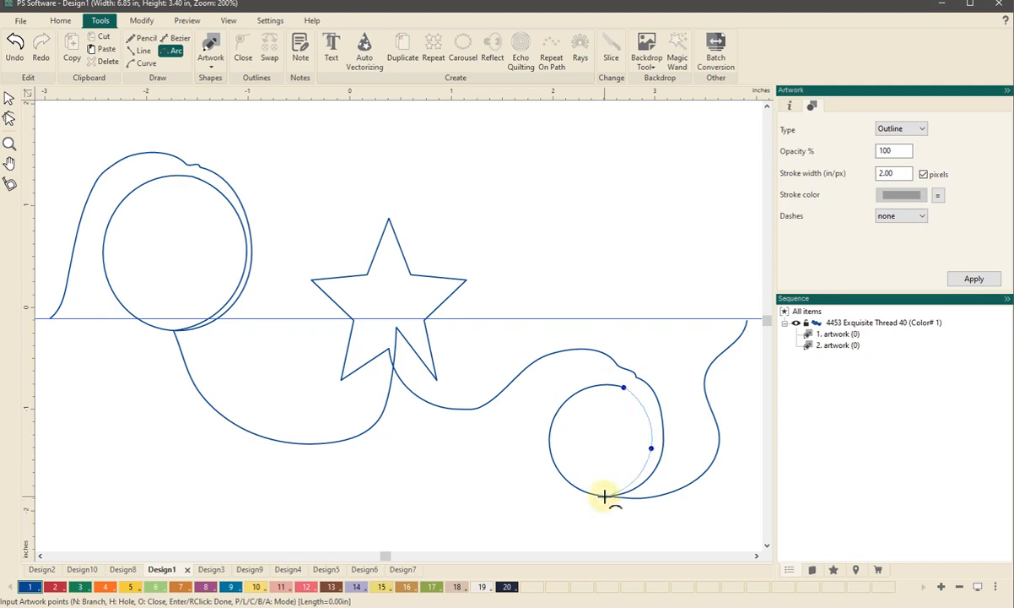
{"action": "left_click", "coordinate": [604, 497]}
{"action": "left_click", "coordinate": [11, 103]}
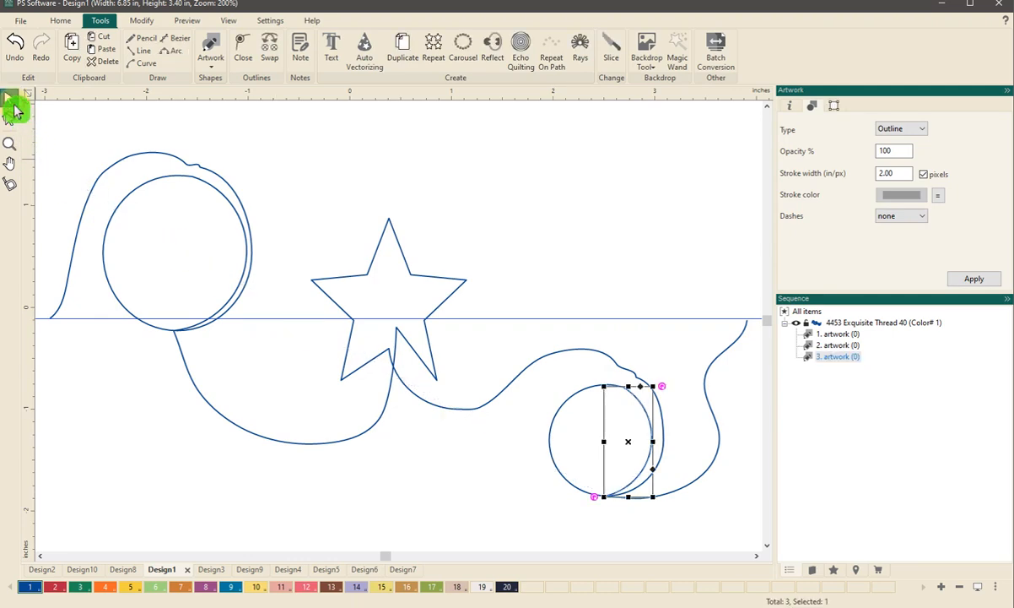
Select the joined path and display its points to examine where it ends on the smaller circle
{"action": "left_click", "coordinate": [551, 356]}
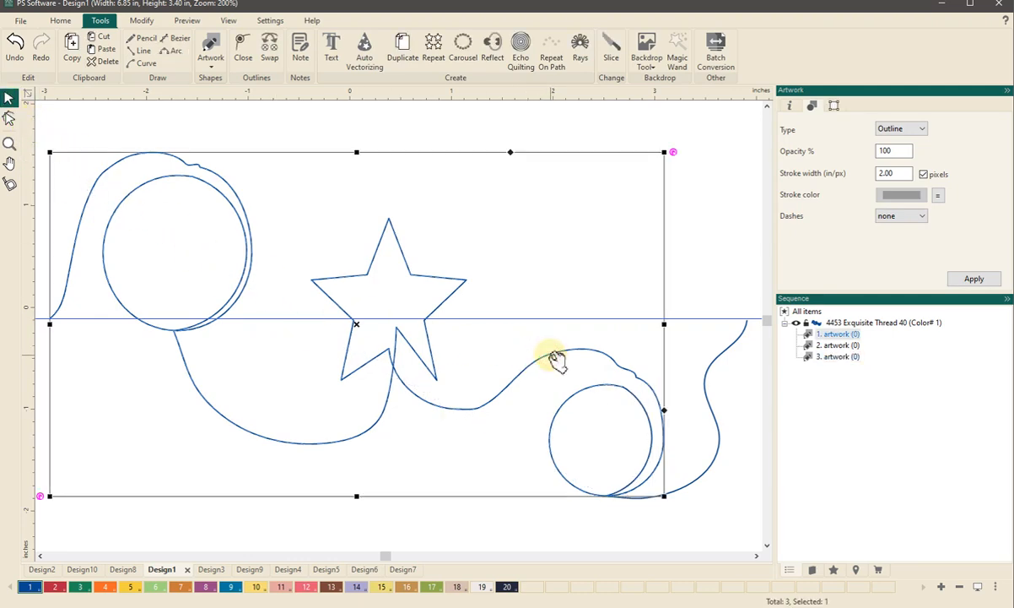
{"action": "left_click", "coordinate": [10, 119]}
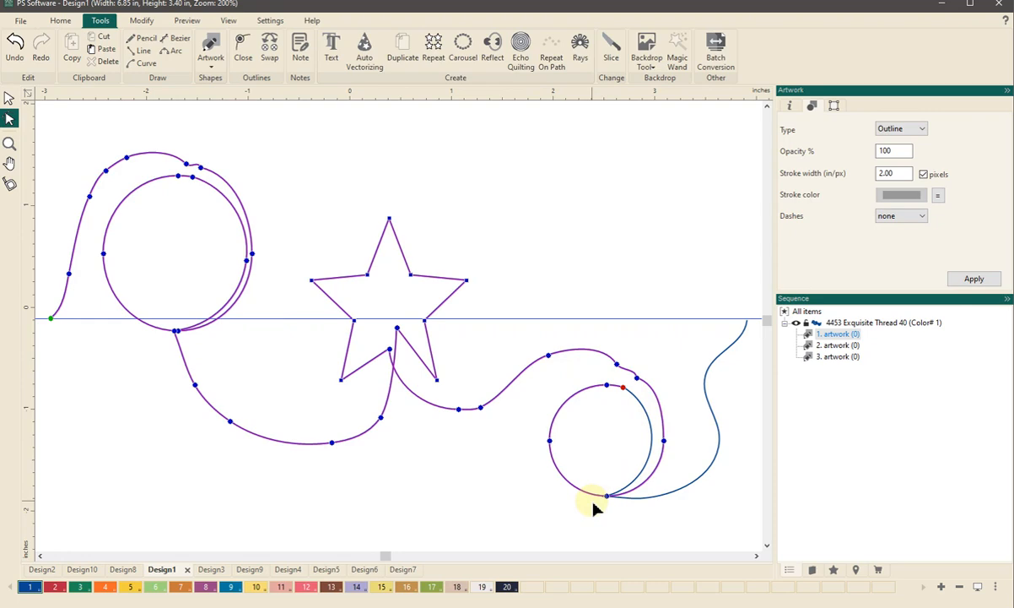
{"action": "left_click", "coordinate": [10, 99]}
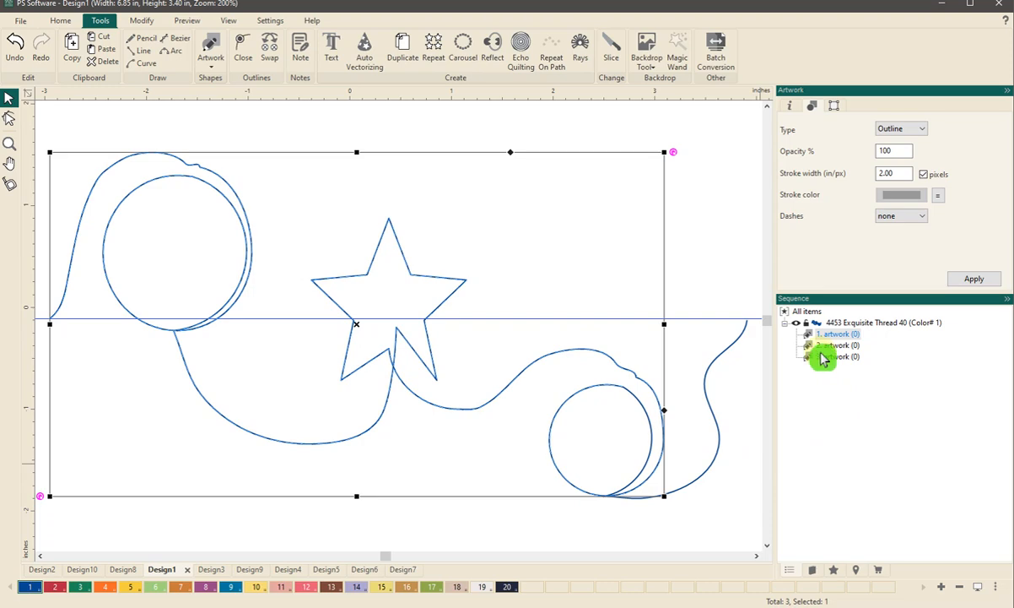
Connect the three-point arc on the smaller circle to the joined path
{"action": "mouse_move", "coordinate": [817, 363]}
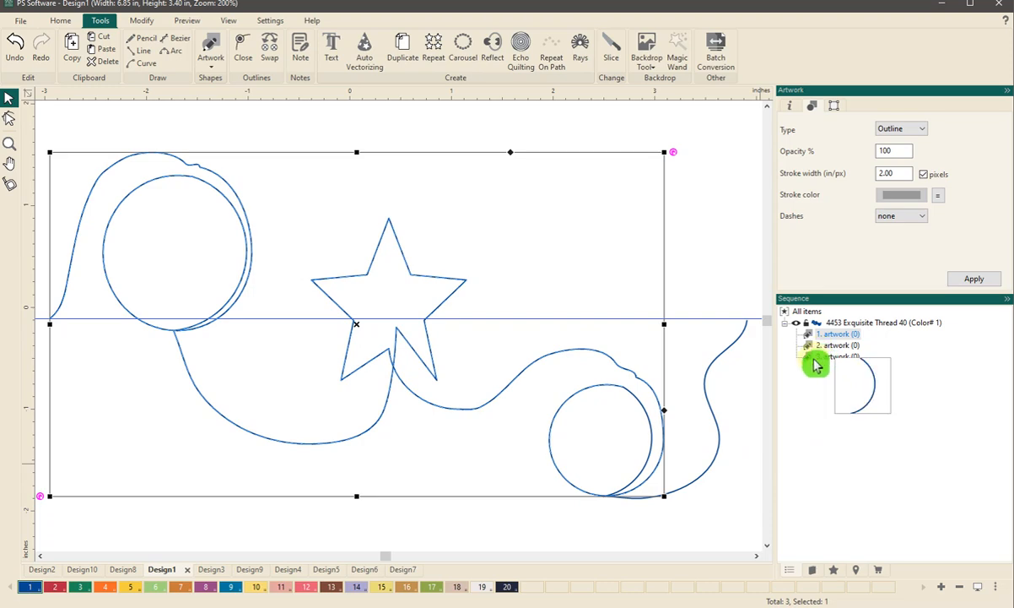
{"action": "left_click", "coordinate": [817, 357], "text": "ctrl"}
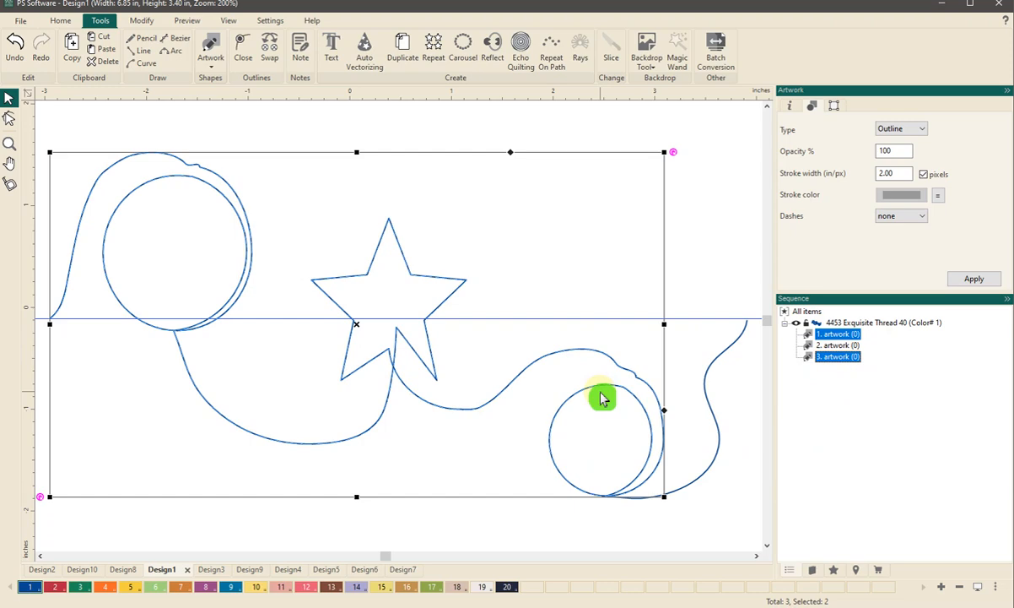
{"action": "right_click", "coordinate": [601, 400]}
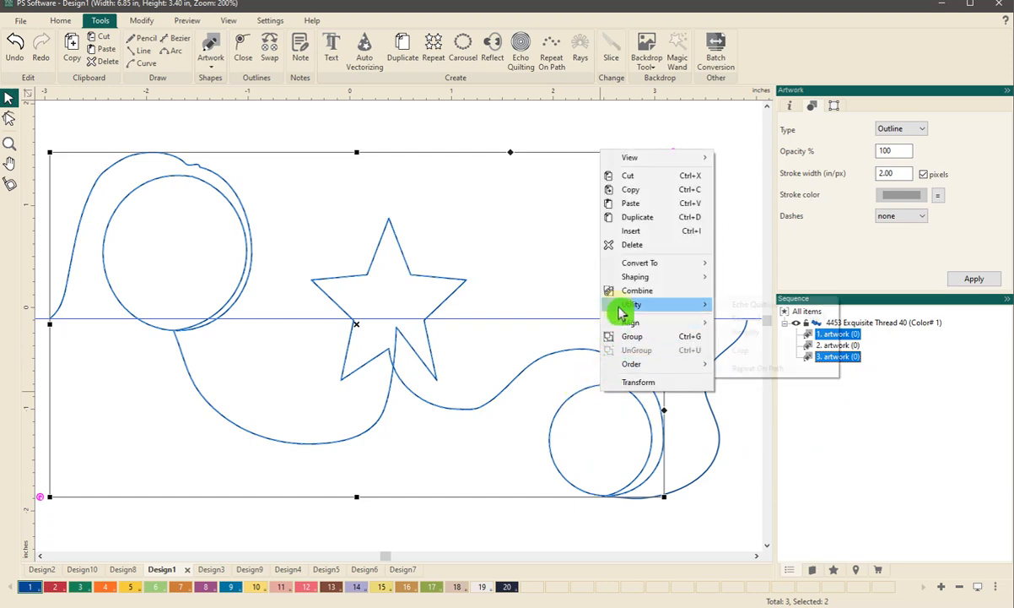
{"action": "mouse_move", "coordinate": [659, 304]}
{"action": "left_click", "coordinate": [742, 320]}
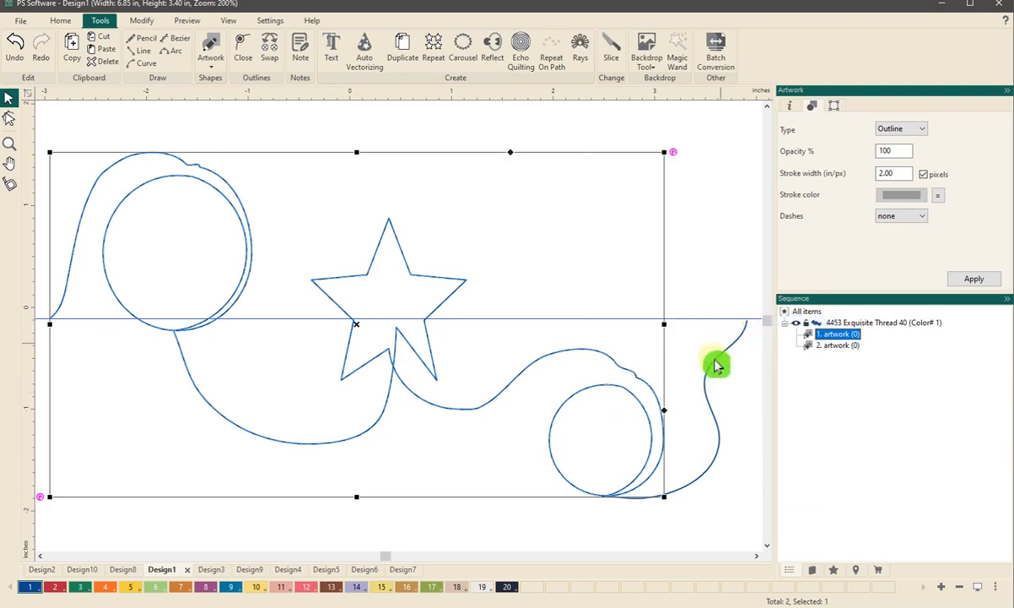
Connect the last curve, which starts at the smaller circle's bottom, to the joined path
{"action": "left_click", "coordinate": [832, 355], "text": "ctrl"}
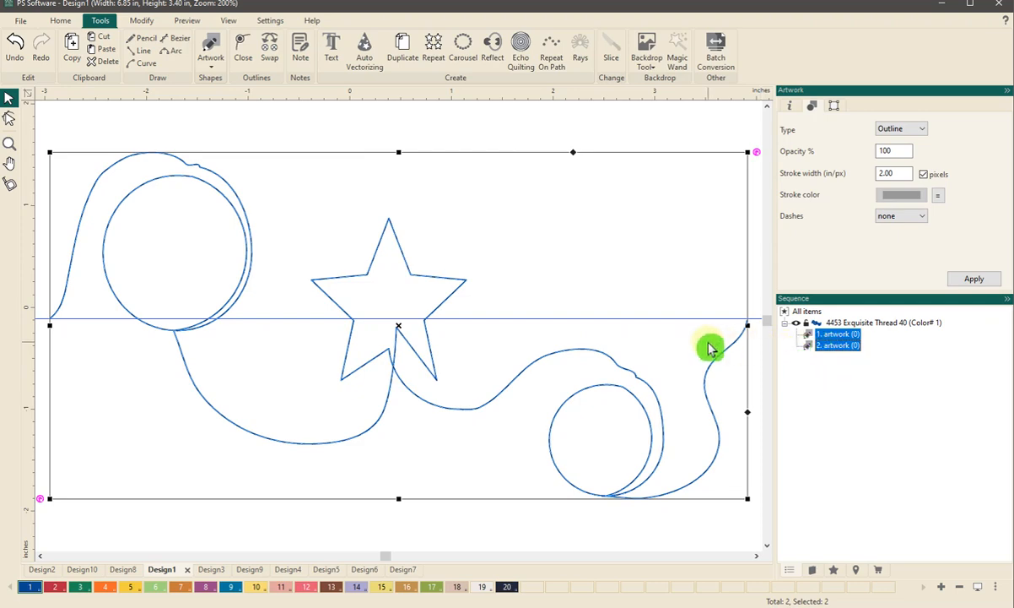
{"action": "right_click", "coordinate": [709, 347]}
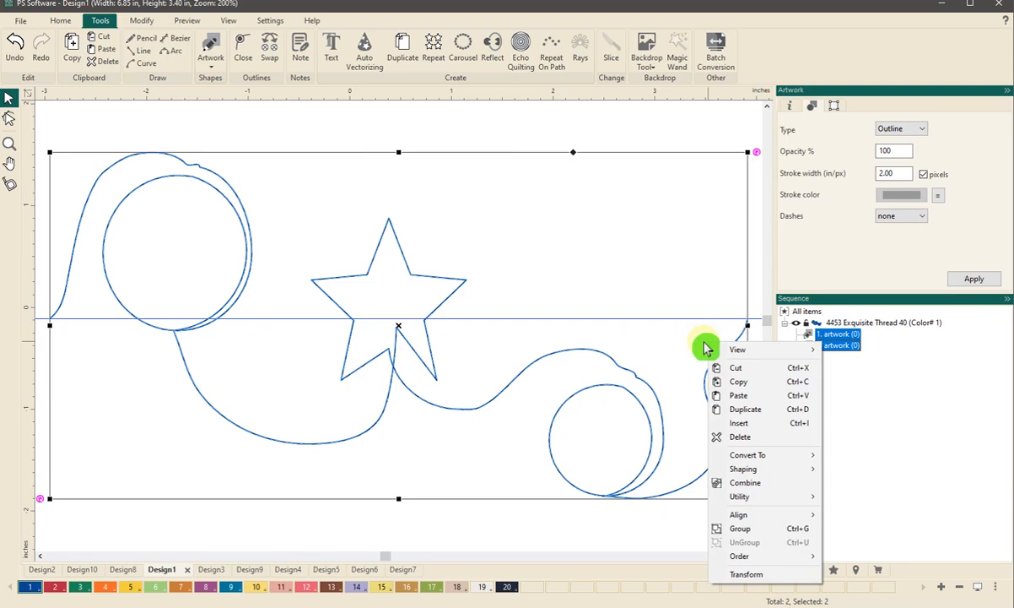
{"action": "mouse_move", "coordinate": [742, 498]}
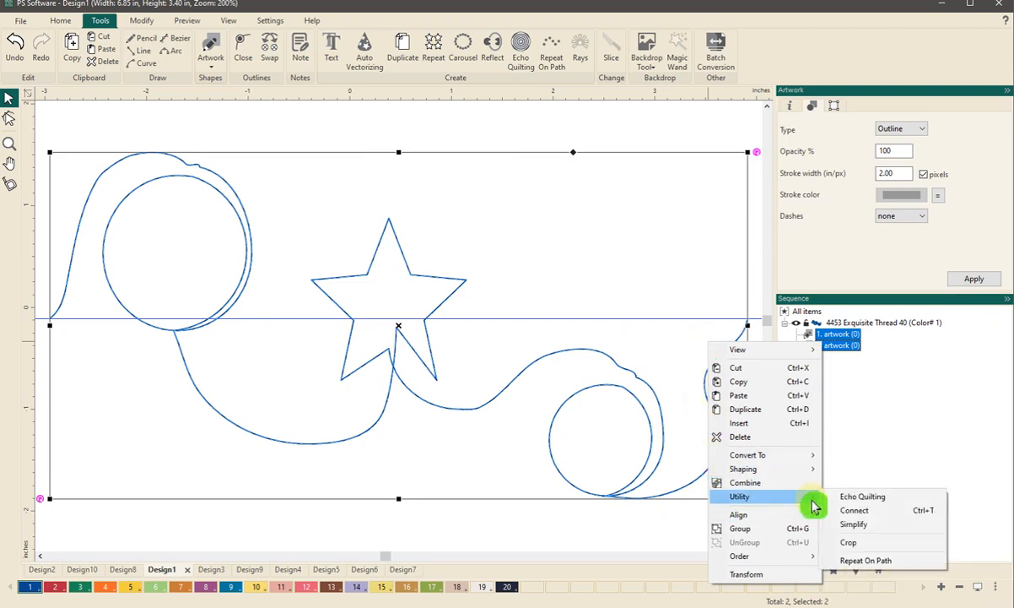
{"action": "left_click", "coordinate": [840, 510]}
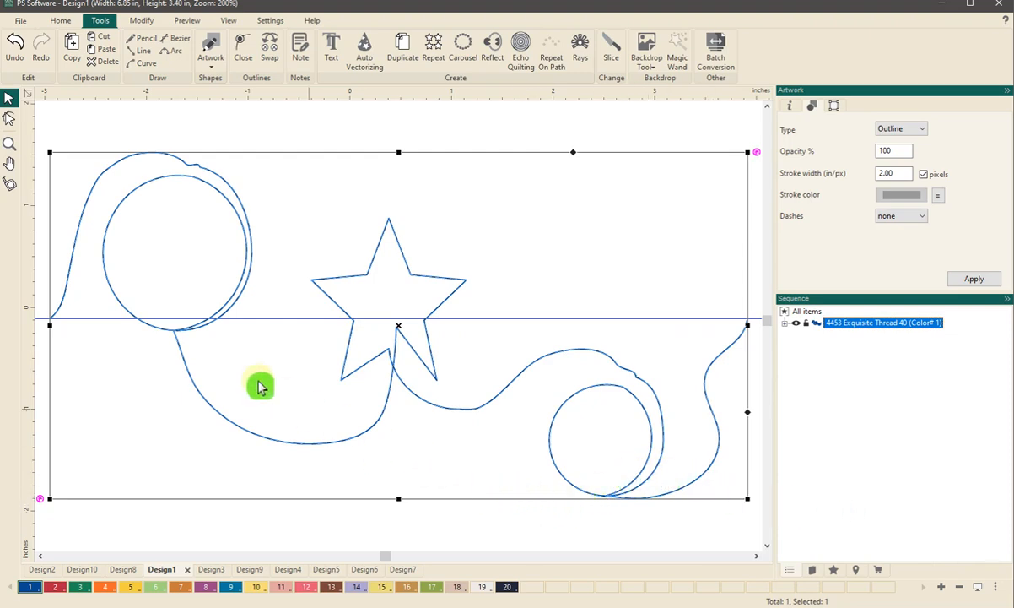
Remove the bump above the larger circle by deleting its extra point, moving the joint onto the circle and smoothing the entry curve
{"action": "left_click", "coordinate": [12, 119]}
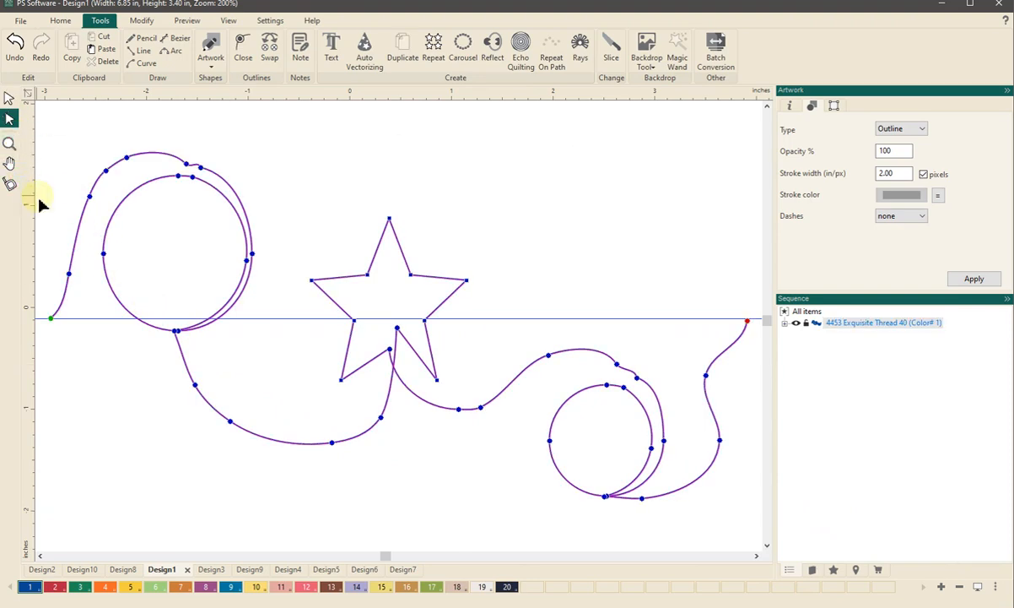
{"action": "left_click", "coordinate": [188, 162]}
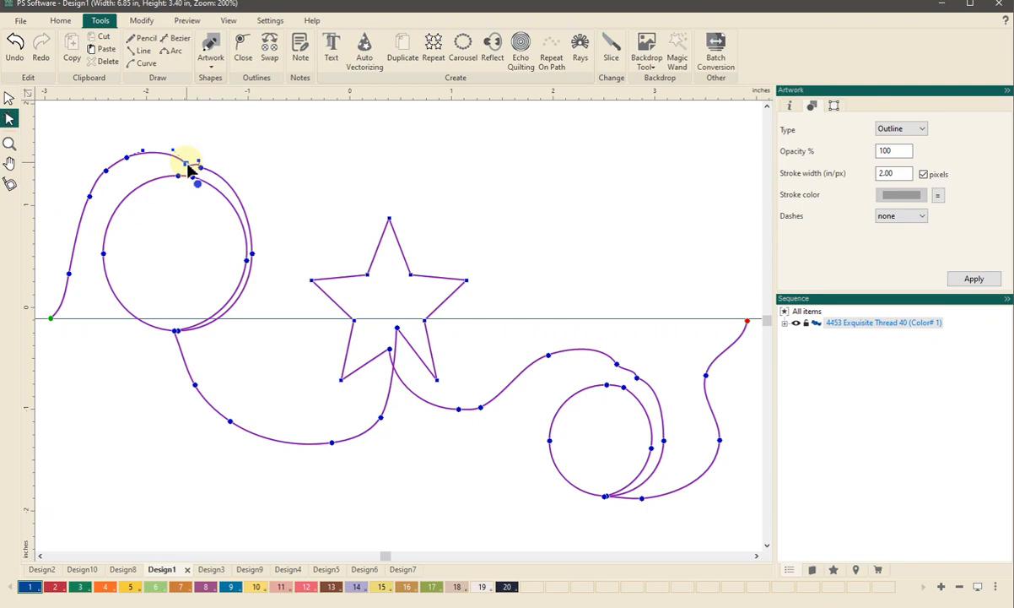
{"action": "key", "text": "Delete"}
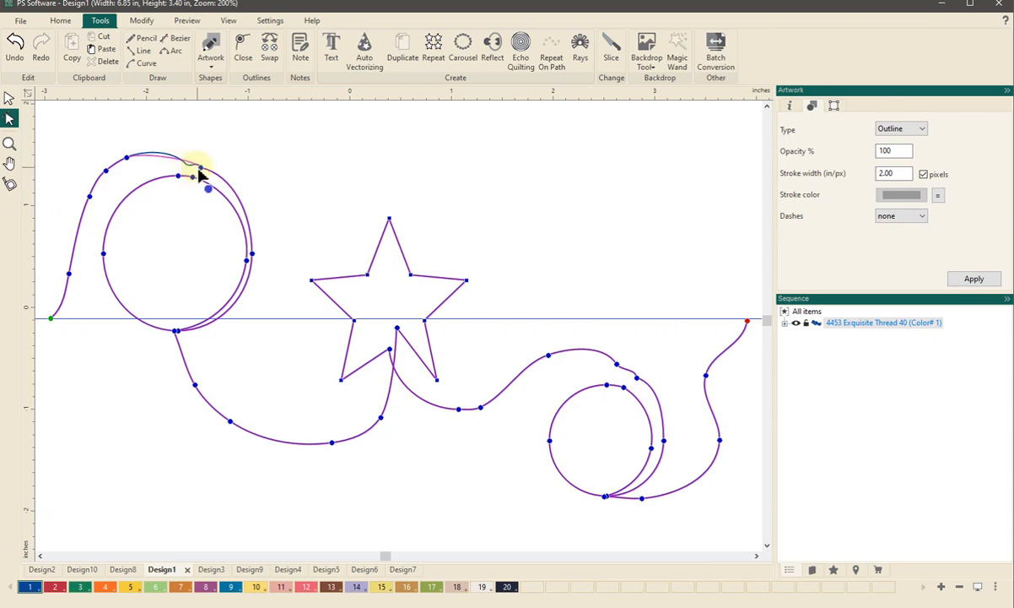
{"action": "left_click", "coordinate": [198, 163]}
{"action": "left_click_drag", "start_coordinate": [200, 168], "coordinate": [153, 155]}
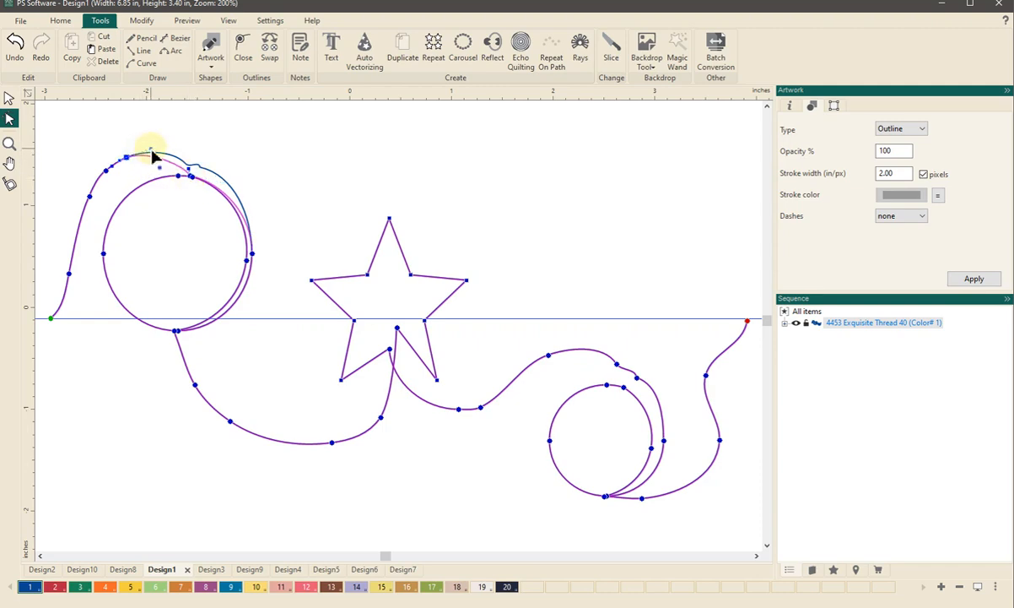
{"action": "left_click", "coordinate": [251, 253]}
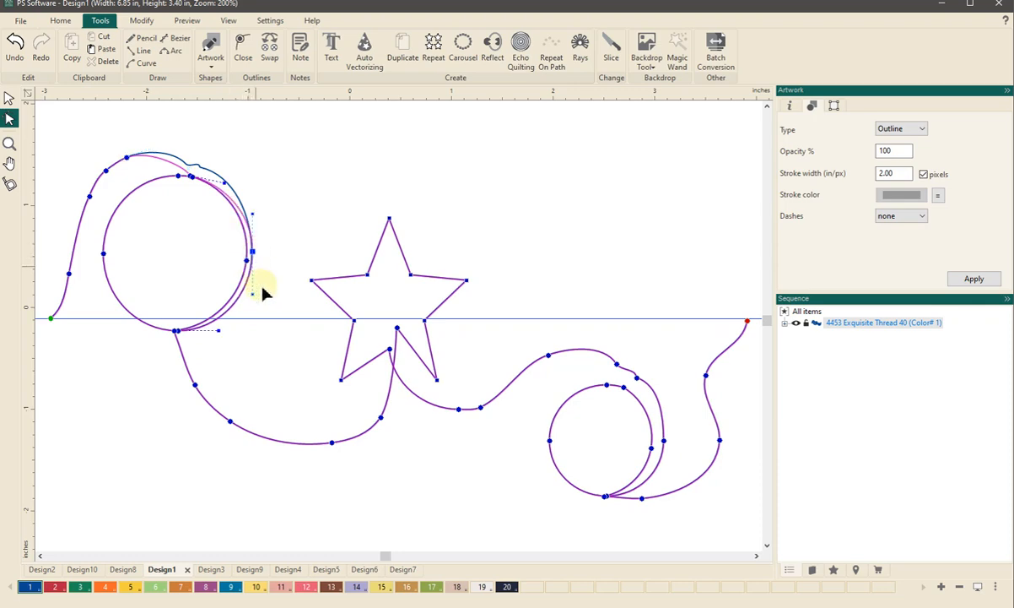
{"action": "left_click", "coordinate": [287, 347]}
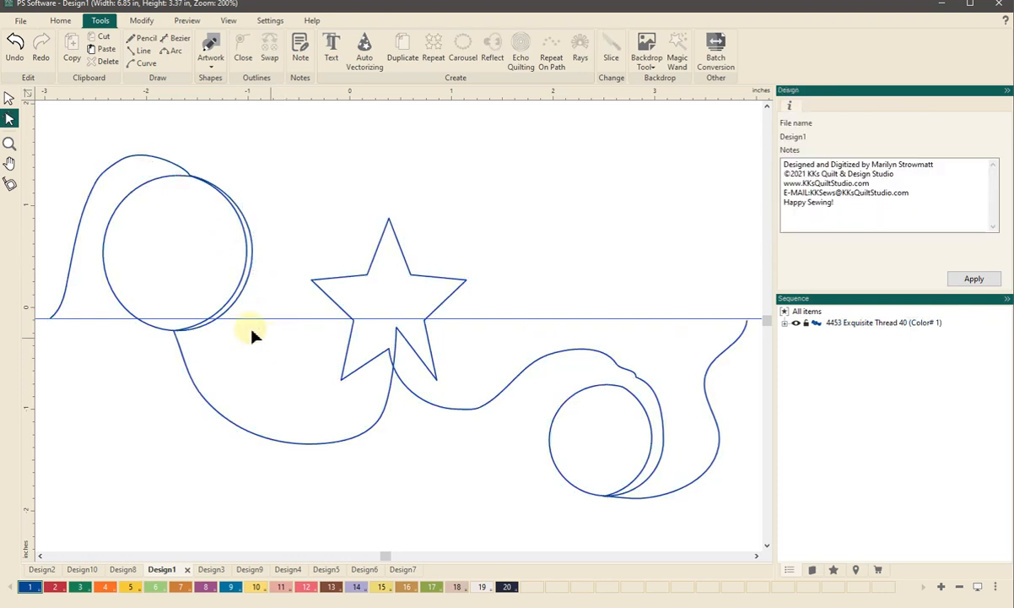
Reshape the larger circle's inner arc to overlay the outer one, and move the star's misplaced point onto the lower inner corner
{"action": "left_click", "coordinate": [231, 306]}
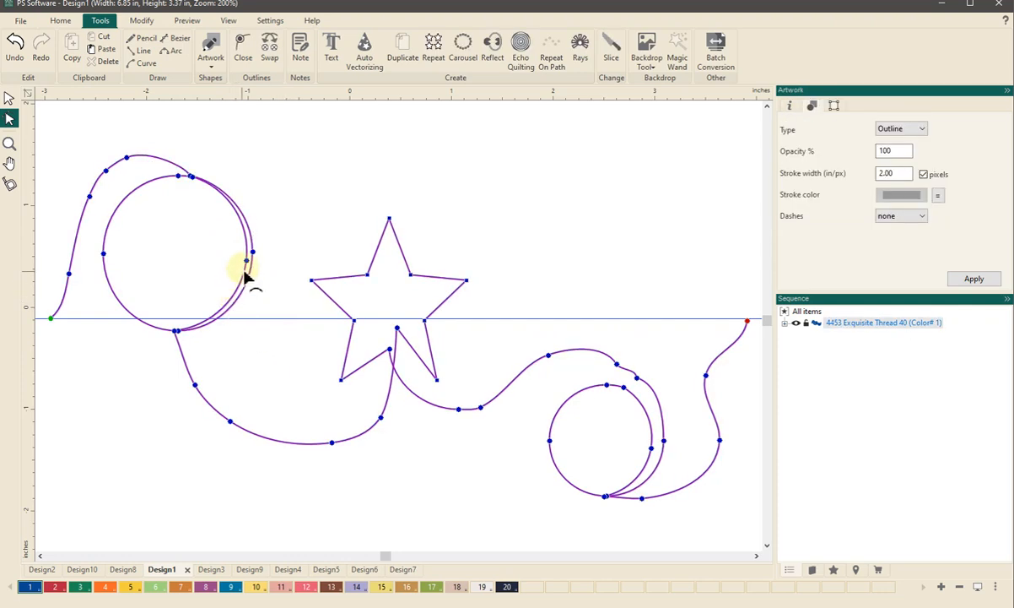
{"action": "left_click_drag", "start_coordinate": [247, 260], "coordinate": [254, 264]}
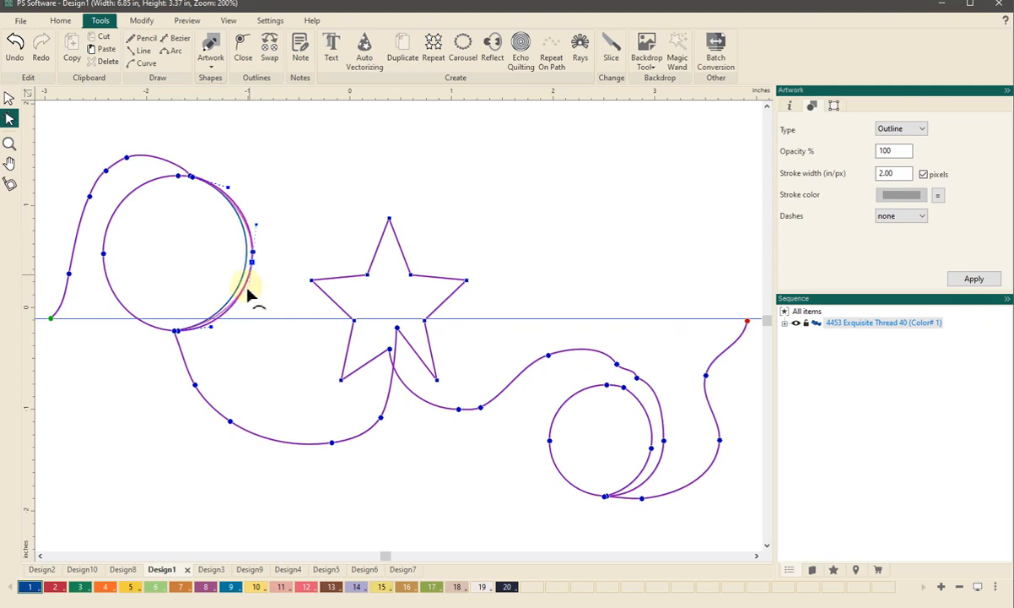
{"action": "left_click_drag", "start_coordinate": [211, 327], "coordinate": [216, 339]}
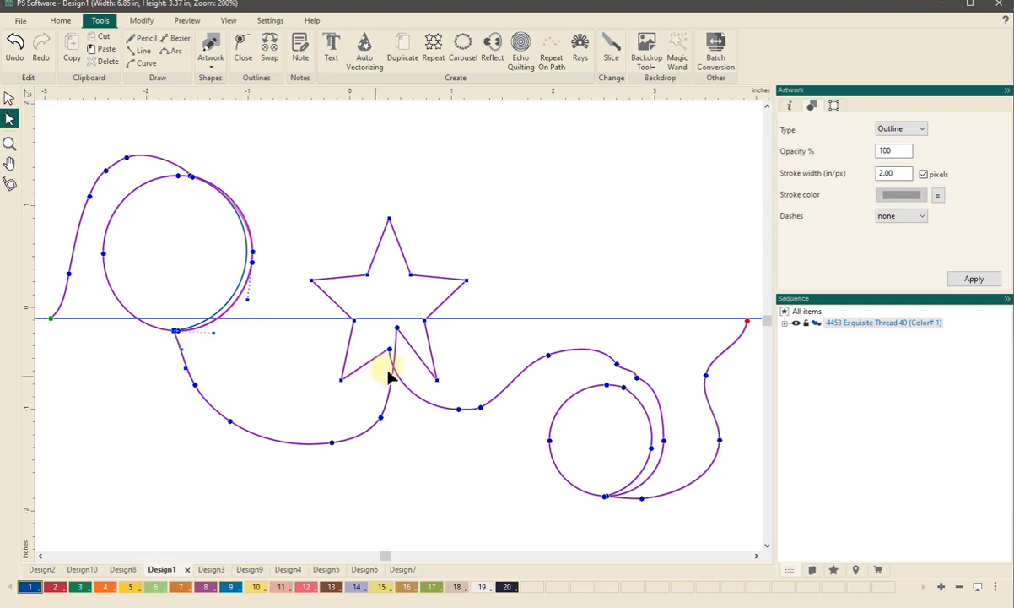
{"action": "left_click_drag", "start_coordinate": [396, 327], "coordinate": [391, 352]}
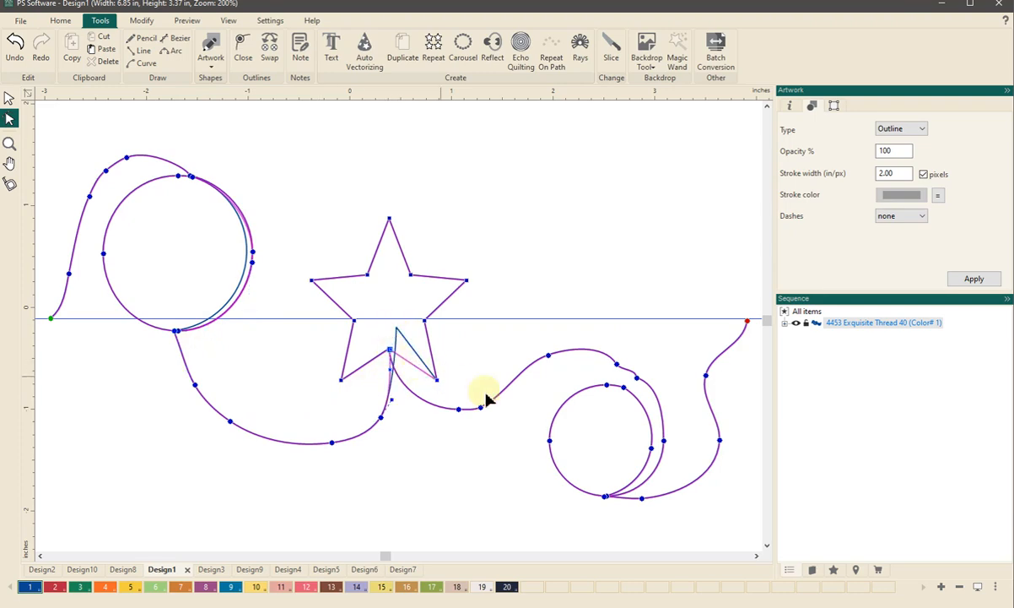
Delete the bump point above the smaller circle, move the joint onto the circle and align the two arcs on its outer side
{"action": "left_click", "coordinate": [620, 365]}
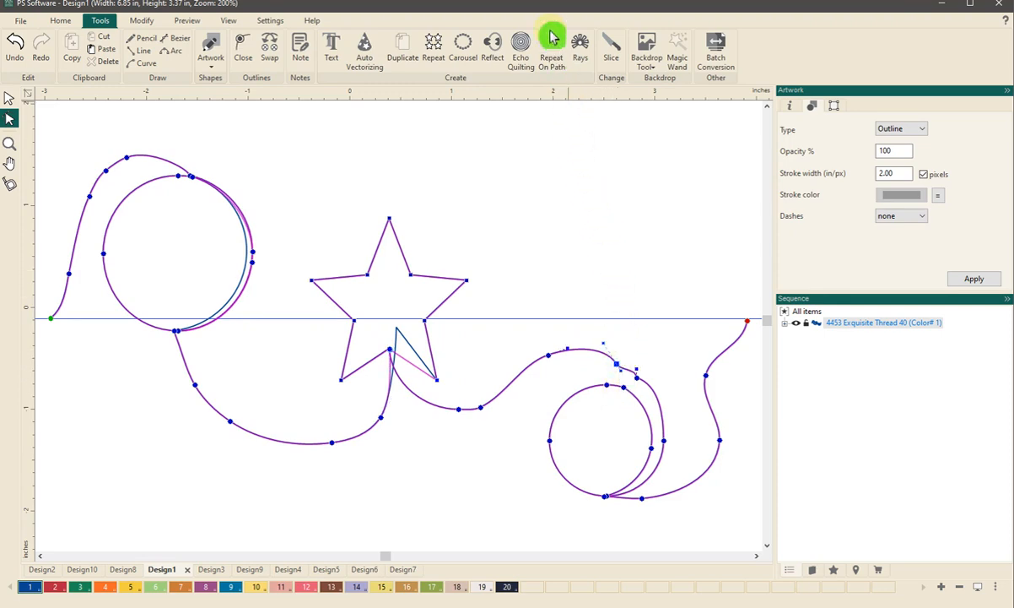
{"action": "key", "text": "Delete"}
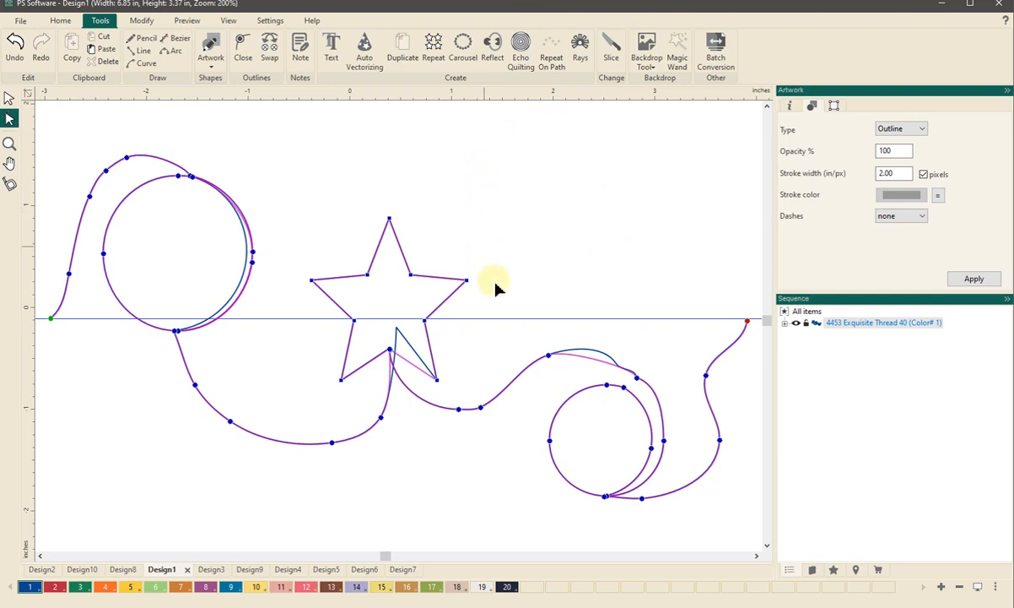
{"action": "left_click_drag", "start_coordinate": [637, 391], "coordinate": [666, 448]}
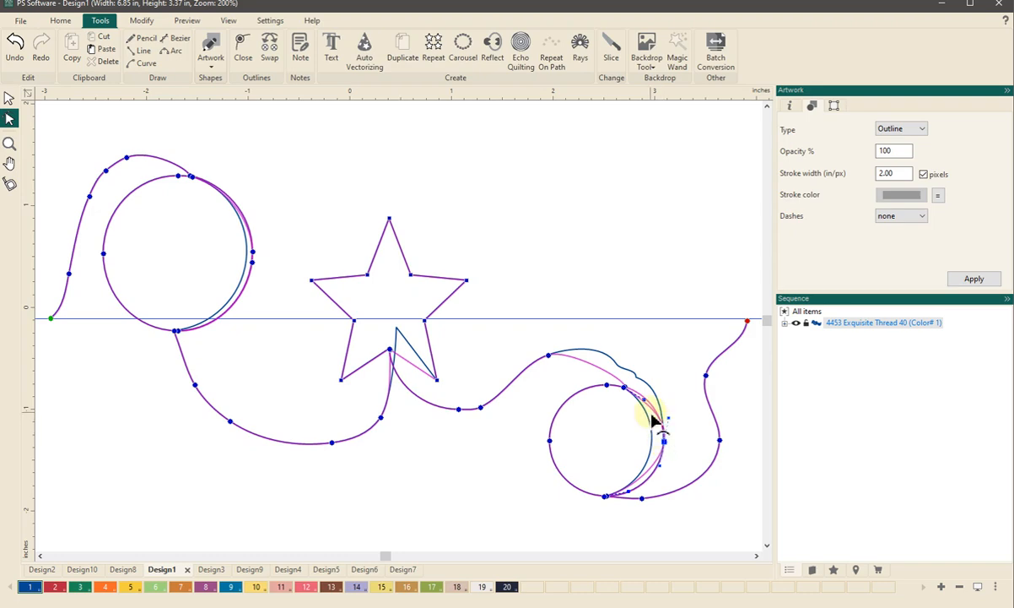
{"action": "left_click_drag", "start_coordinate": [646, 405], "coordinate": [644, 399]}
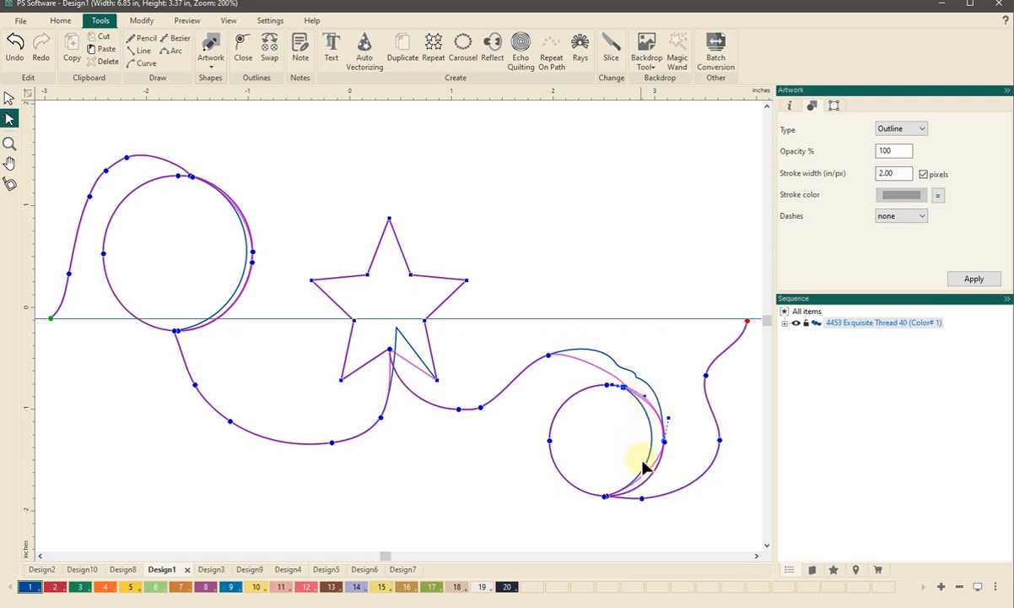
{"action": "left_click_drag", "start_coordinate": [644, 485], "coordinate": [644, 495]}
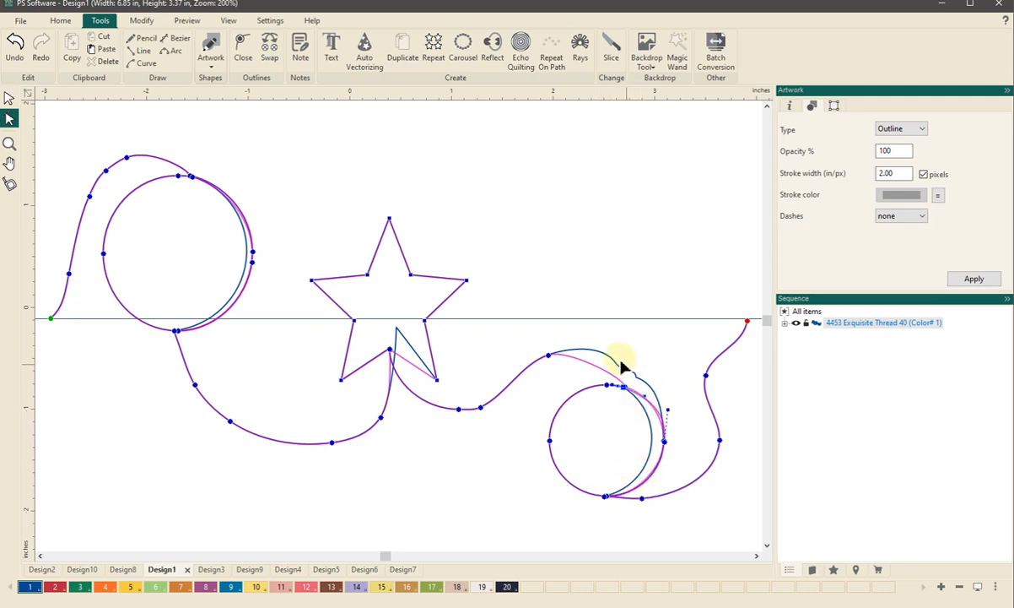
Reshape the curve entering the smaller circle into a smooth arch that meets the circle's outline
{"action": "left_click", "coordinate": [546, 357]}
{"action": "left_click_drag", "start_coordinate": [564, 351], "coordinate": [597, 340]}
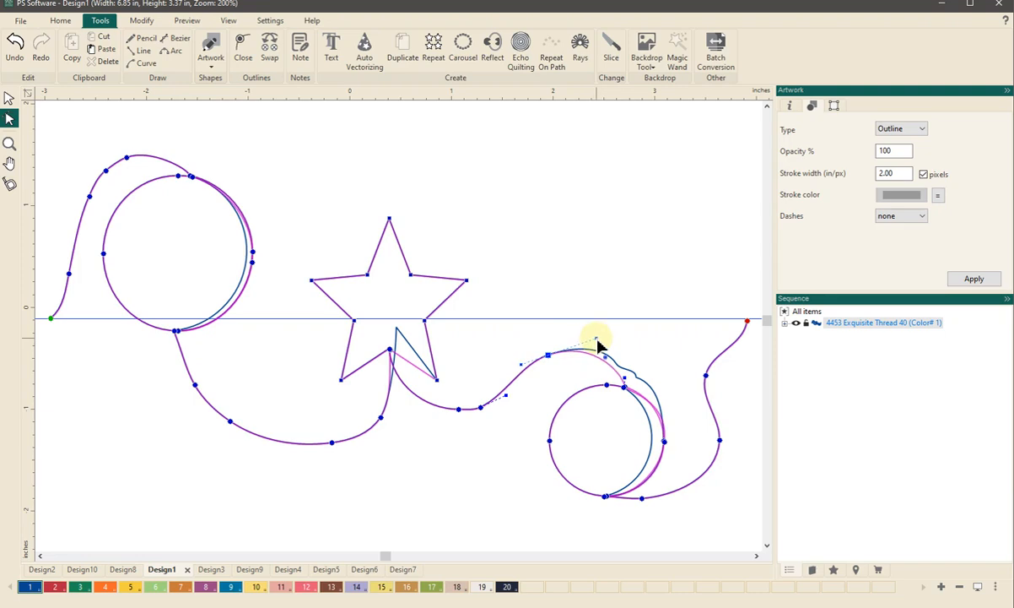
{"action": "left_click", "coordinate": [516, 449]}
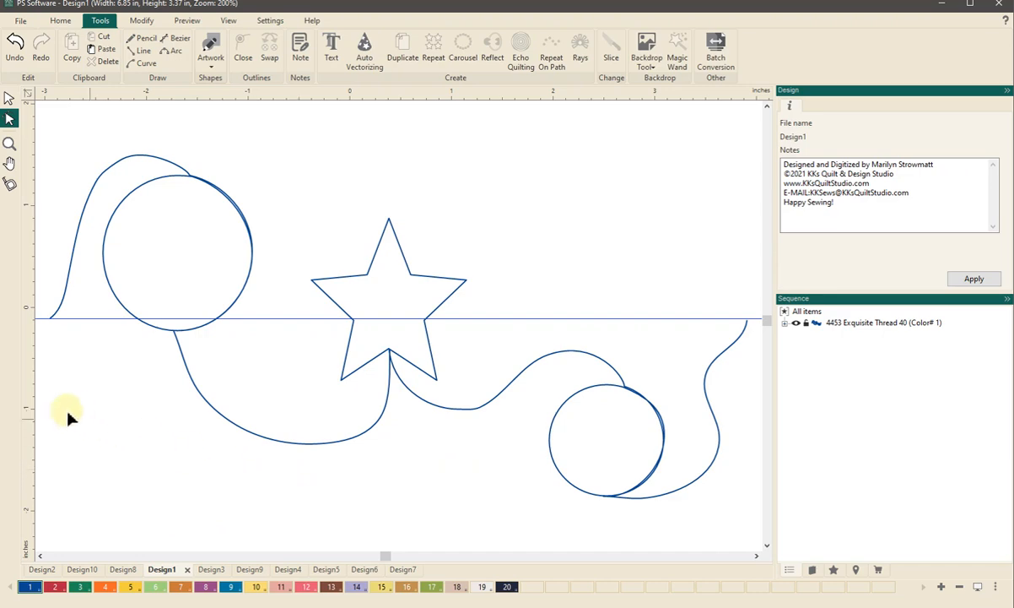
Select the joined path and preview it in the Repeat tool with 3 across and 3 down, without applying it
{"action": "left_click", "coordinate": [10, 100]}
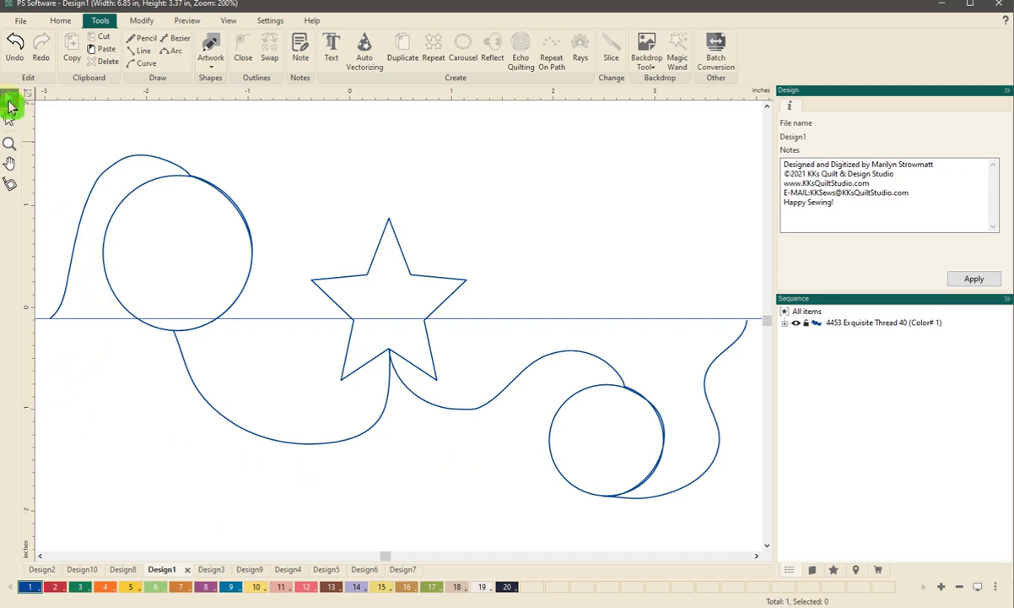
{"action": "left_click", "coordinate": [367, 271]}
{"action": "left_click", "coordinate": [432, 44]}
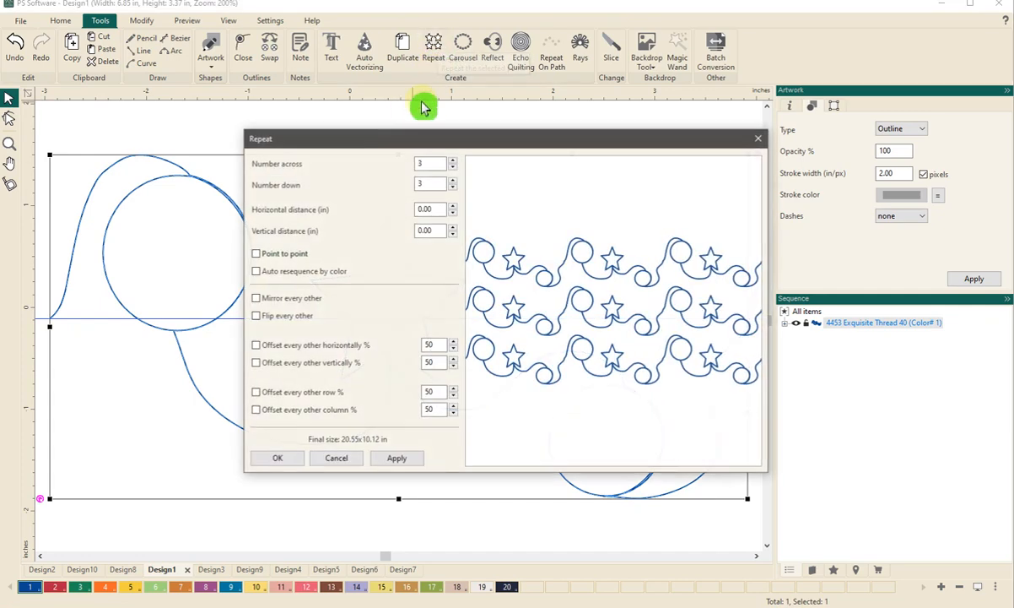
{"action": "left_click", "coordinate": [418, 220]}
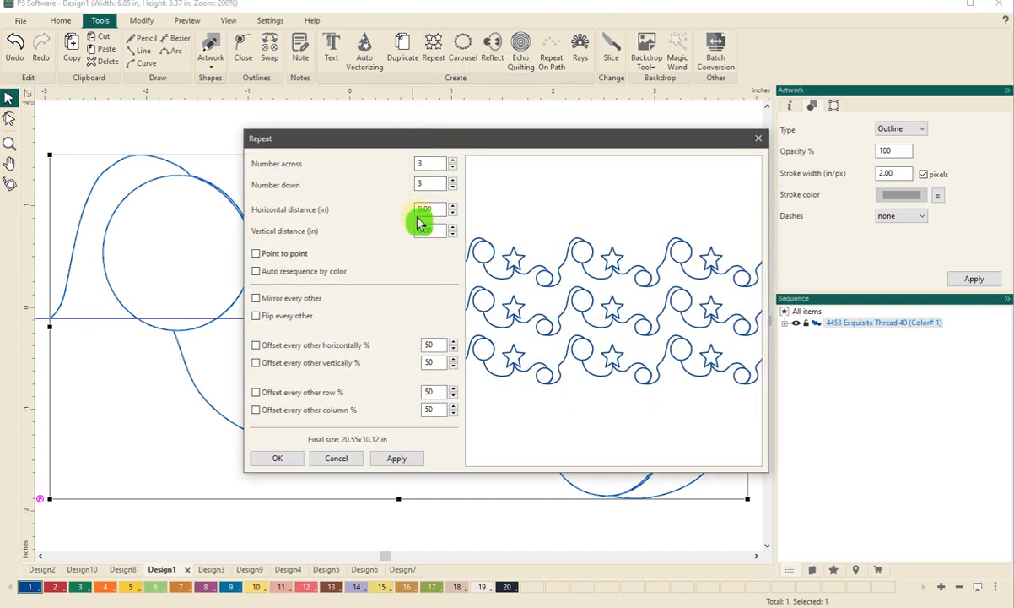
{"action": "left_click", "coordinate": [329, 458]}
Convert the joined path to stitches and play its stitchout simulation
{"action": "left_click", "coordinate": [187, 20]}
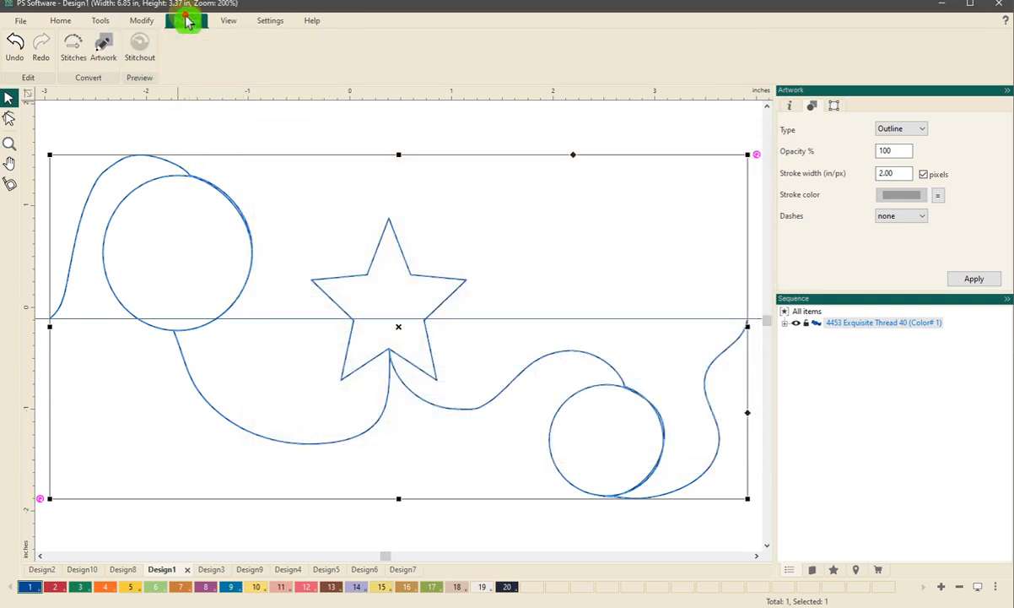
{"action": "left_click", "coordinate": [68, 56]}
{"action": "left_click", "coordinate": [143, 51]}
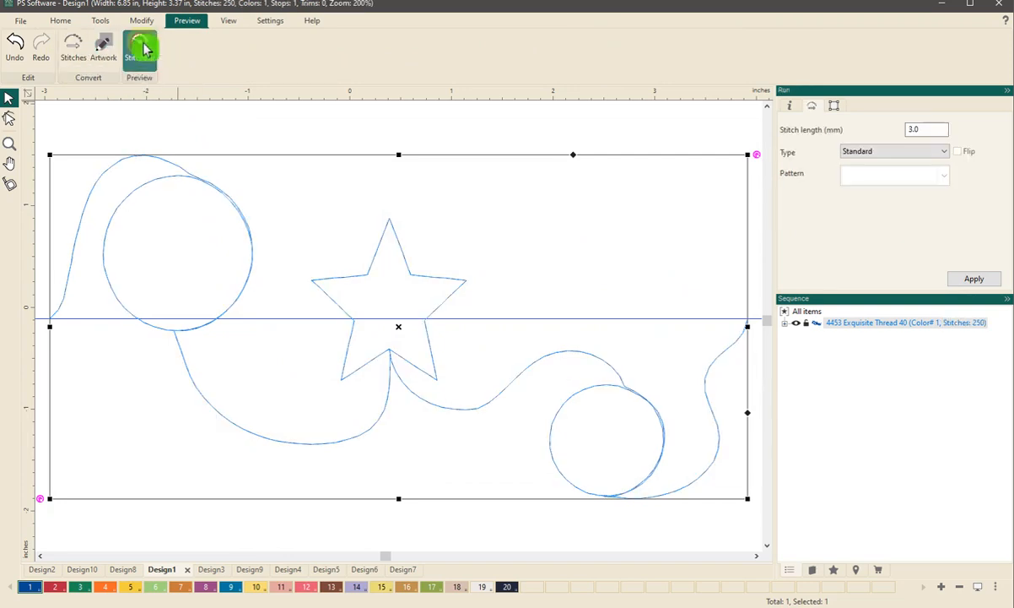
{"action": "left_click", "coordinate": [498, 96]}
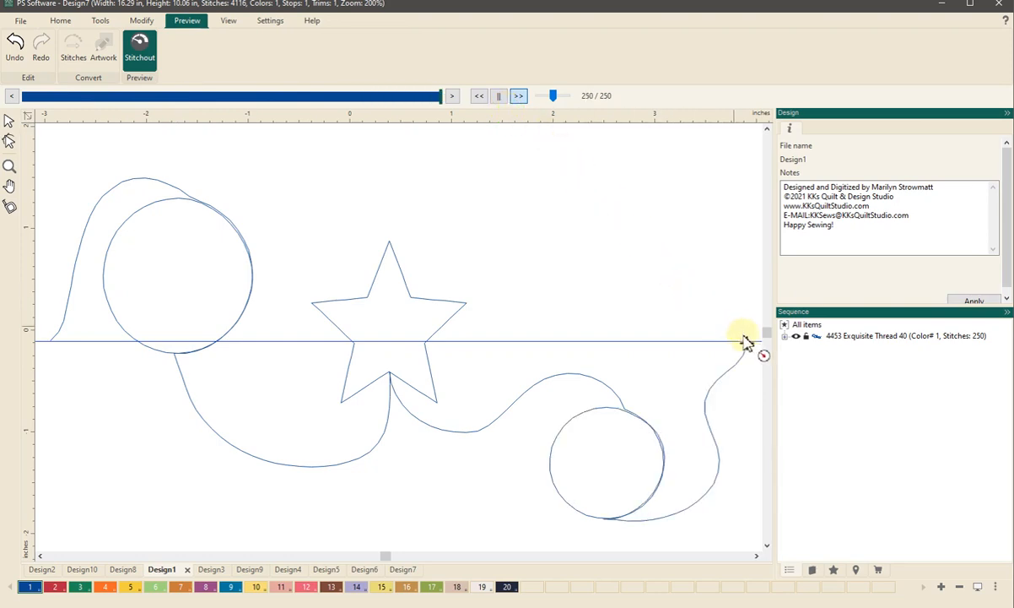
{"action": "left_click", "coordinate": [9, 122]}
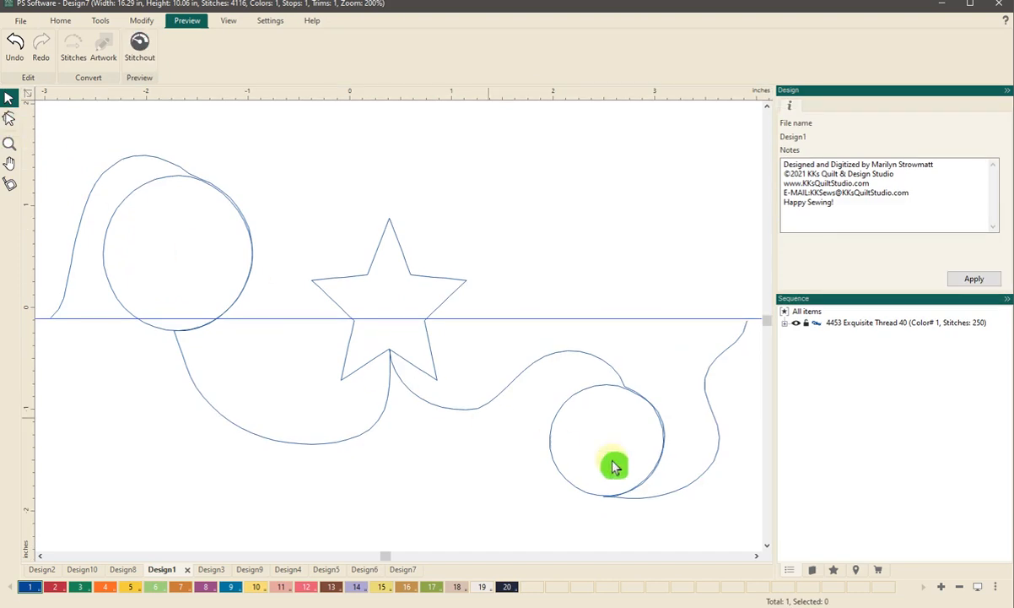
Group the stitched run and expand the group in the sequence to show its contents
{"action": "left_click", "coordinate": [786, 324]}
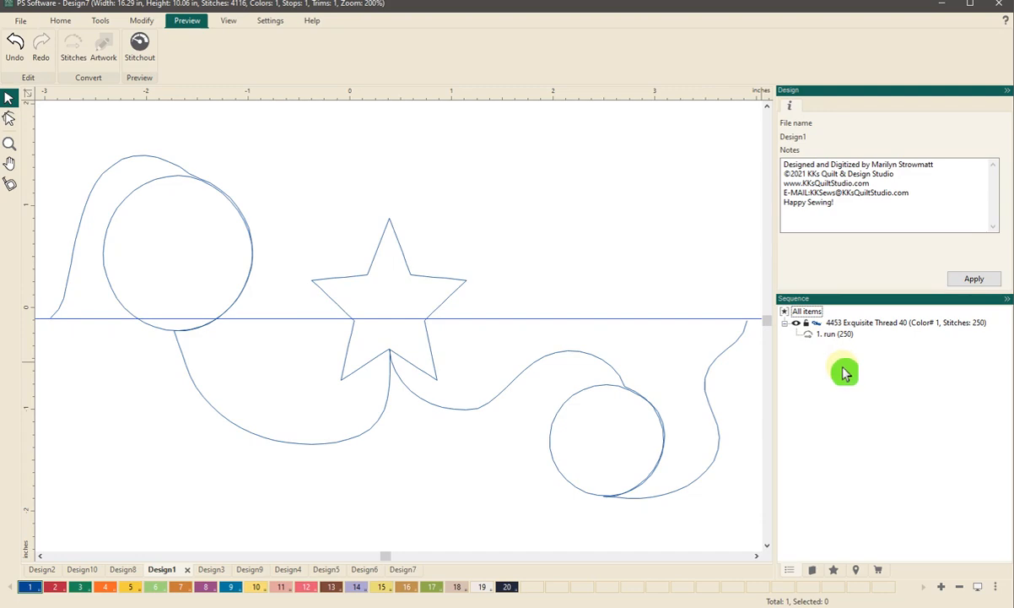
{"action": "left_click", "coordinate": [557, 465]}
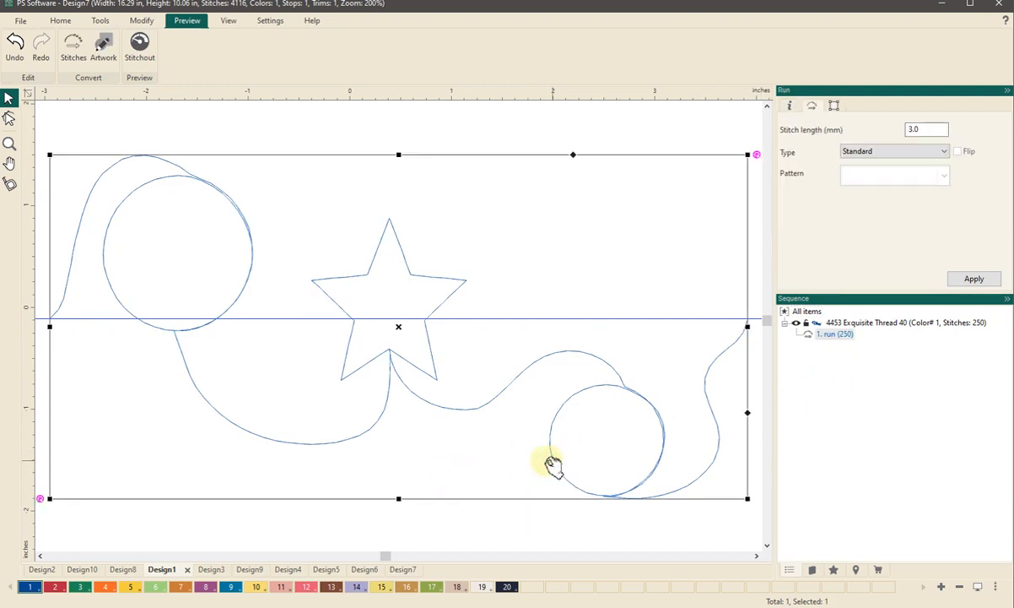
{"action": "right_click", "coordinate": [465, 408]}
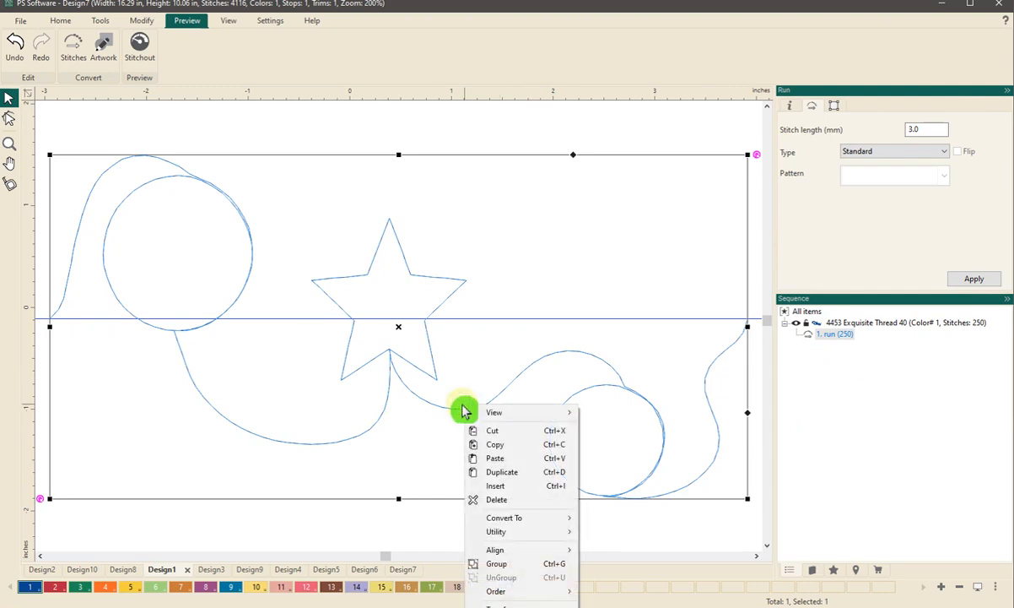
{"action": "left_click", "coordinate": [482, 565]}
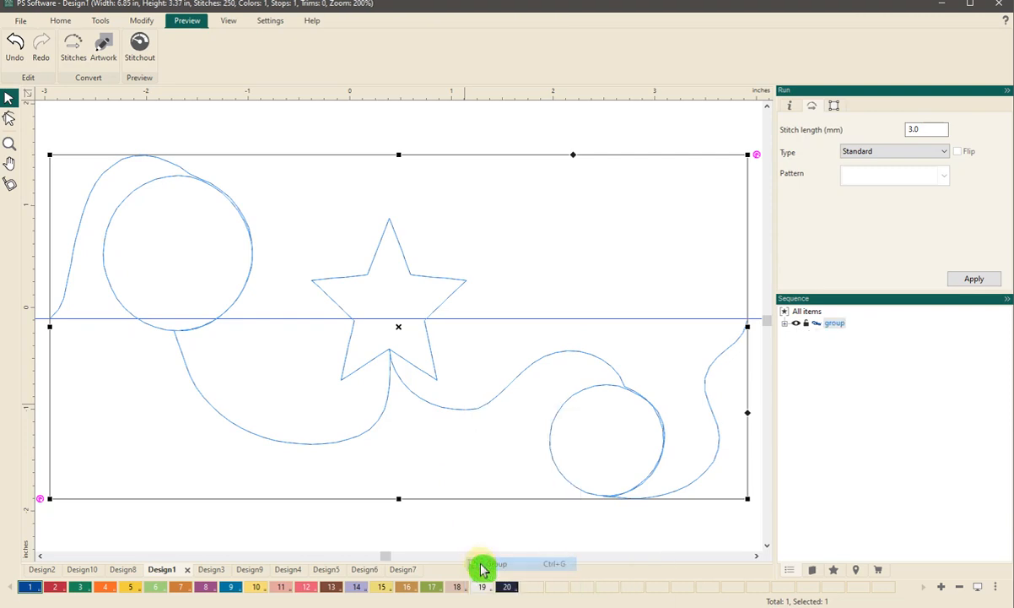
{"action": "left_click", "coordinate": [787, 325]}
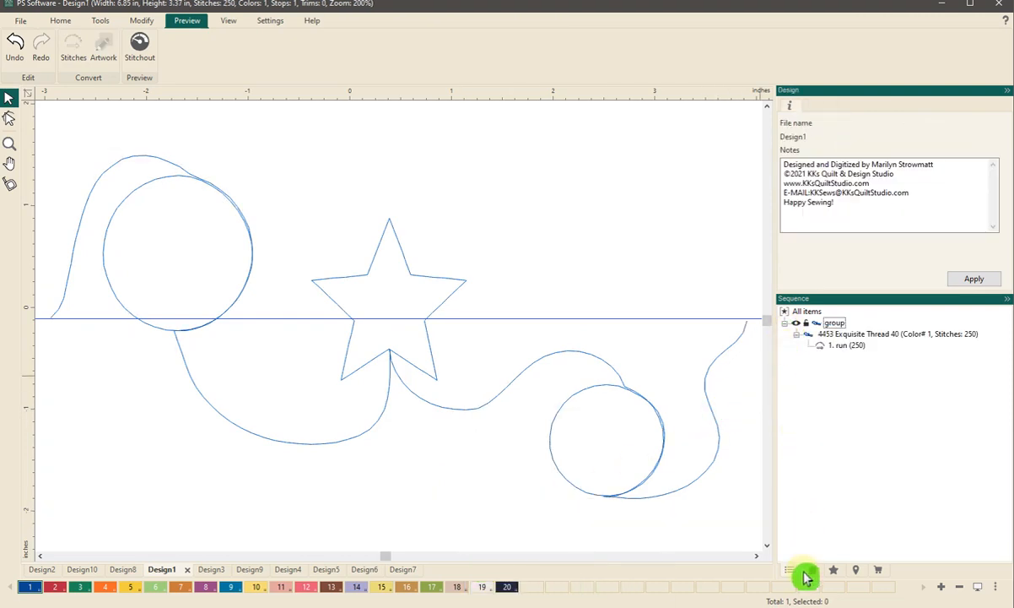
View the Continuous Line designs in the library, return to the sequence and switch to Design2
{"action": "left_click", "coordinate": [810, 571]}
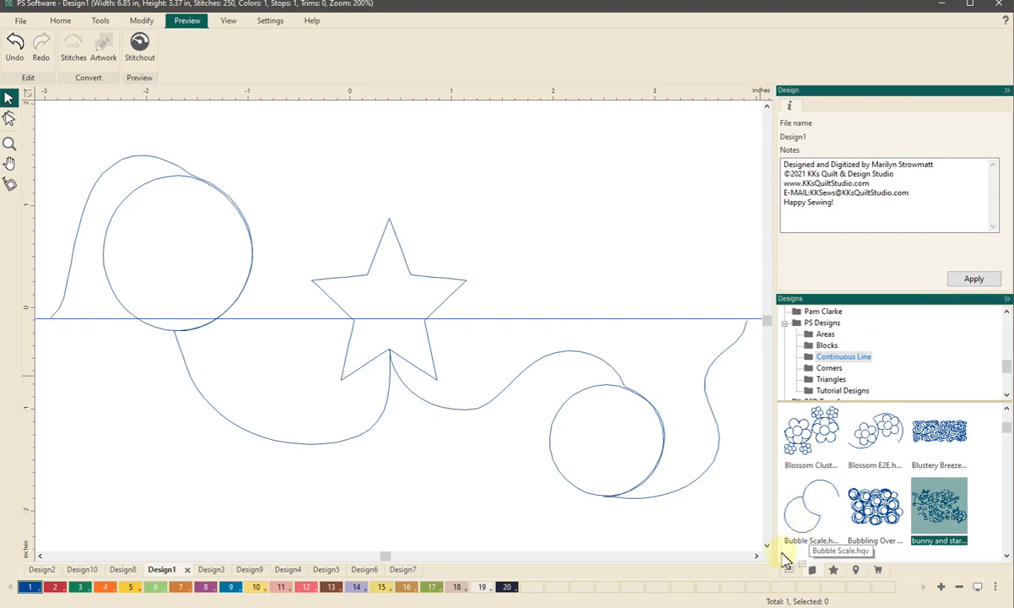
{"action": "left_click", "coordinate": [789, 572]}
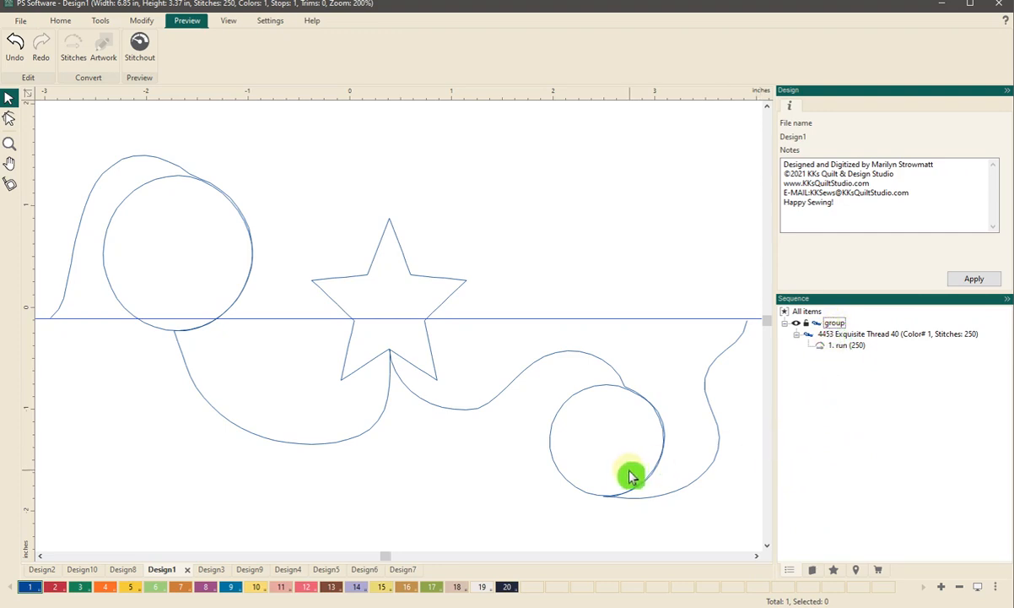
{"action": "left_click", "coordinate": [42, 571]}
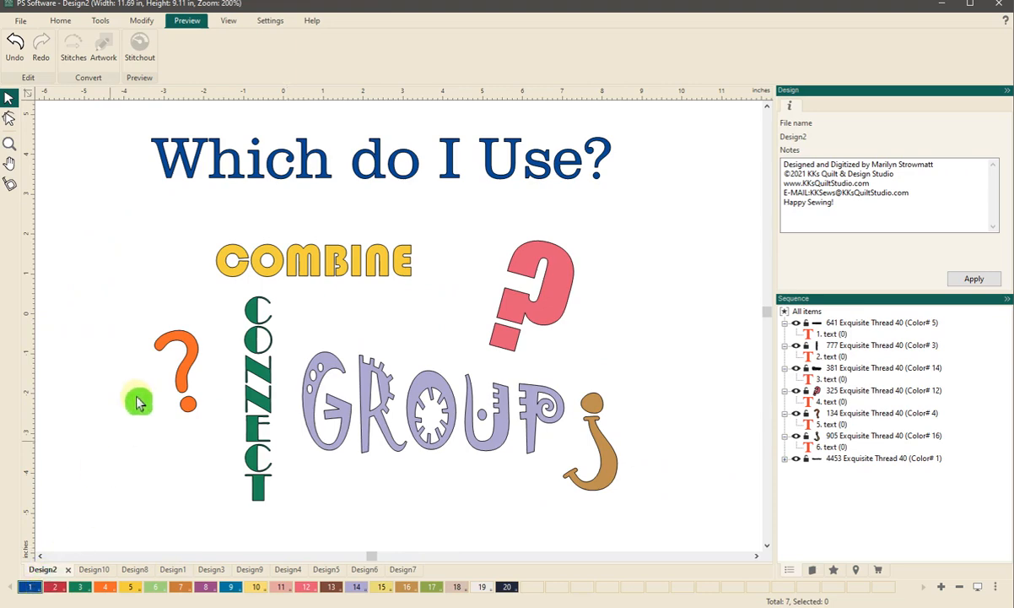